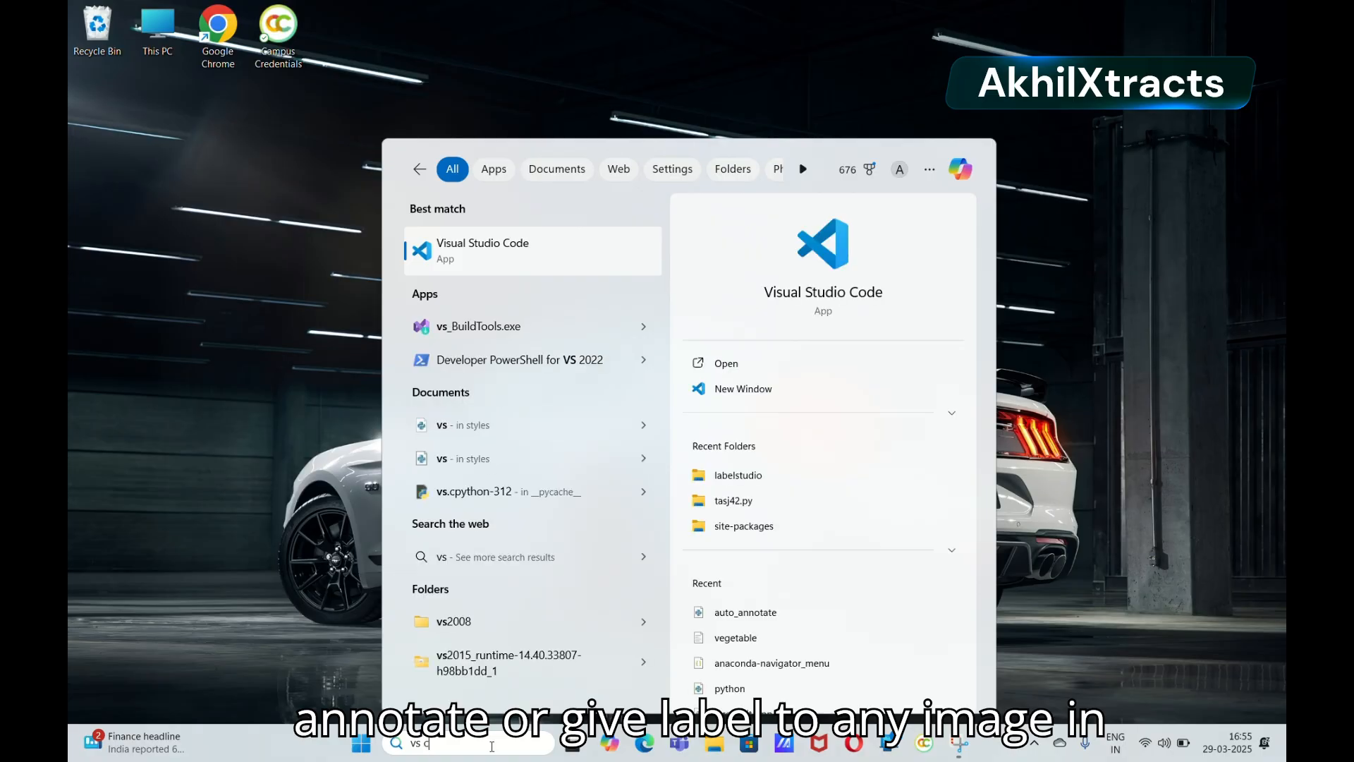
- Launch Visual Studio Code from the system search
{"action": "type", "text": "e"}
{"action": "key", "text": "Return"}
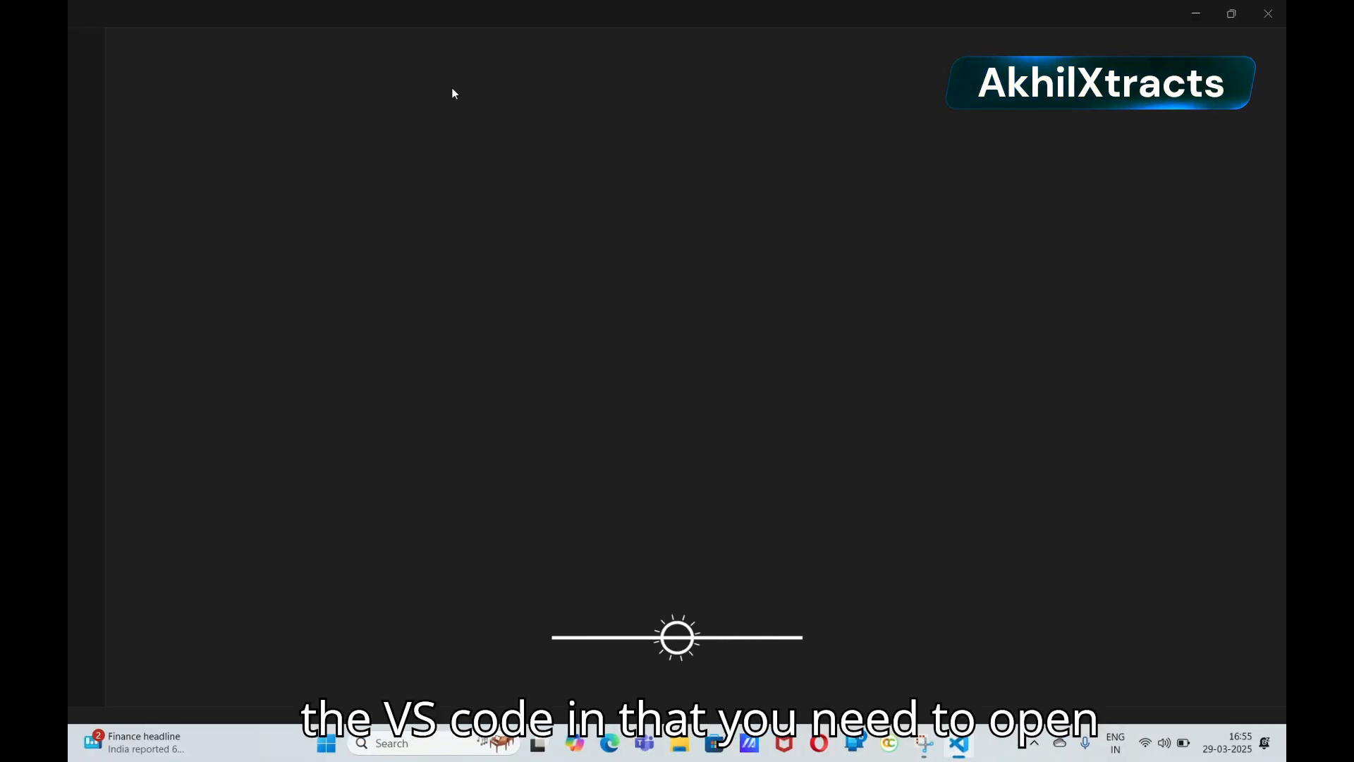
{"action": "left_click", "coordinate": [296, 47]}
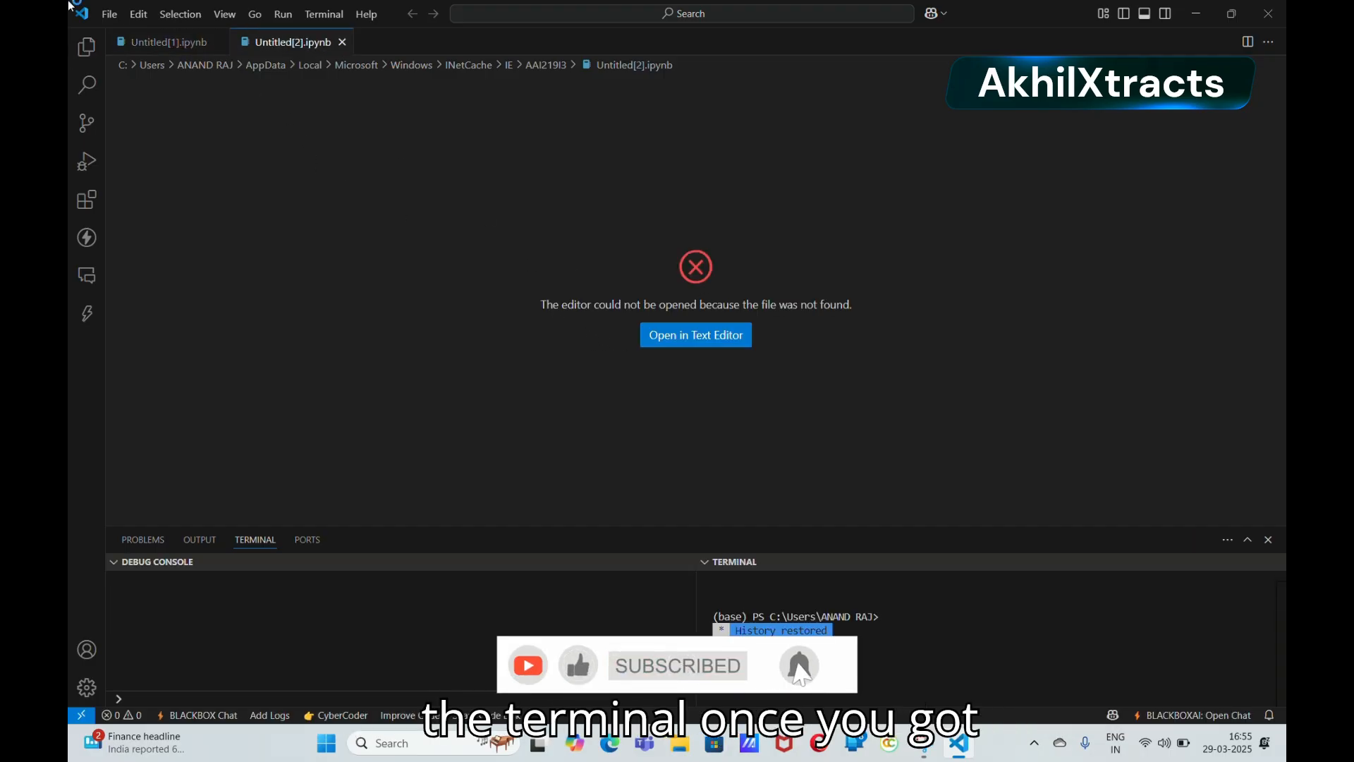
- Create a new terminal and delete the extra existing one
{"action": "left_click", "coordinate": [112, 14]}
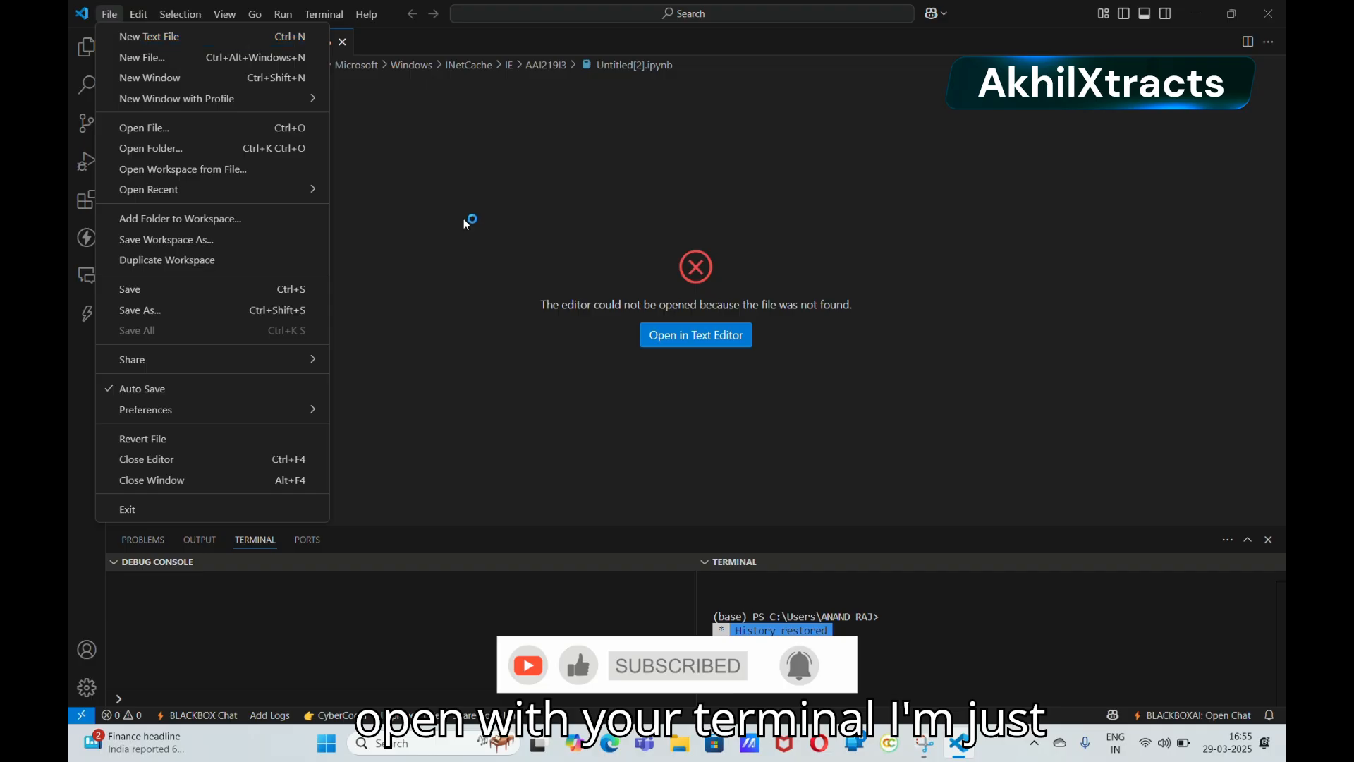
{"action": "left_click", "coordinate": [406, 170]}
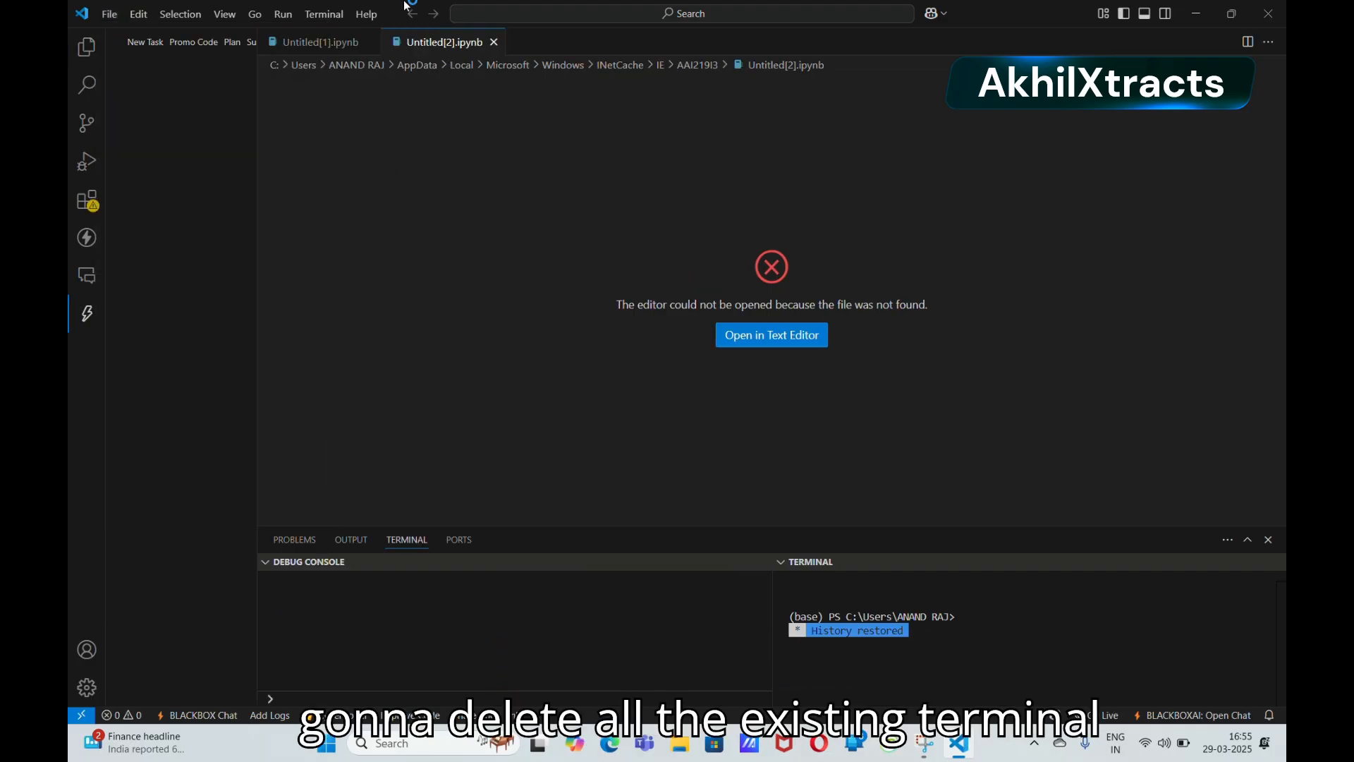
{"action": "left_click", "coordinate": [331, 15]}
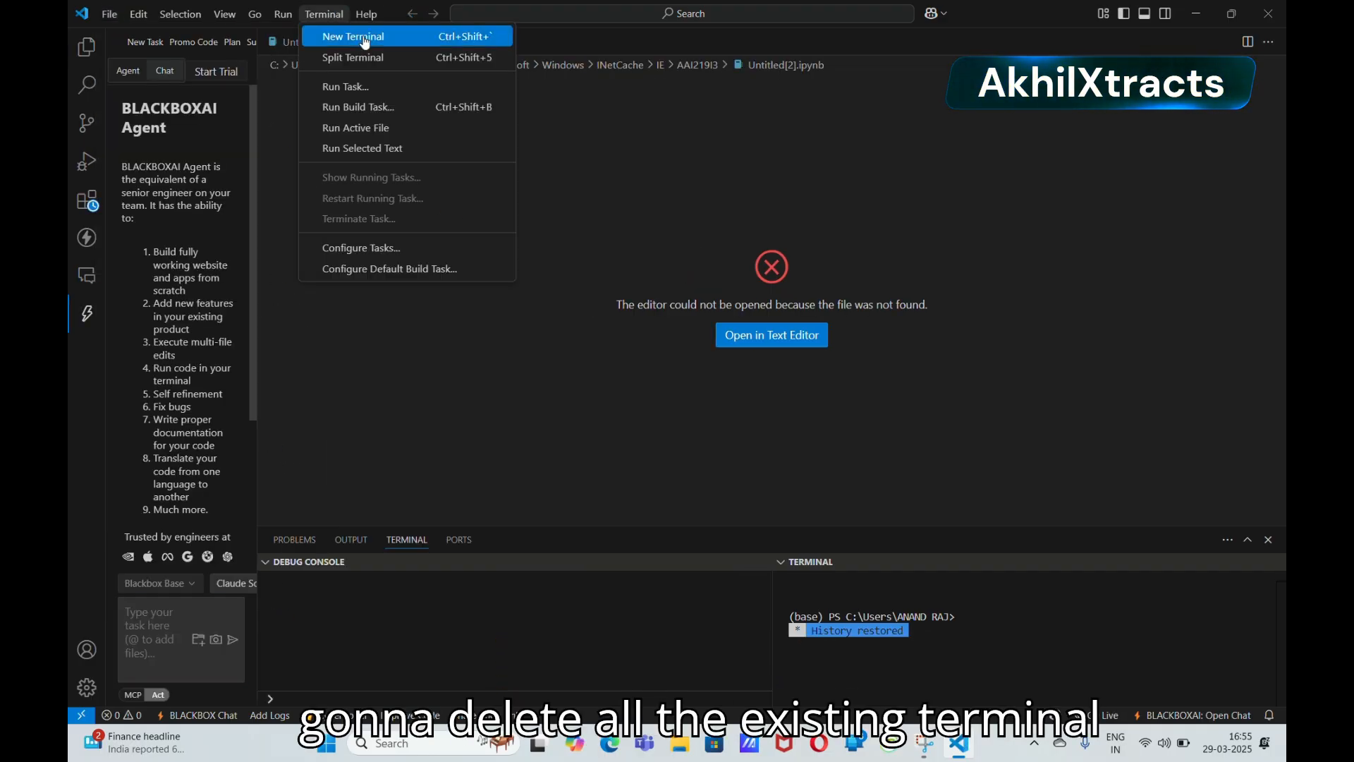
{"action": "left_click", "coordinate": [353, 36]}
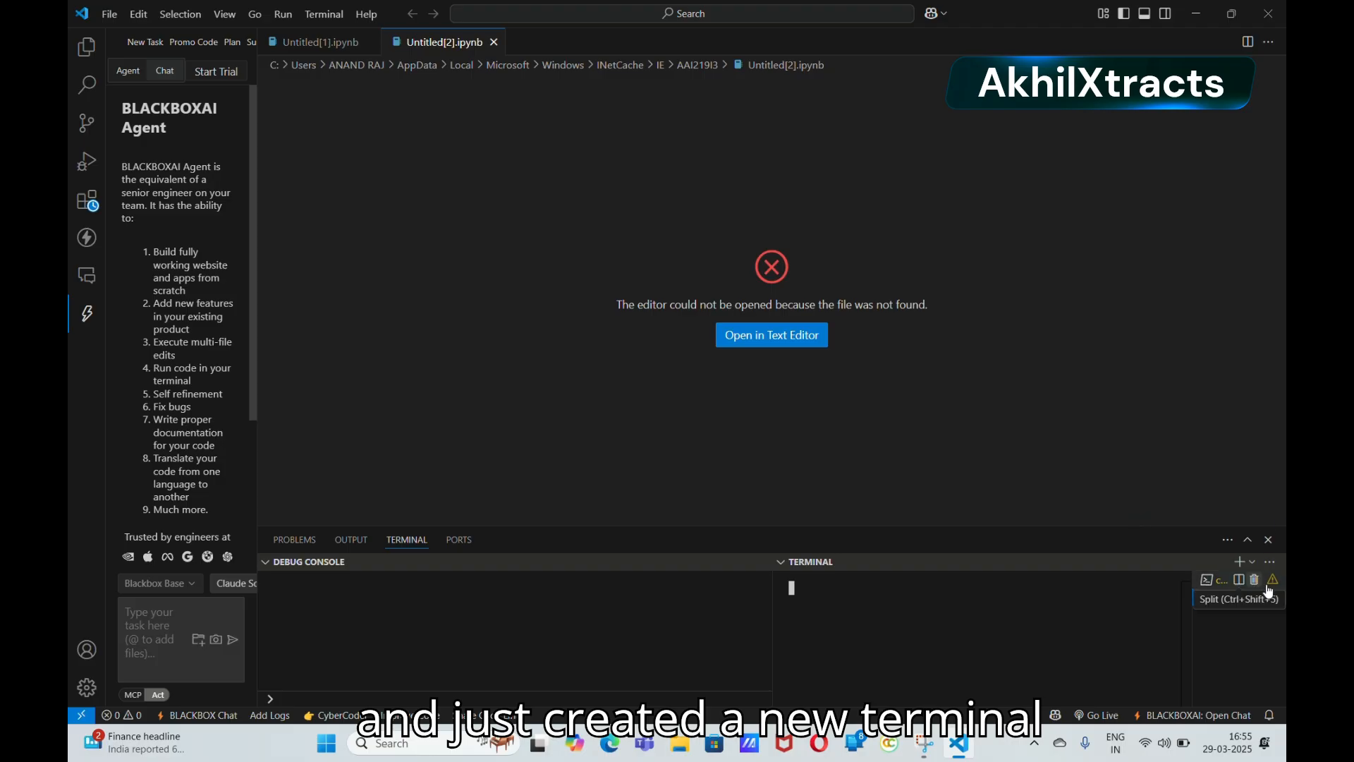
{"action": "left_click", "coordinate": [1260, 582]}
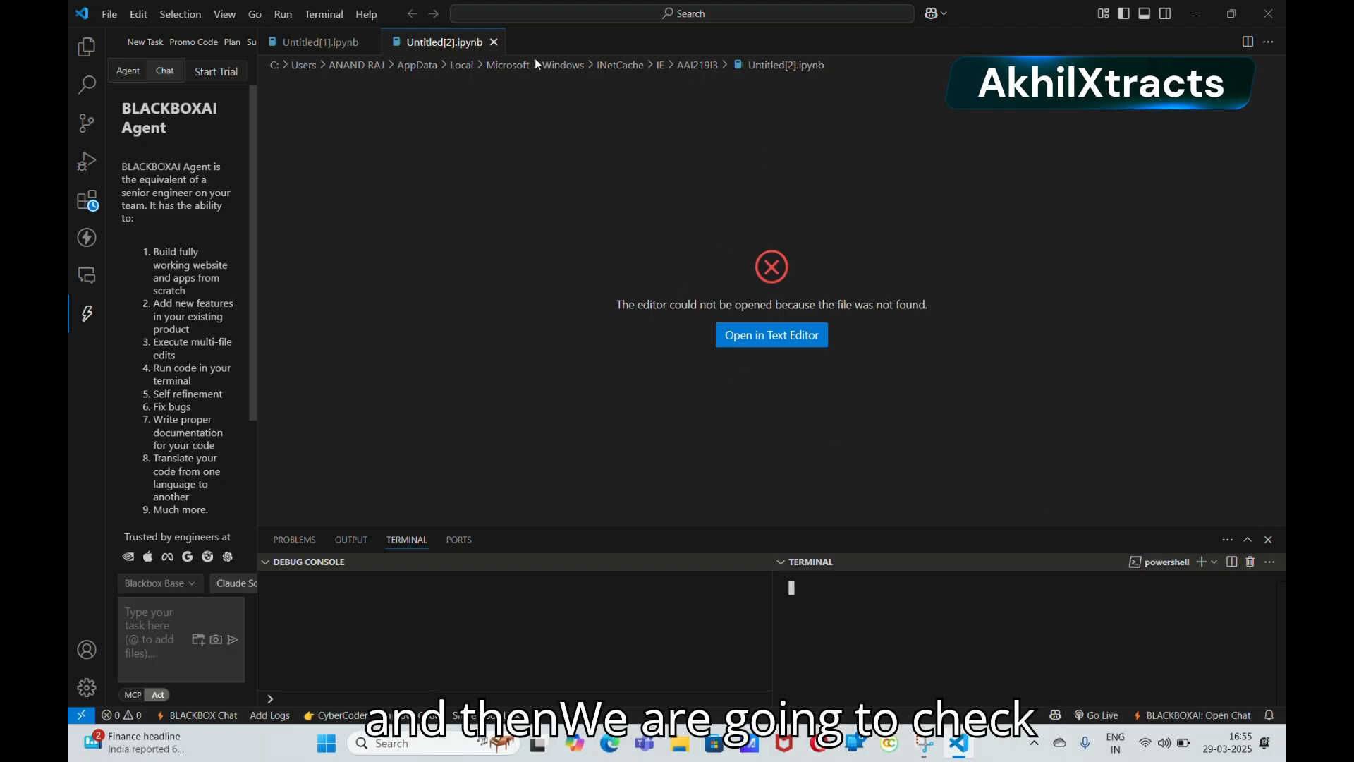
- Show the file Explorer, switch to Untitled[1].ipynb and collapse the debug console beside the terminal
{"action": "left_click", "coordinate": [86, 47]}
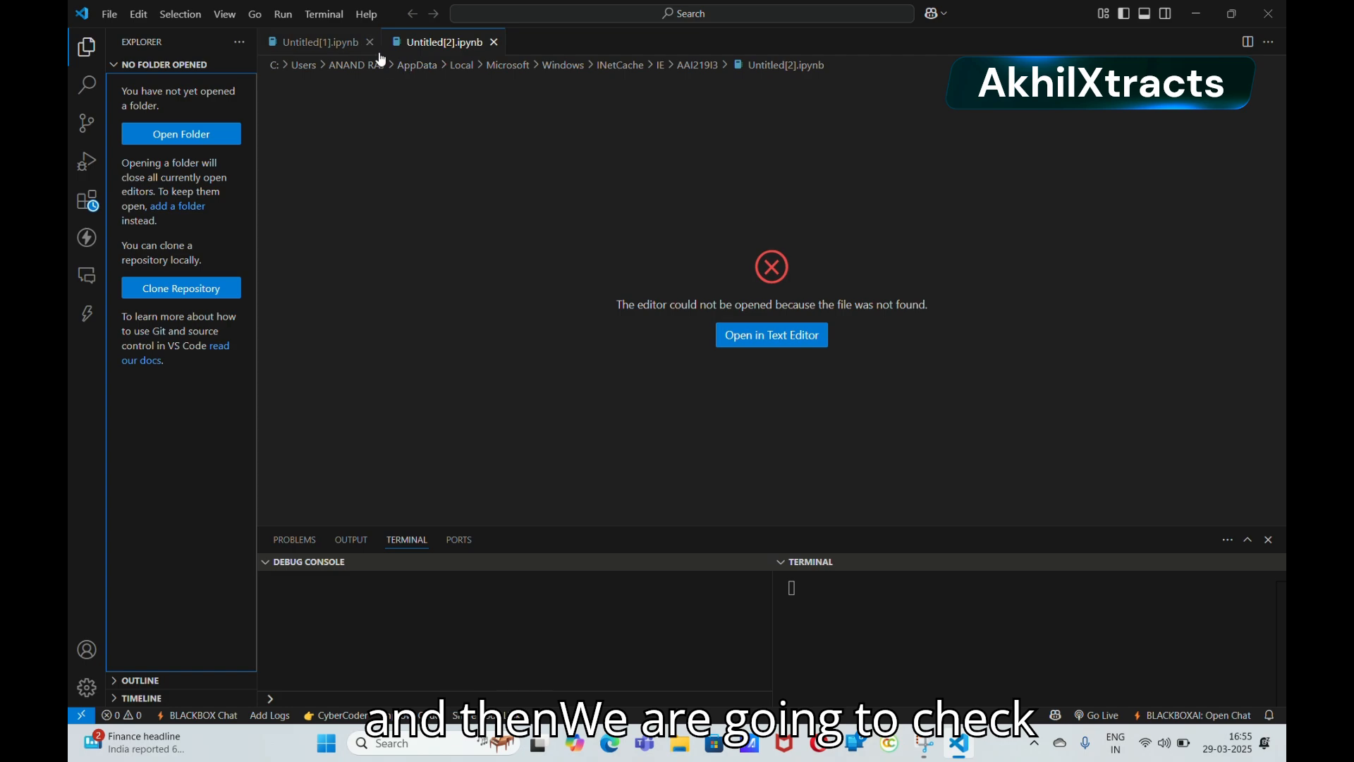
{"action": "left_click", "coordinate": [314, 43]}
{"action": "left_click", "coordinate": [324, 13]}
{"action": "left_click", "coordinate": [264, 572]}
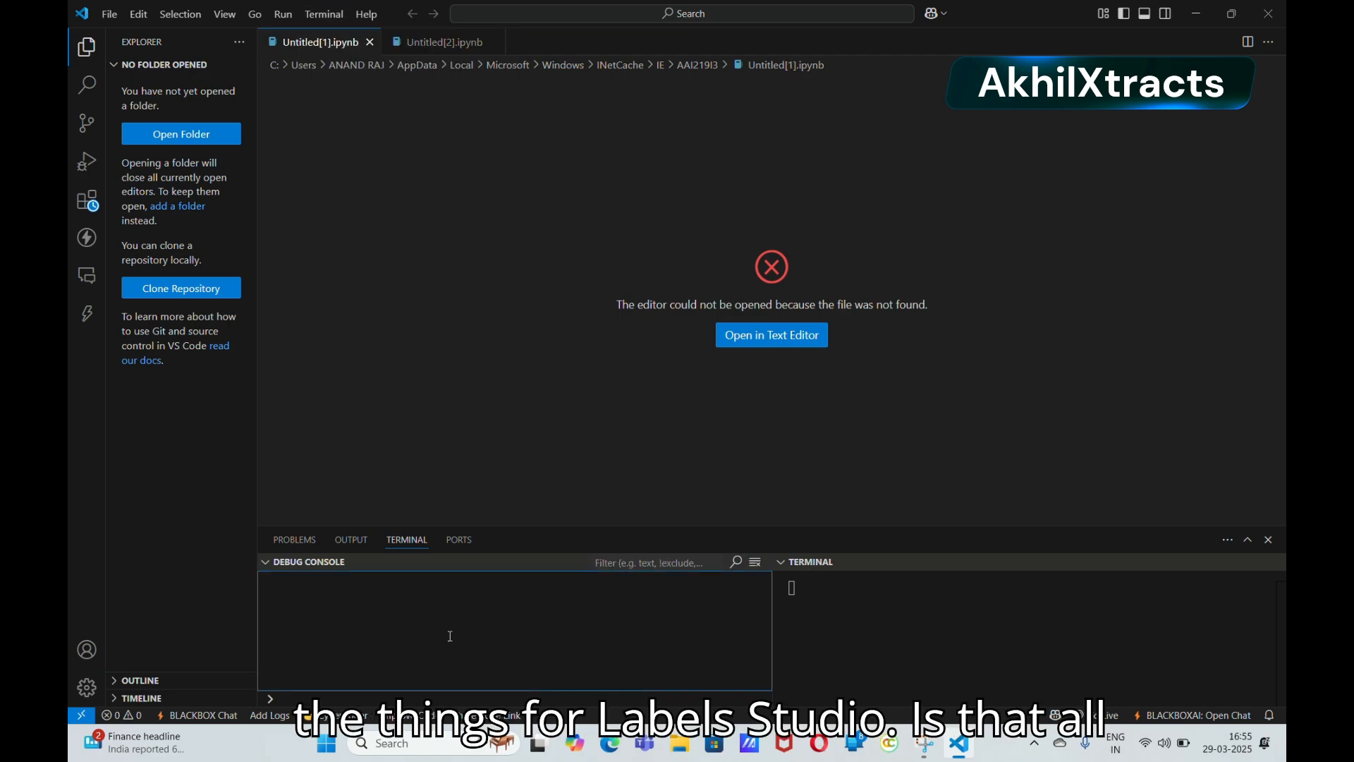
{"action": "left_click", "coordinate": [266, 563]}
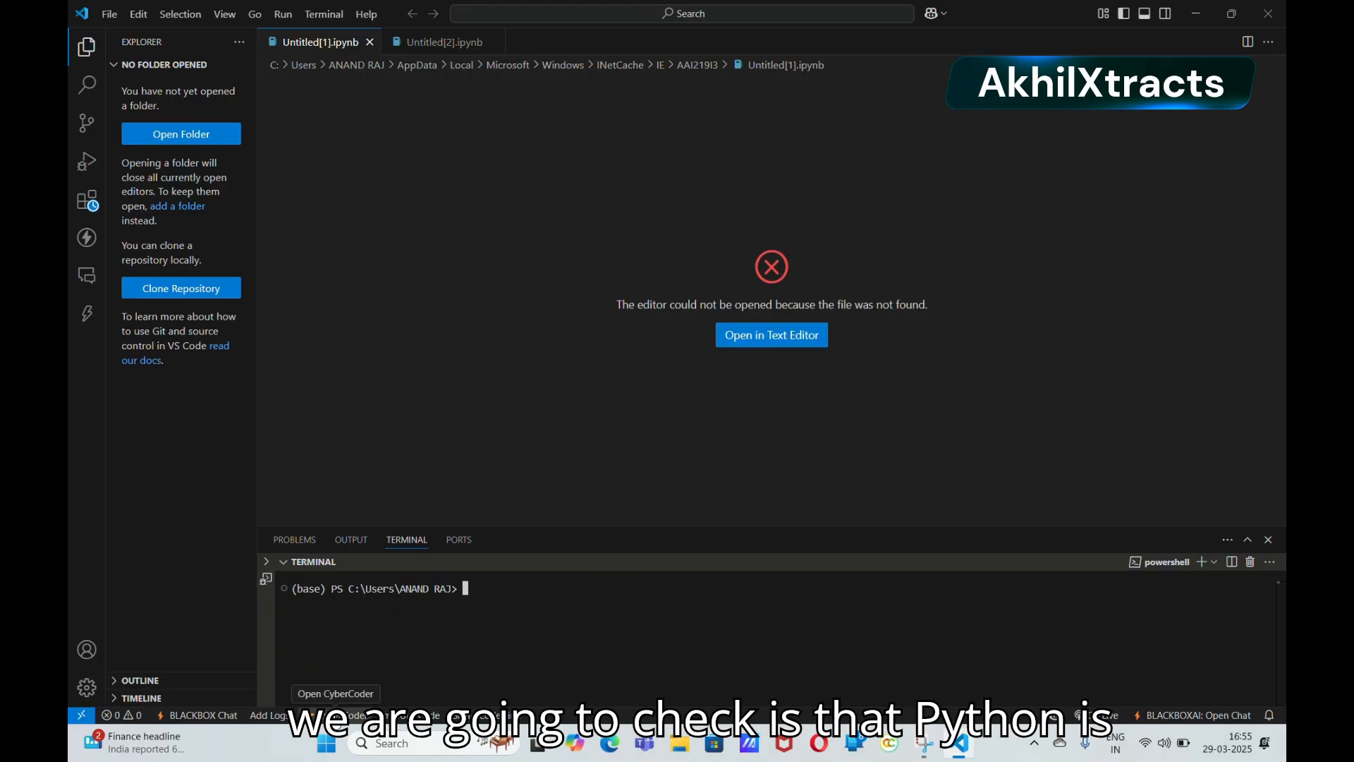
- Try to check the installed Python version by running "pyhton --version" in the terminal
{"action": "left_click", "coordinate": [593, 30]}
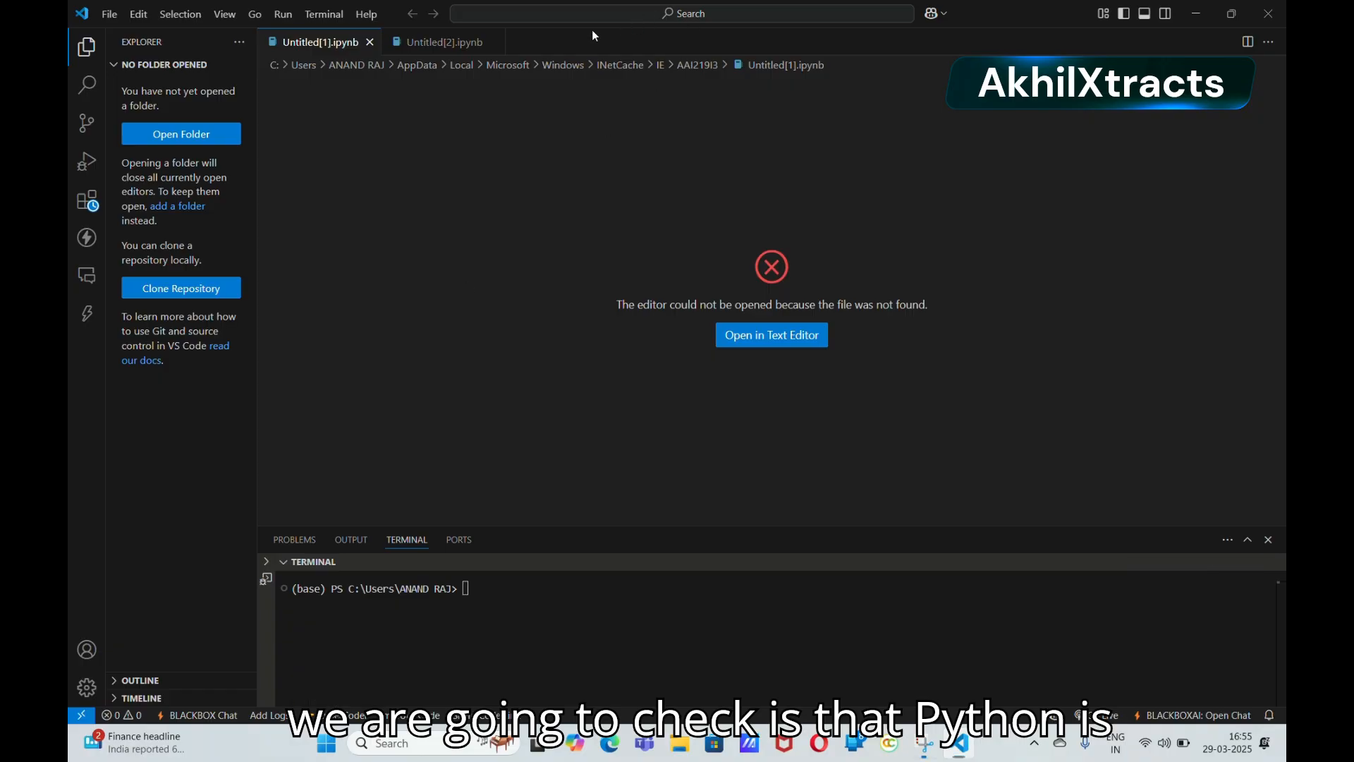
{"action": "left_click", "coordinate": [503, 589]}
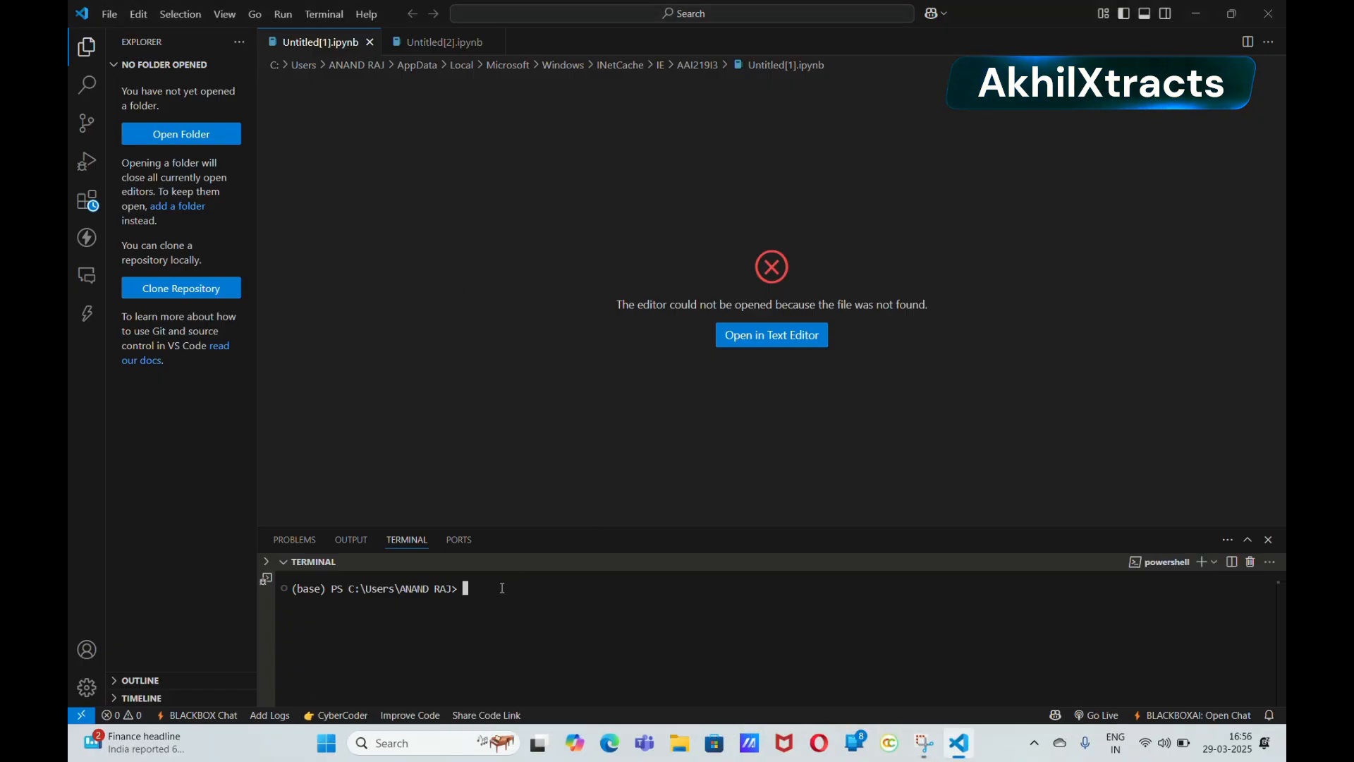
{"action": "type", "text": "pyhto"}
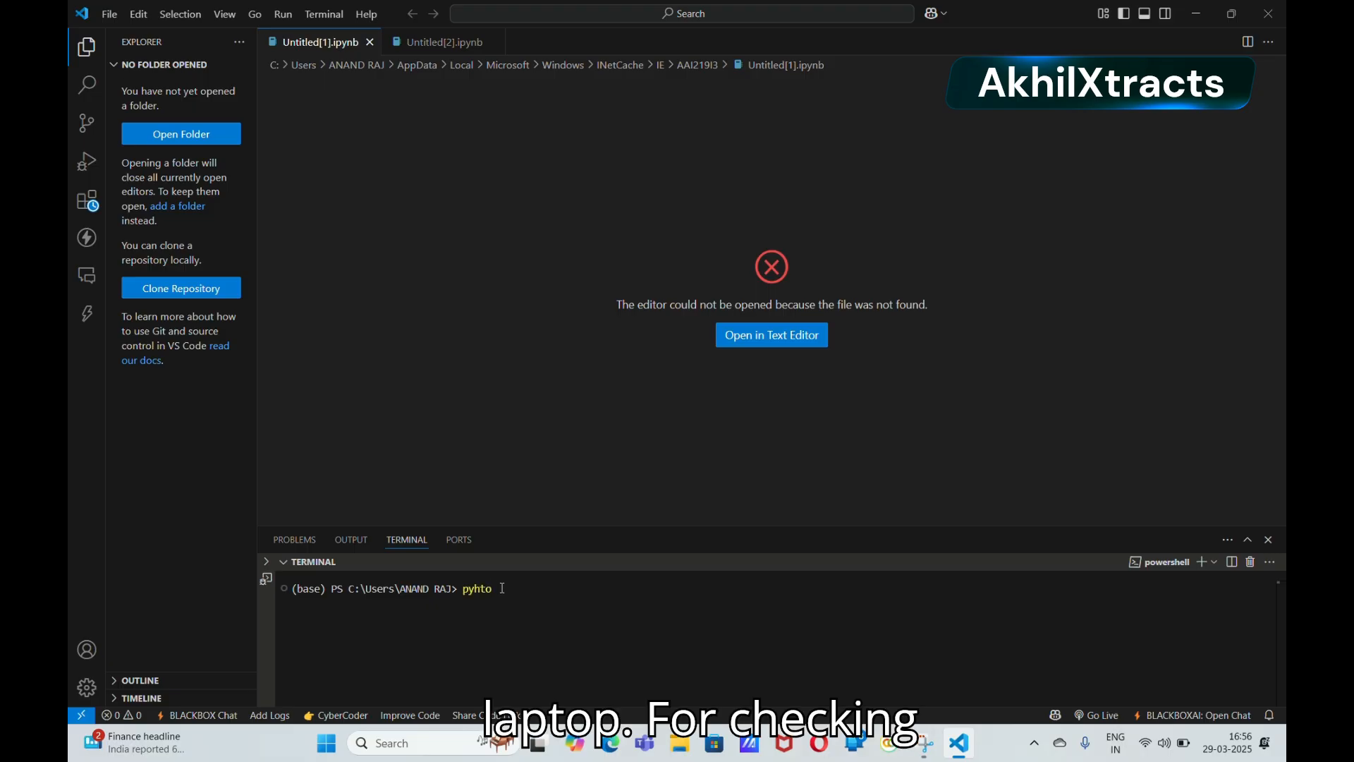
{"action": "type", "text": "n --version"}
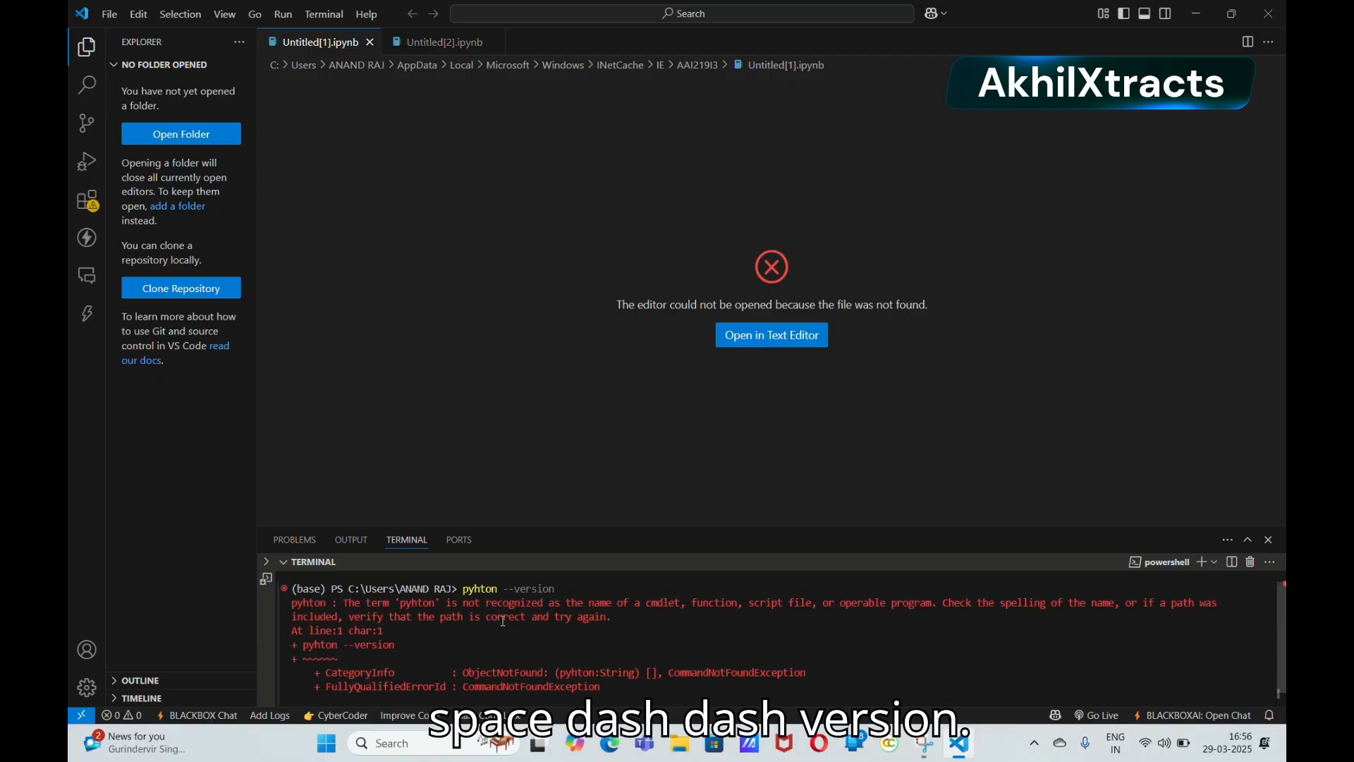
{"action": "scroll", "coordinate": [493, 633], "scroll_direction": "up", "scroll_amount": 1}
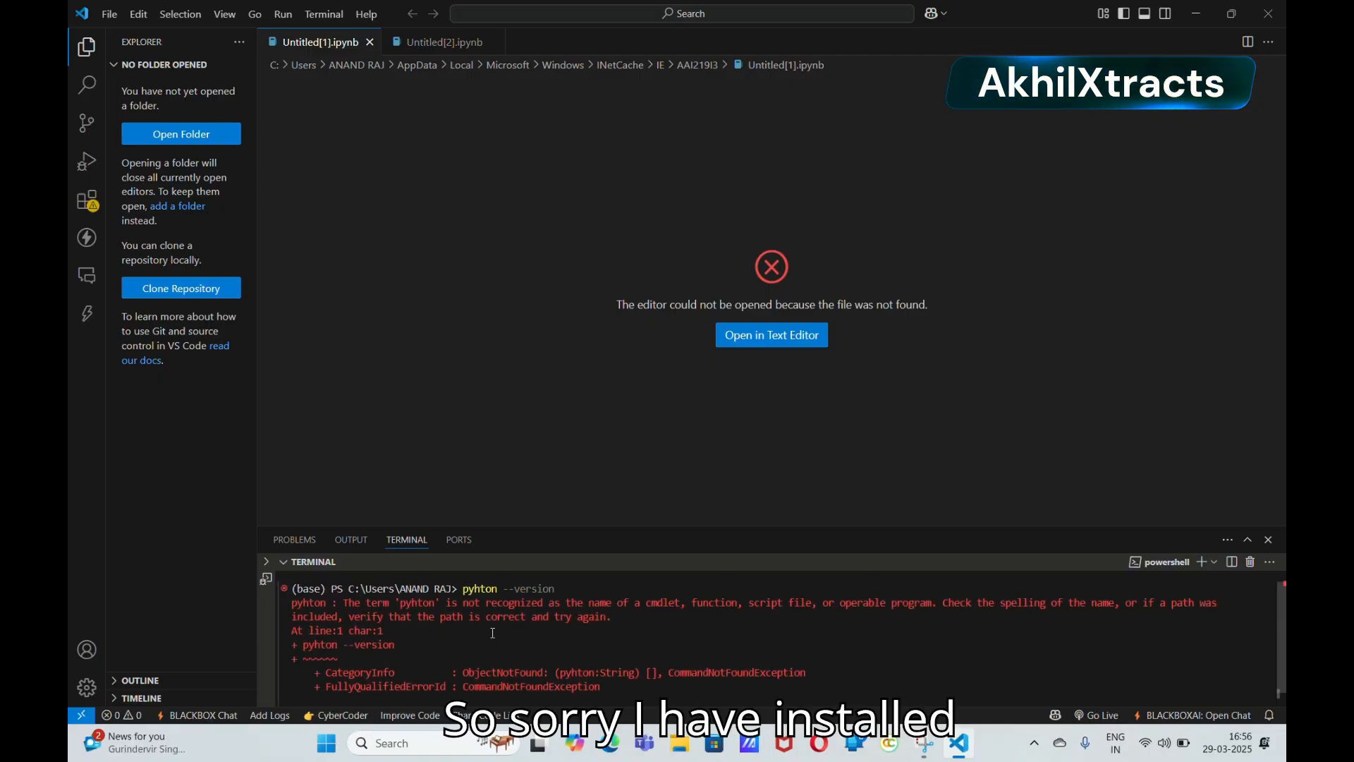
{"action": "scroll", "coordinate": [494, 633], "scroll_direction": "down", "scroll_amount": 1}
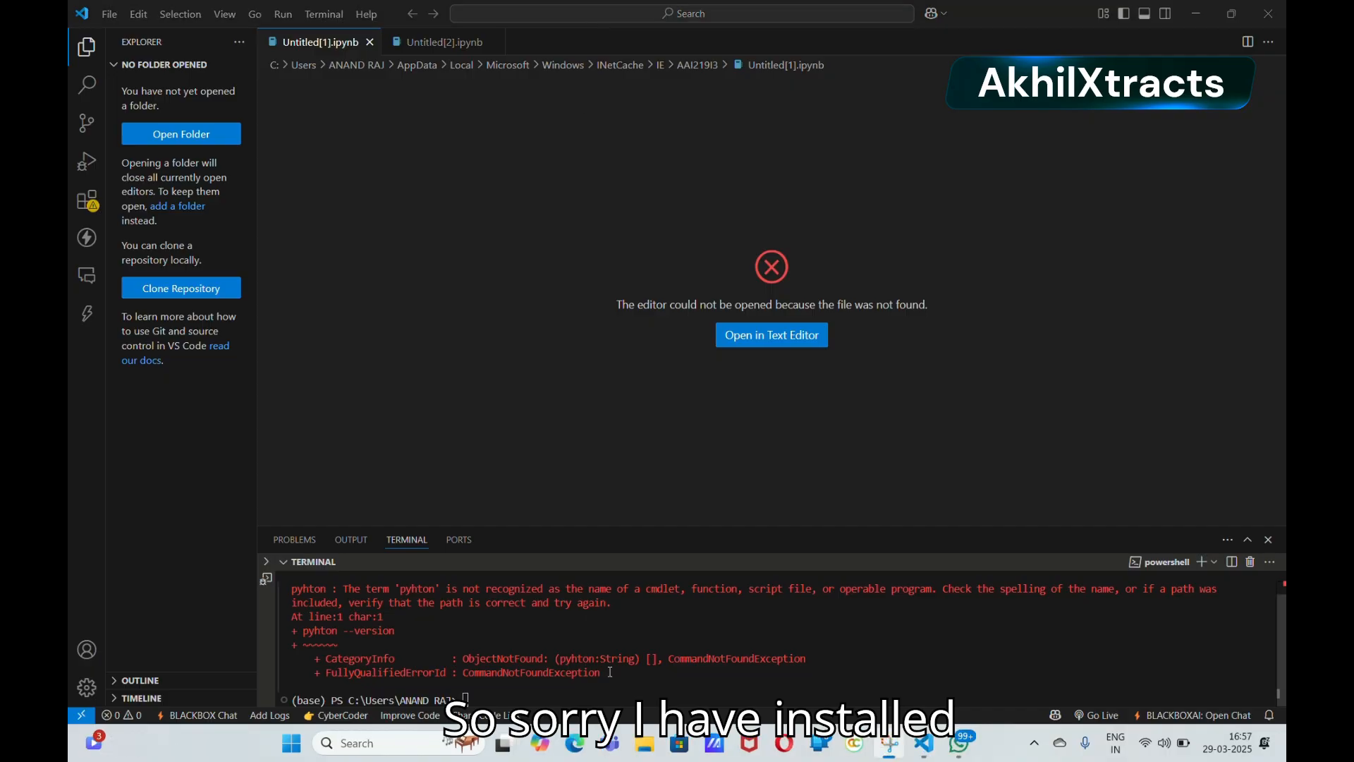
- Change the terminal's working directory to "C:\all transferres\labelstudio"
{"action": "left_click", "coordinate": [504, 704]}
{"action": "type", "text": "cd \"C:\\all-transferres\\labelstudio\""}
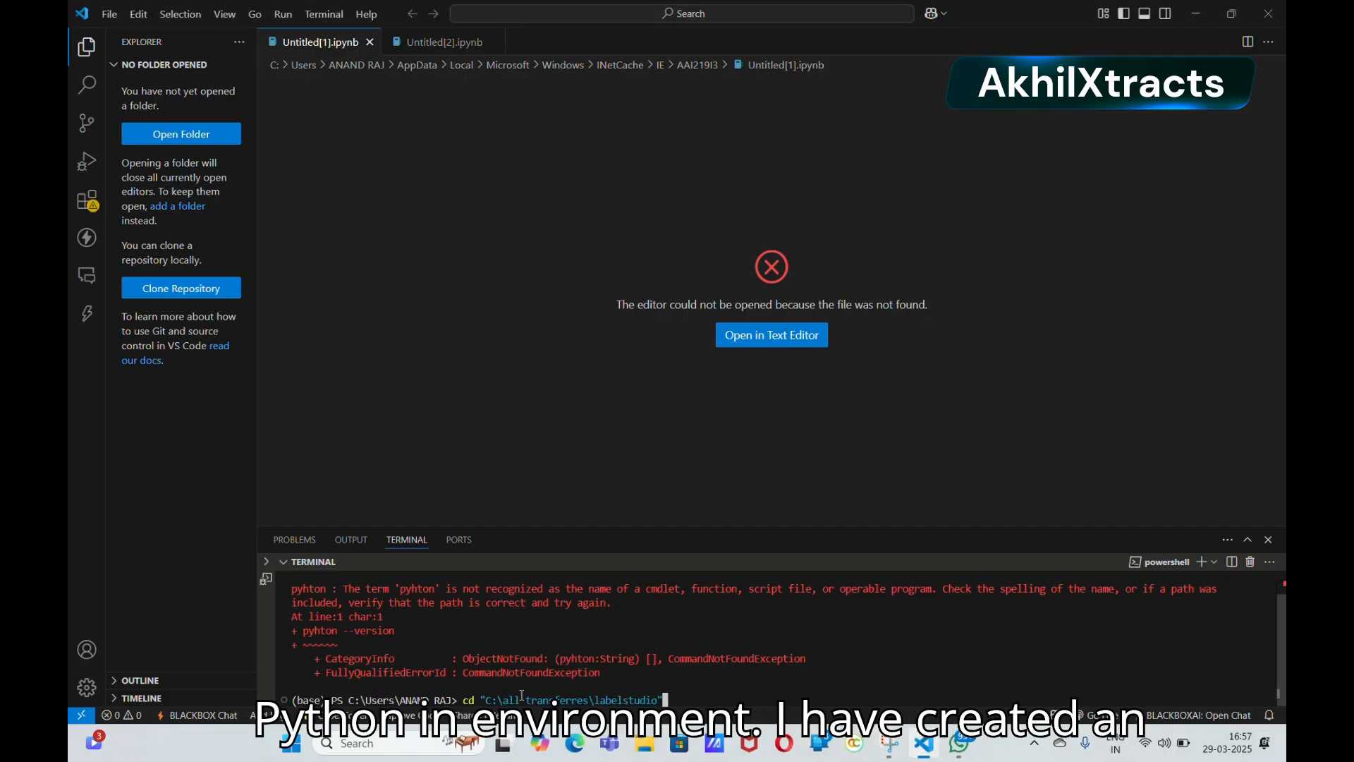
{"action": "key", "text": "Return"}
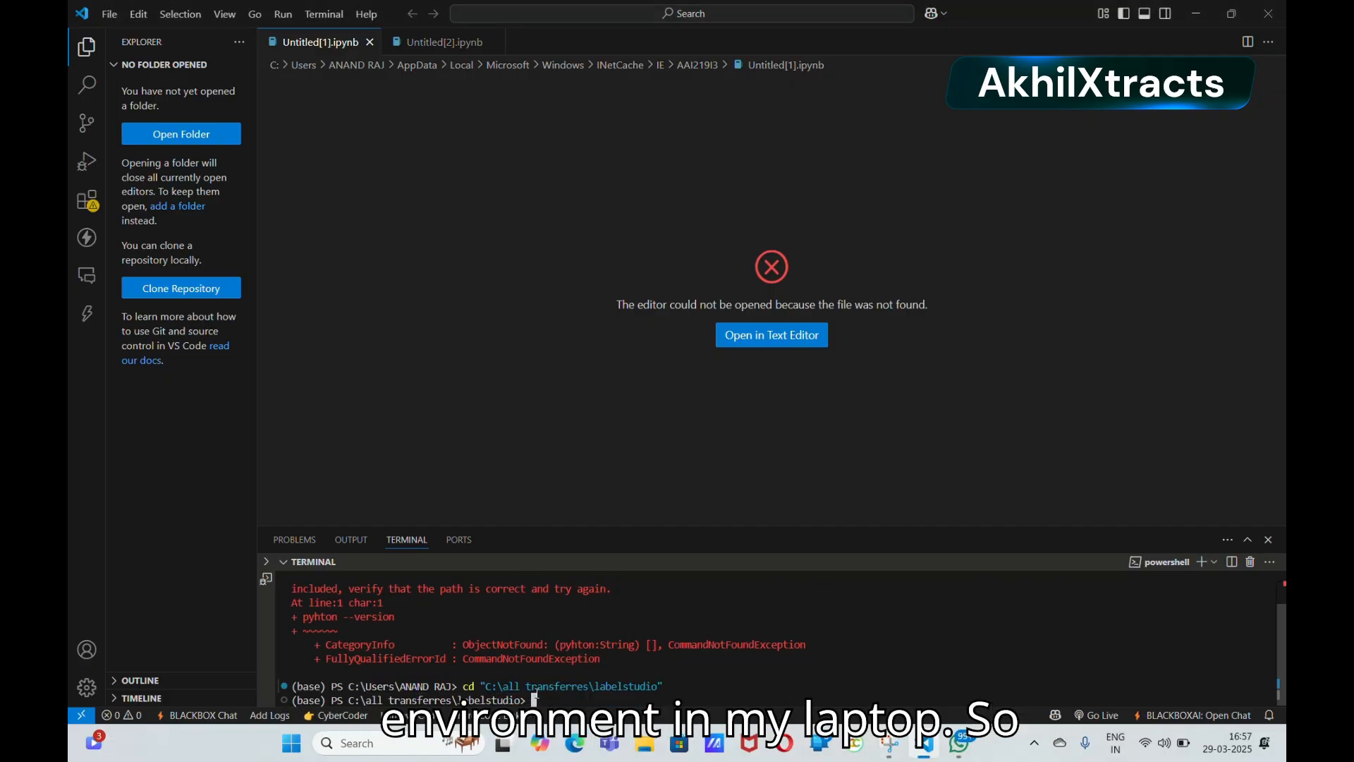
{"action": "key", "text": "alt+Tab"}
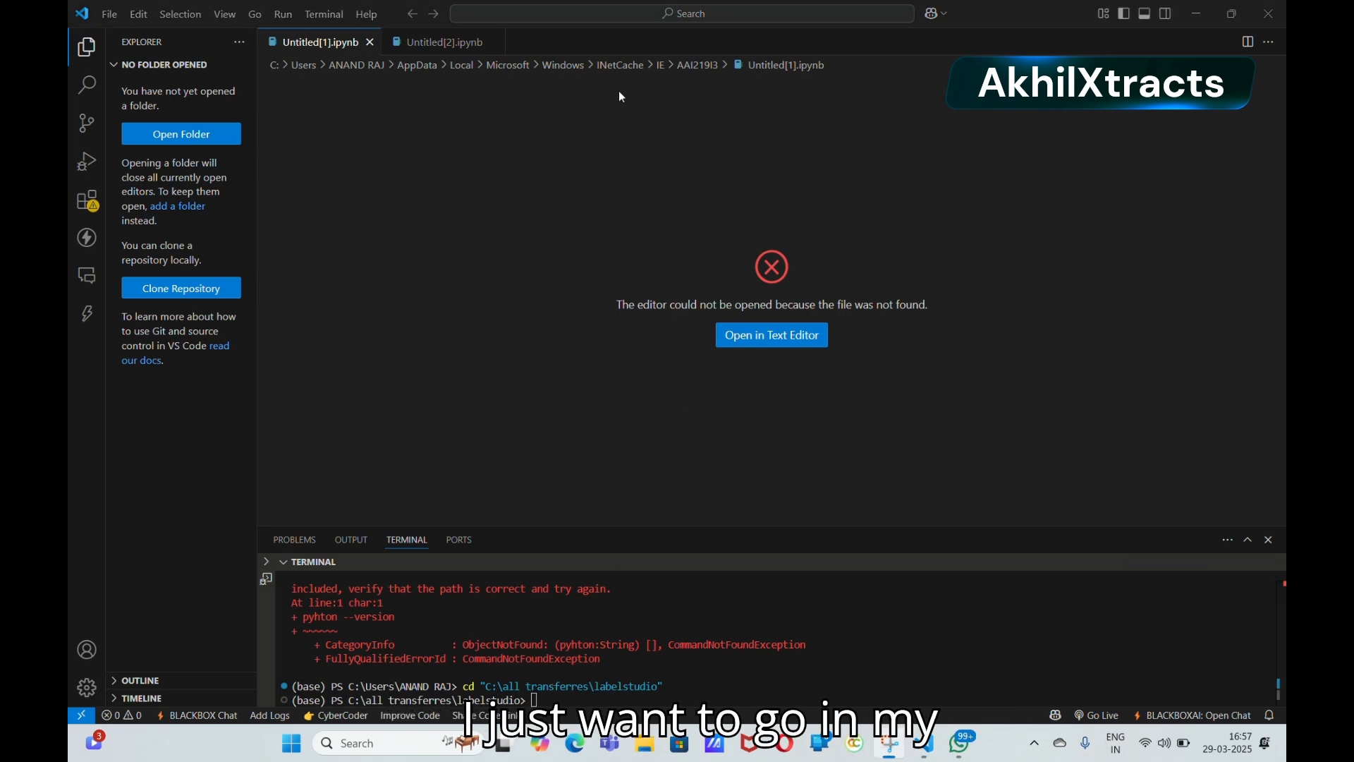
- Activate the virtual environment by running myenv\Scripts\activate
{"action": "left_click", "coordinate": [547, 701]}
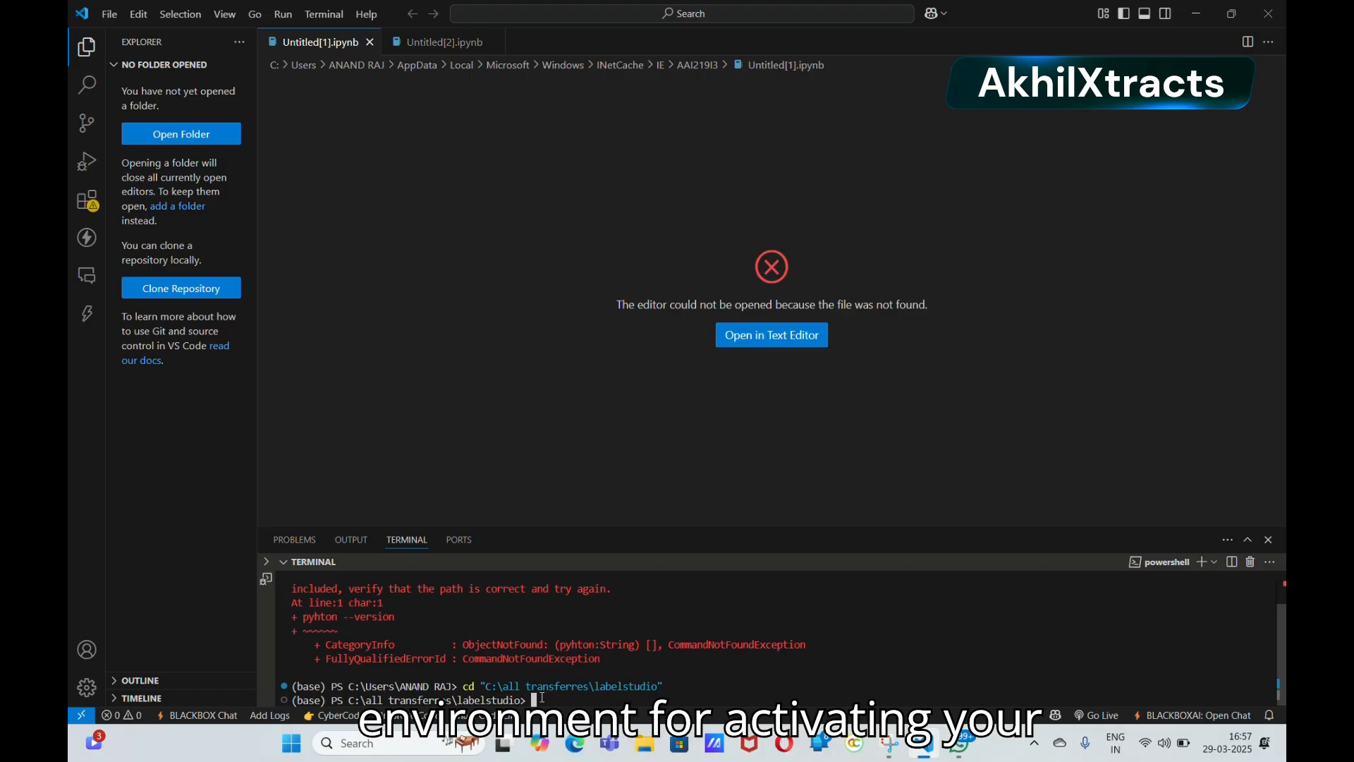
{"action": "type", "text": "myenv\\Scripts\\activate"}
{"action": "key", "text": "Return"}
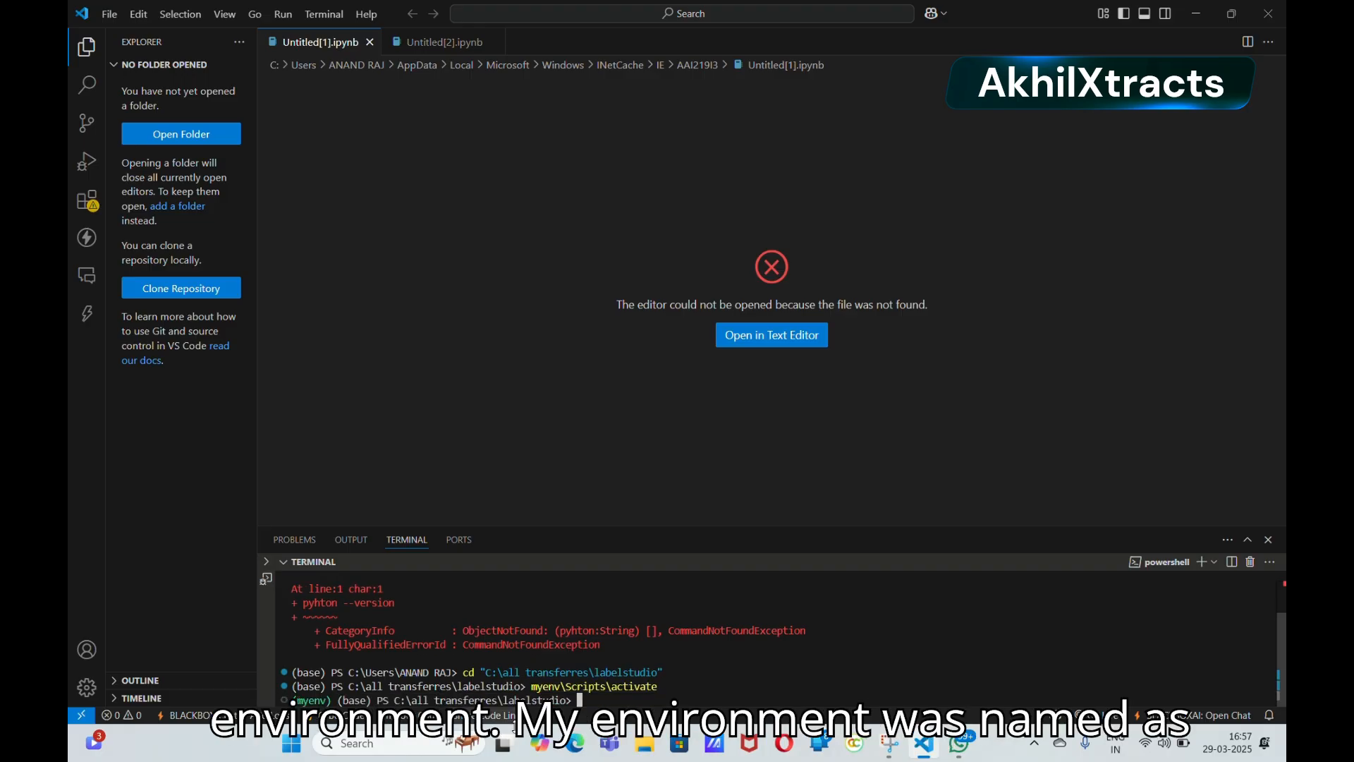
{"action": "left_click", "coordinate": [597, 42]}
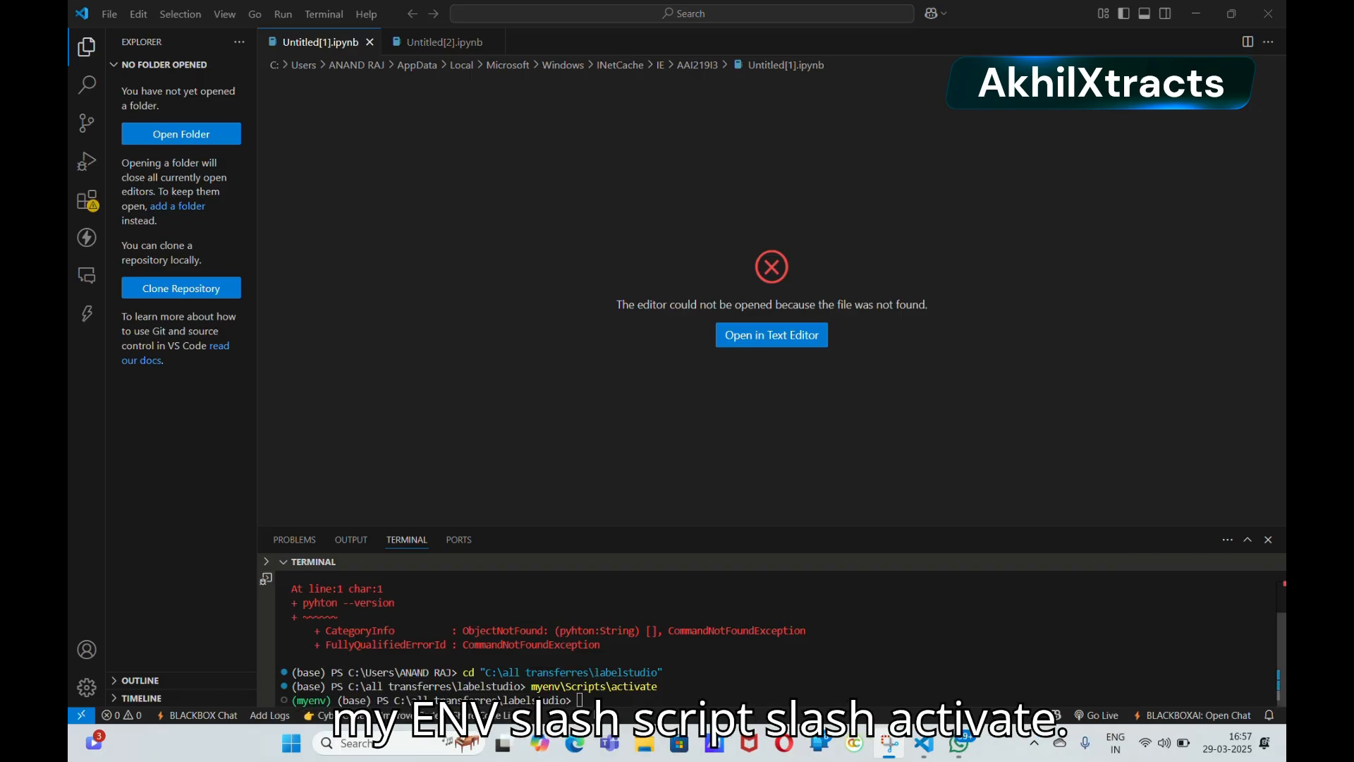
- Start the Label Studio server by running "label-studio start" in the activated environment
{"action": "left_click", "coordinate": [619, 701]}
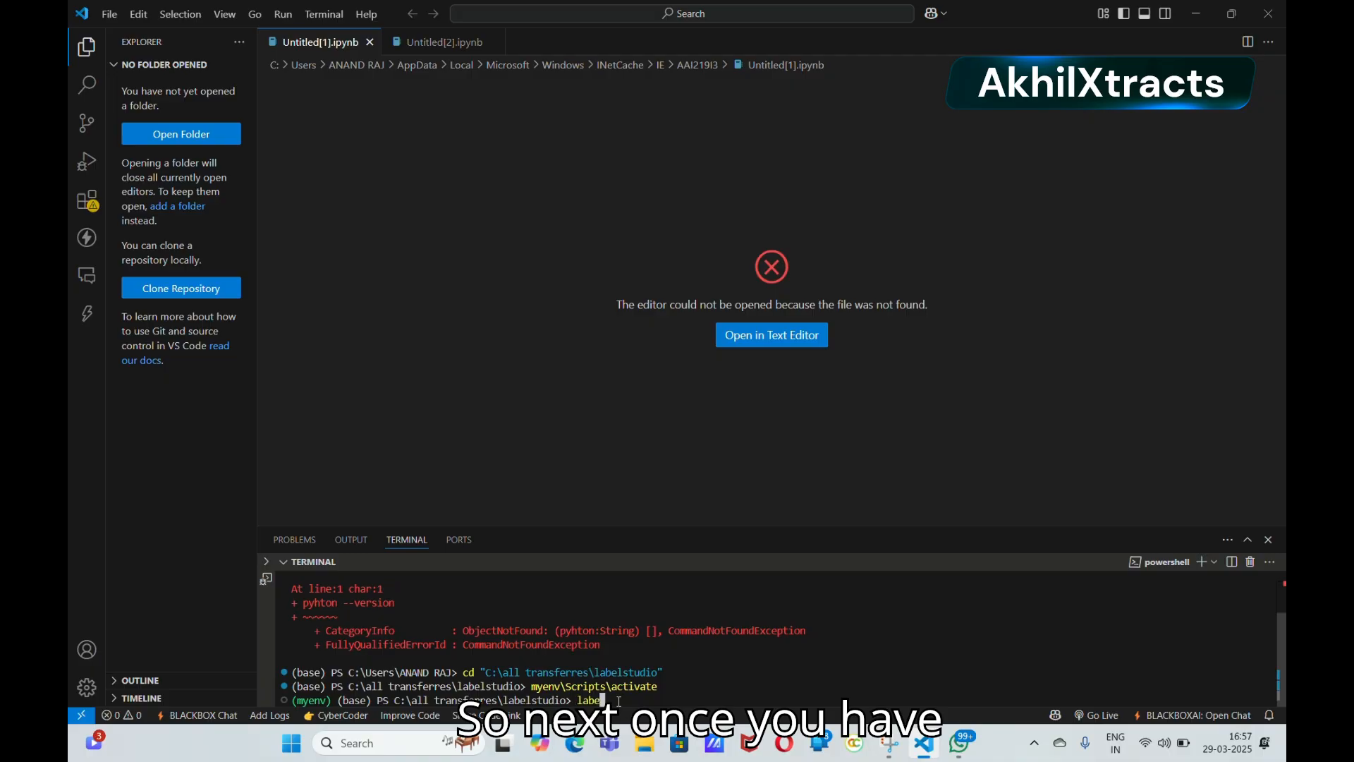
{"action": "type", "text": "l-studio"}
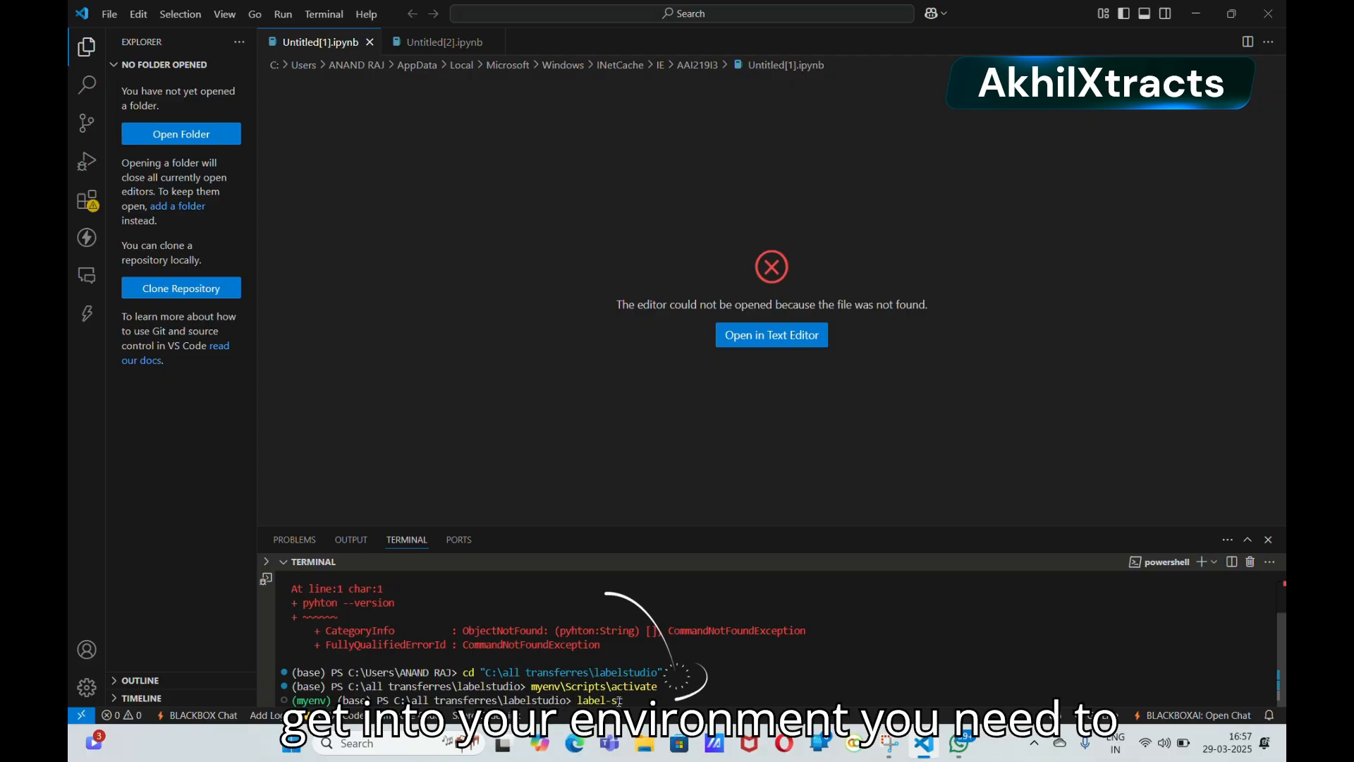
{"action": "type", "text": " s"}
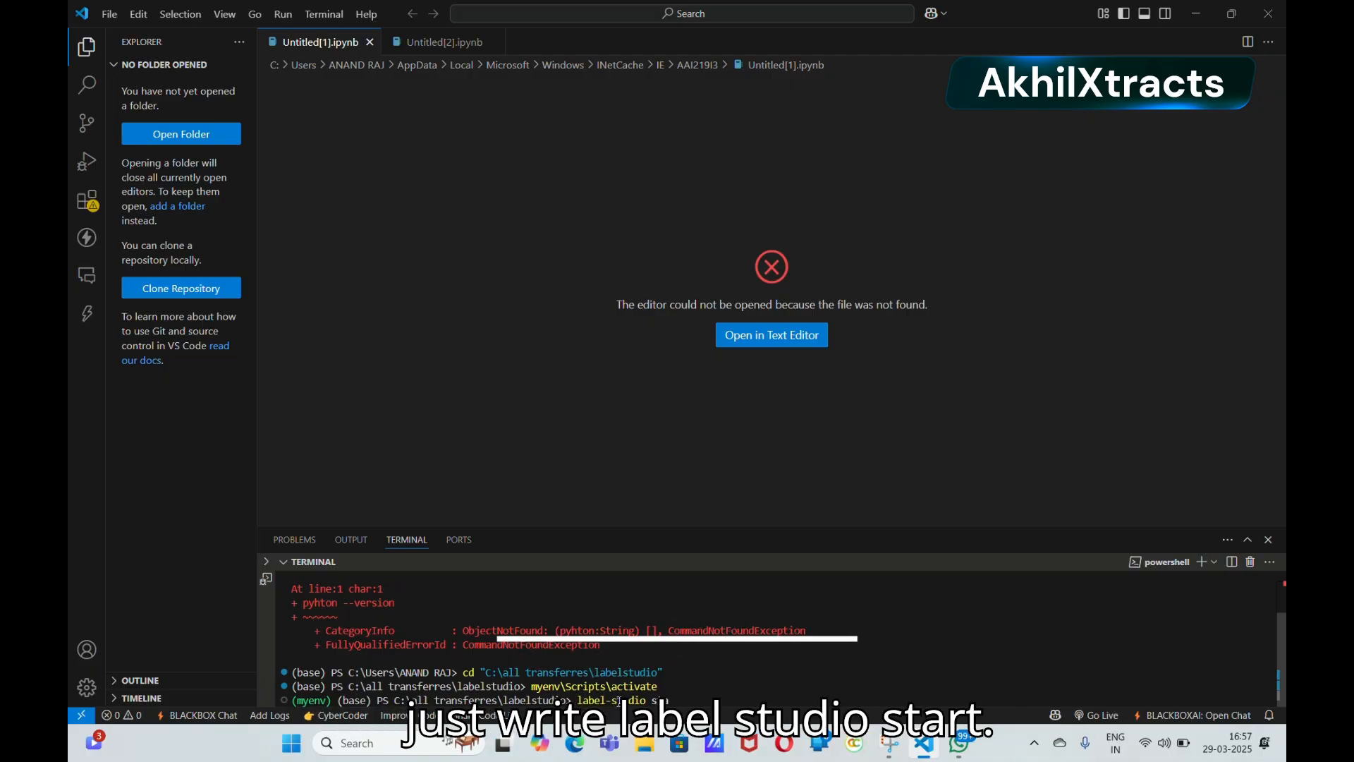
{"action": "type", "text": "tarta"}
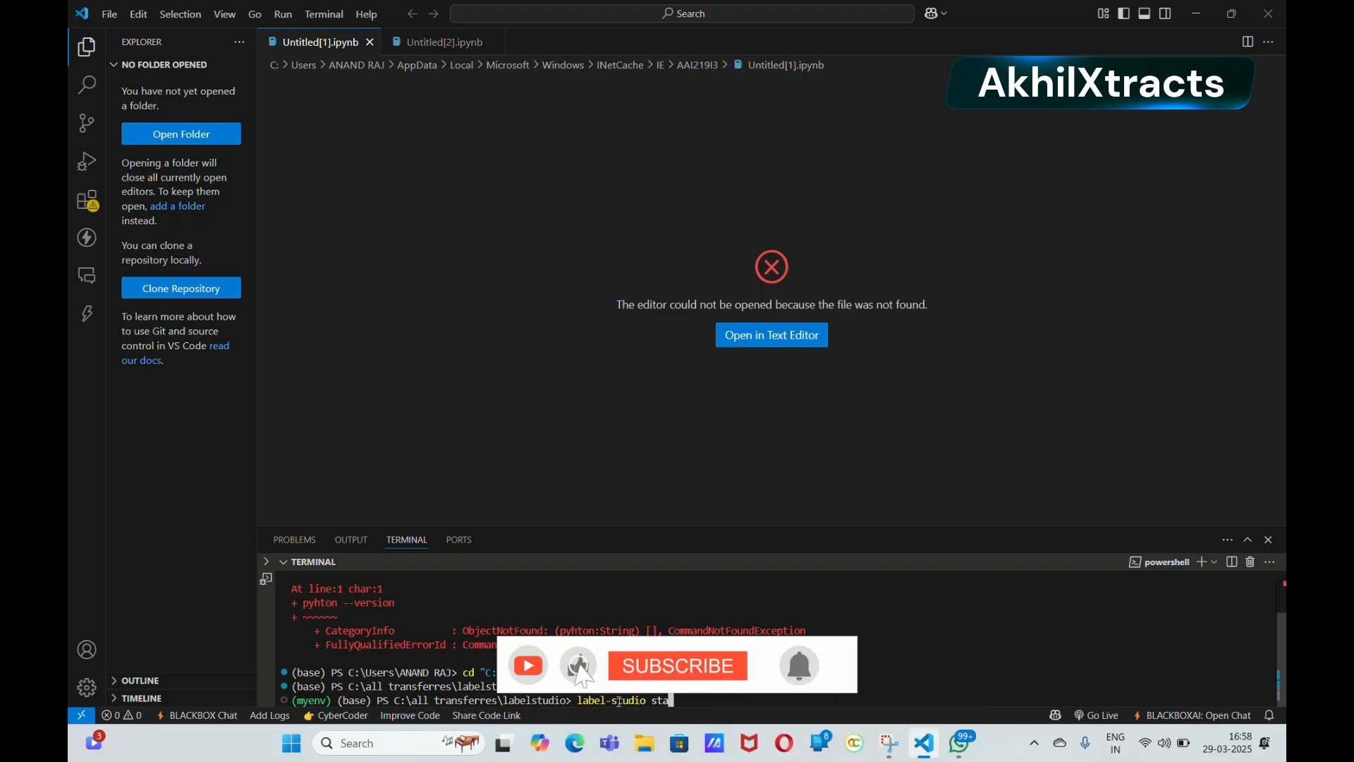
{"action": "type", "text": "rt"}
{"action": "key", "text": "Return"}
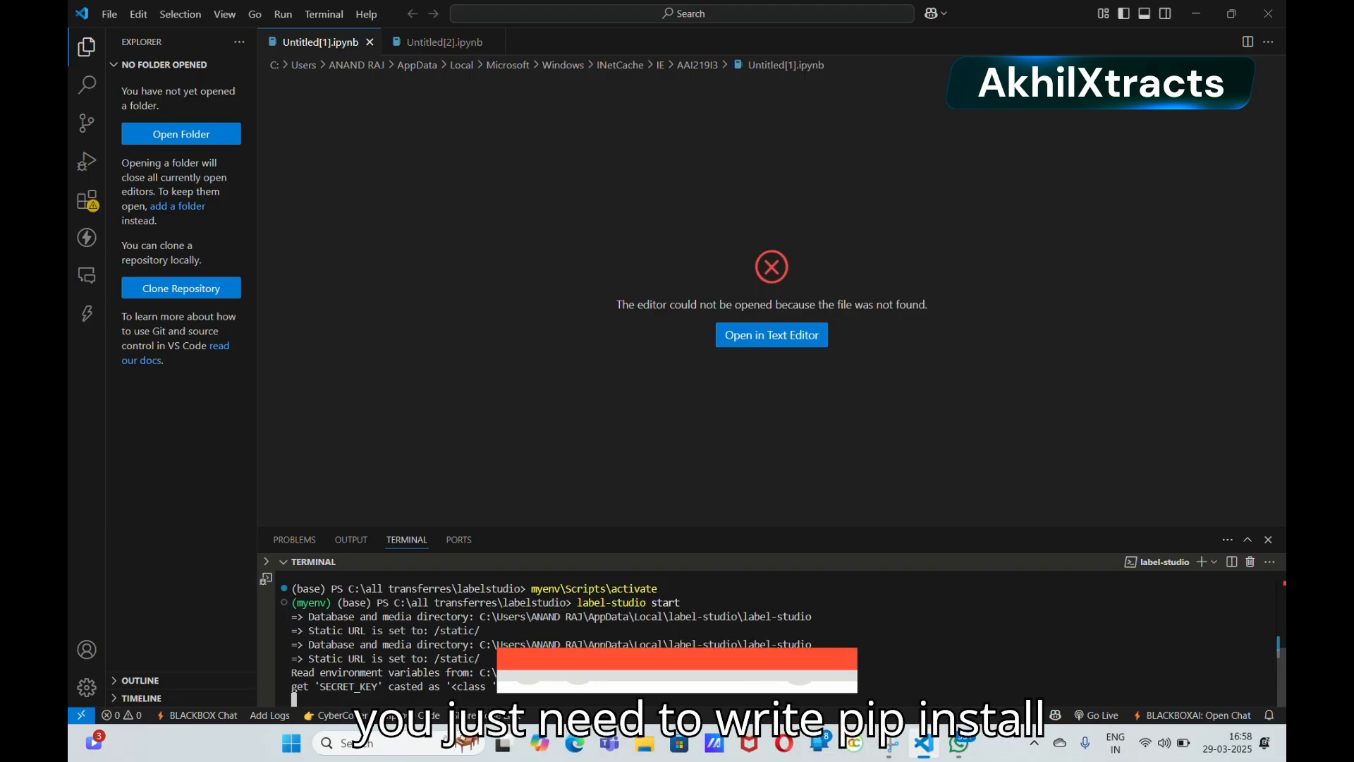
{"action": "scroll", "coordinate": [635, 669], "scroll_direction": "up", "scroll_amount": 2}
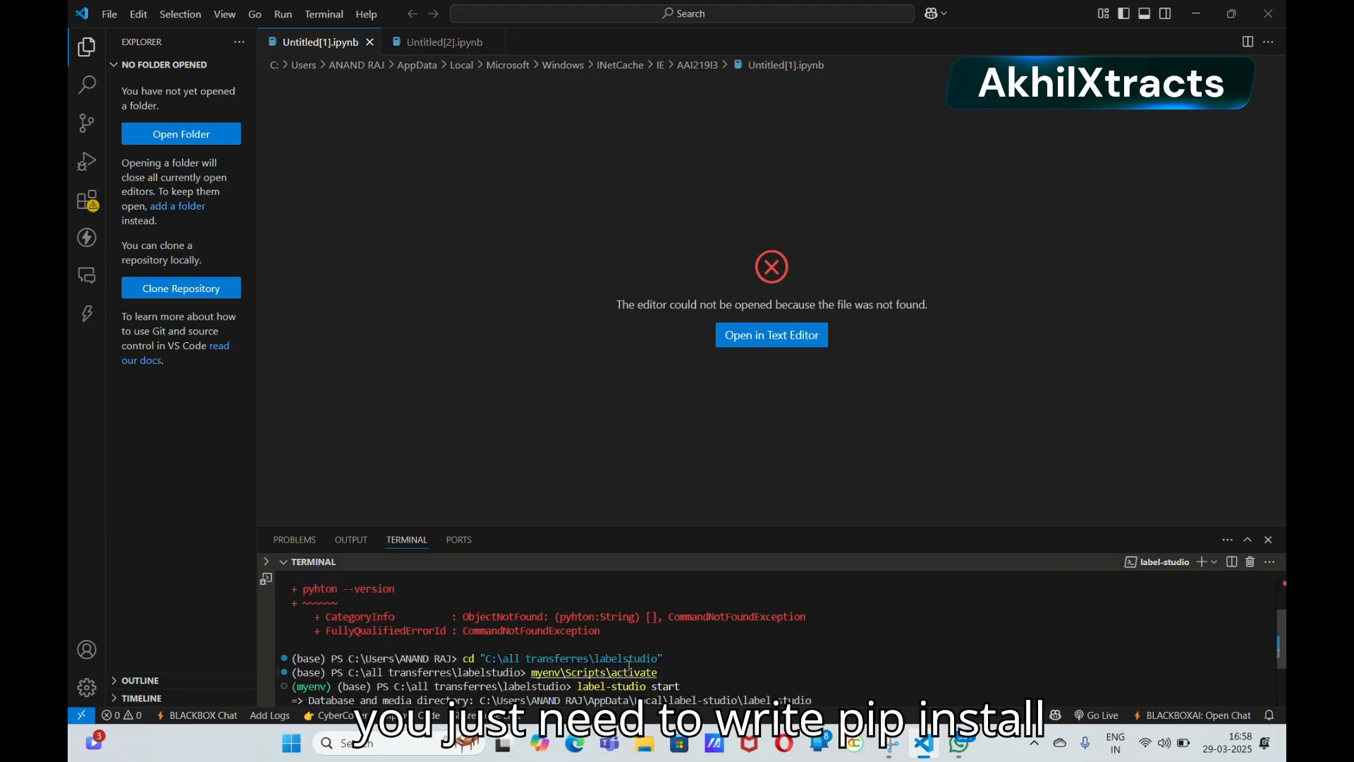
{"action": "scroll", "coordinate": [630, 663], "scroll_direction": "down", "scroll_amount": 2}
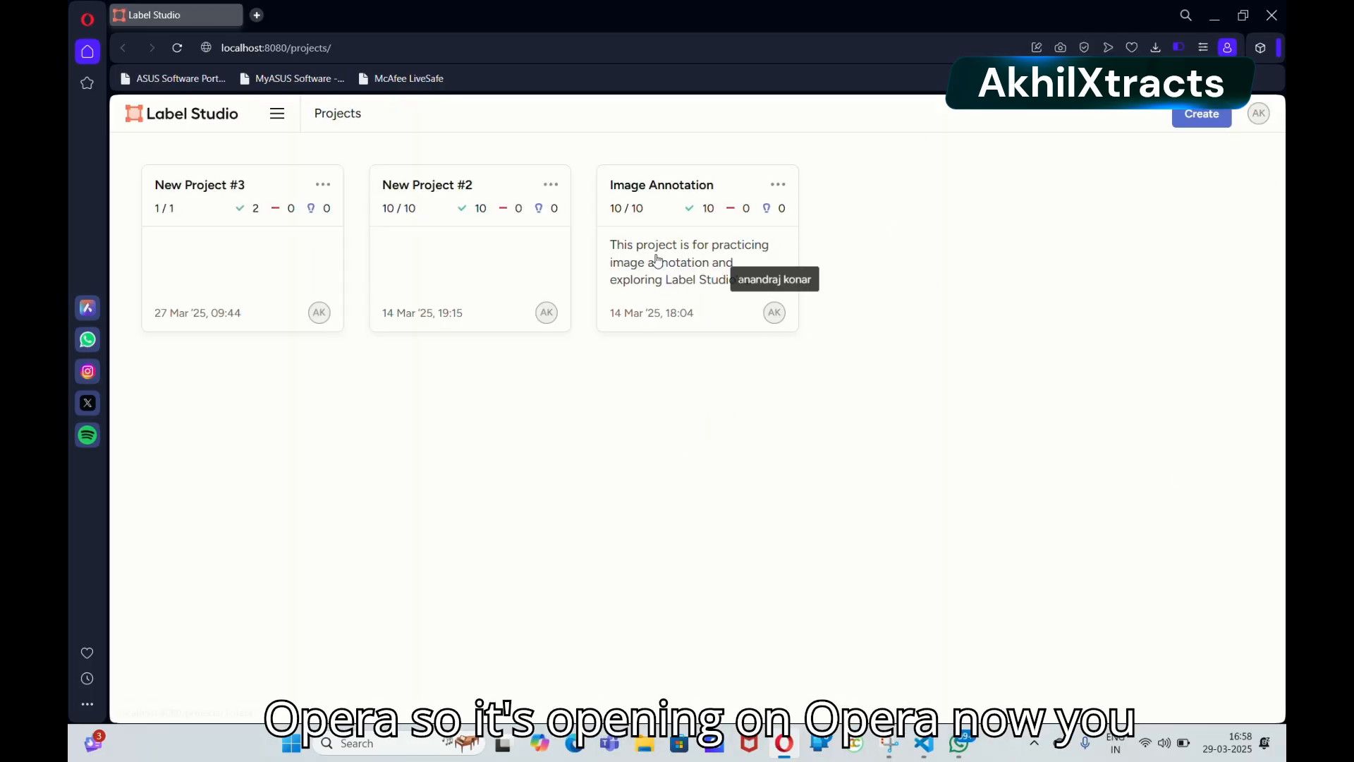
- Begin creating a new Label Studio project and replace its default name with 4
{"action": "left_click", "coordinate": [1261, 119]}
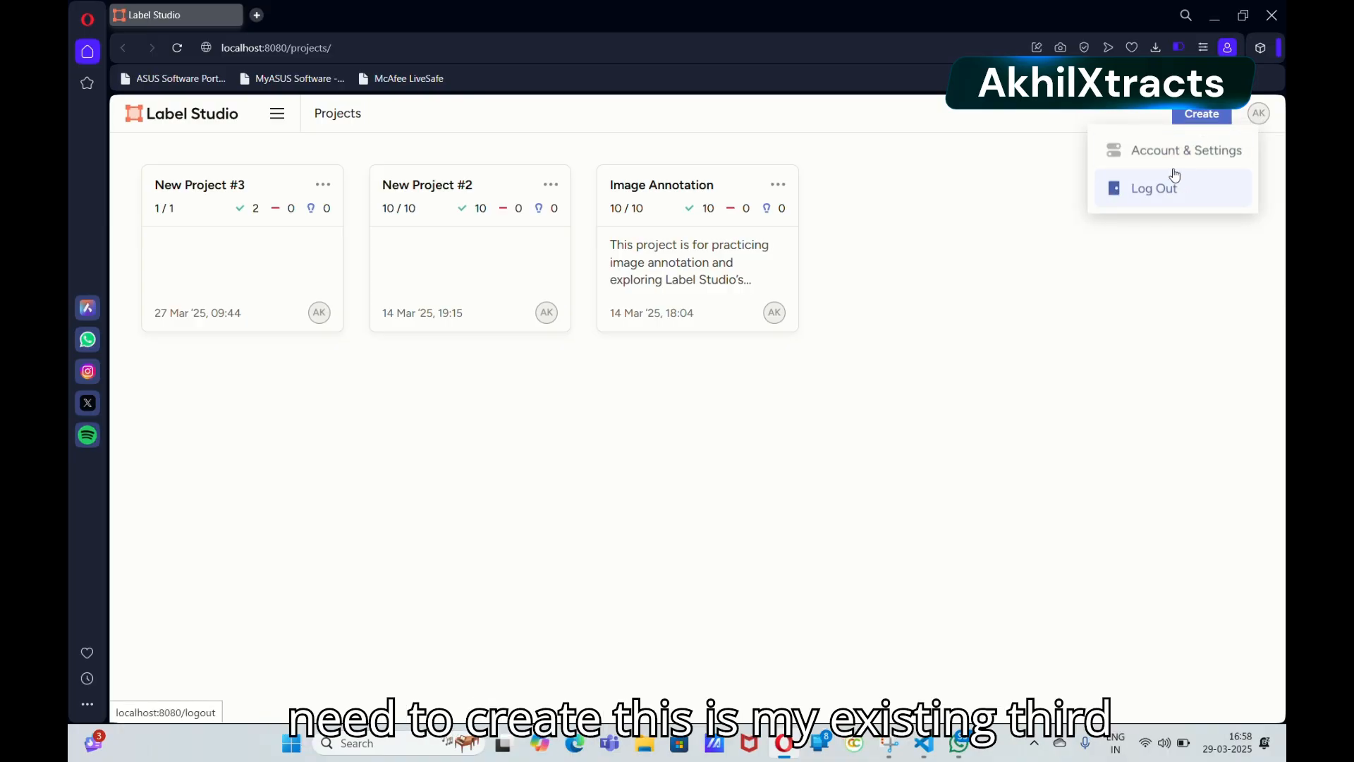
{"action": "left_click", "coordinate": [905, 287]}
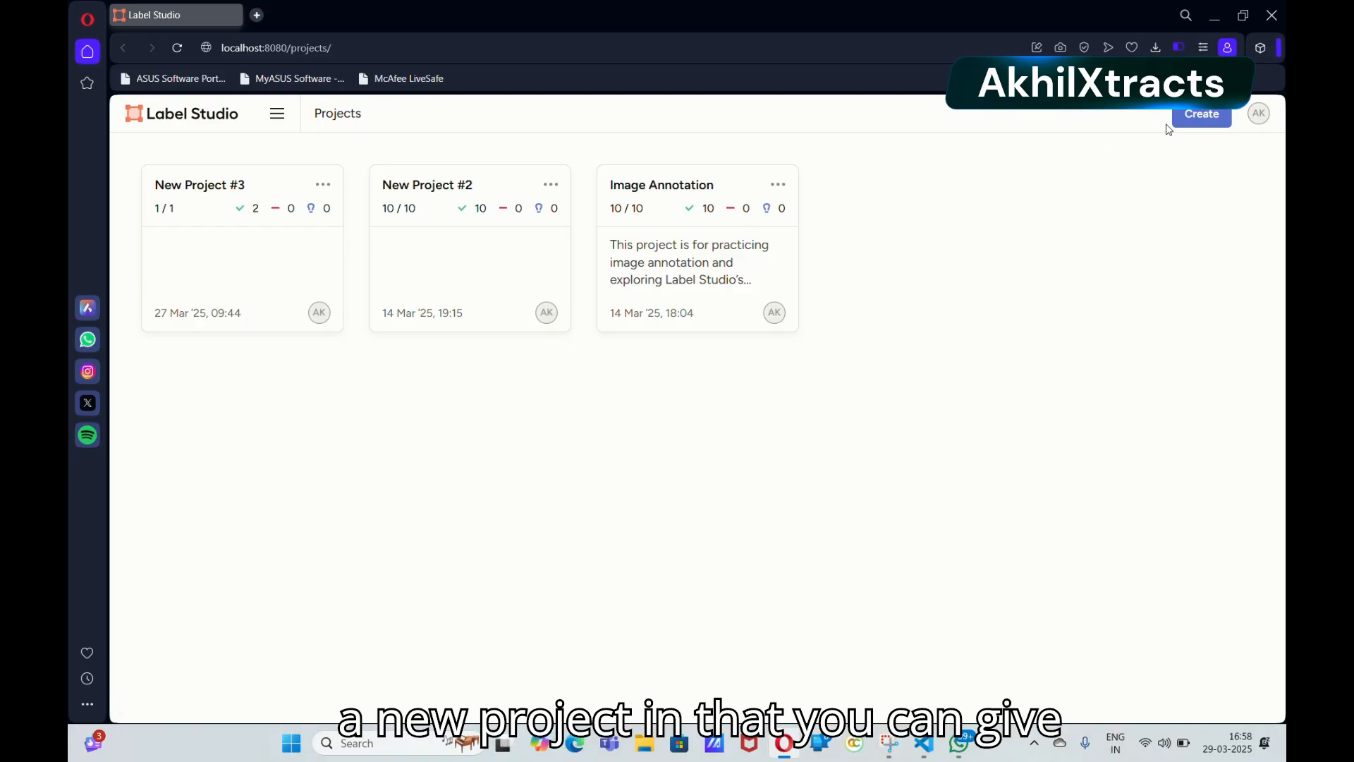
{"action": "left_click", "coordinate": [1200, 115]}
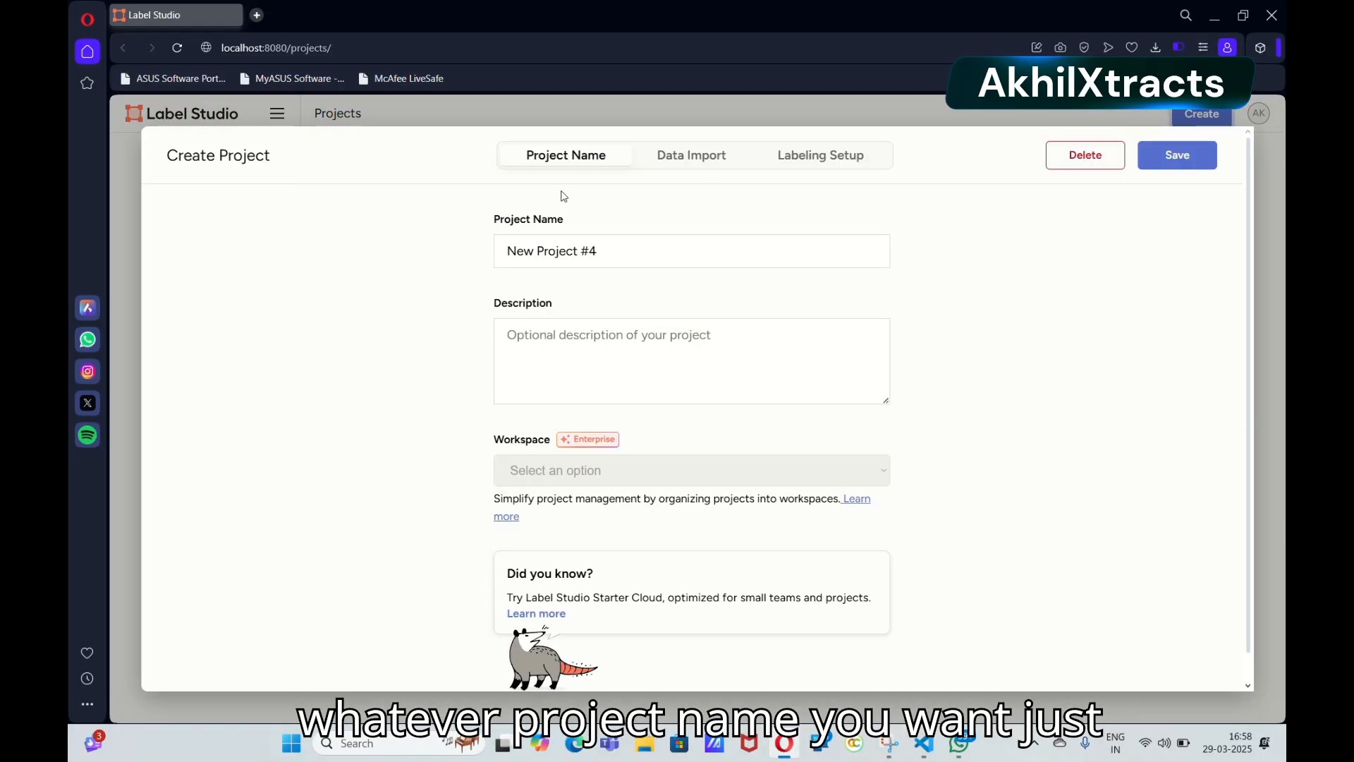
{"action": "left_click_drag", "start_coordinate": [645, 240], "coordinate": [451, 253]}
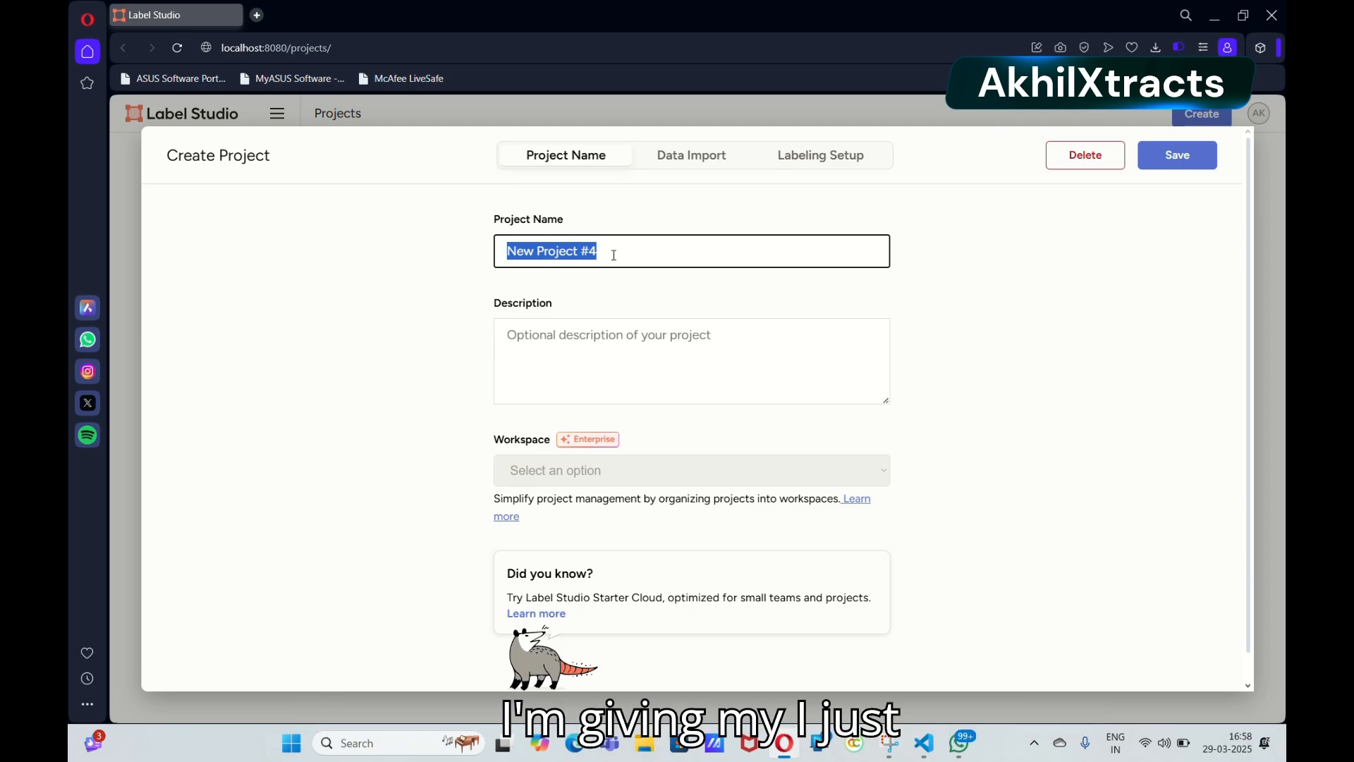
{"action": "key", "text": "BackSpace"}
{"action": "type", "text": "my"}
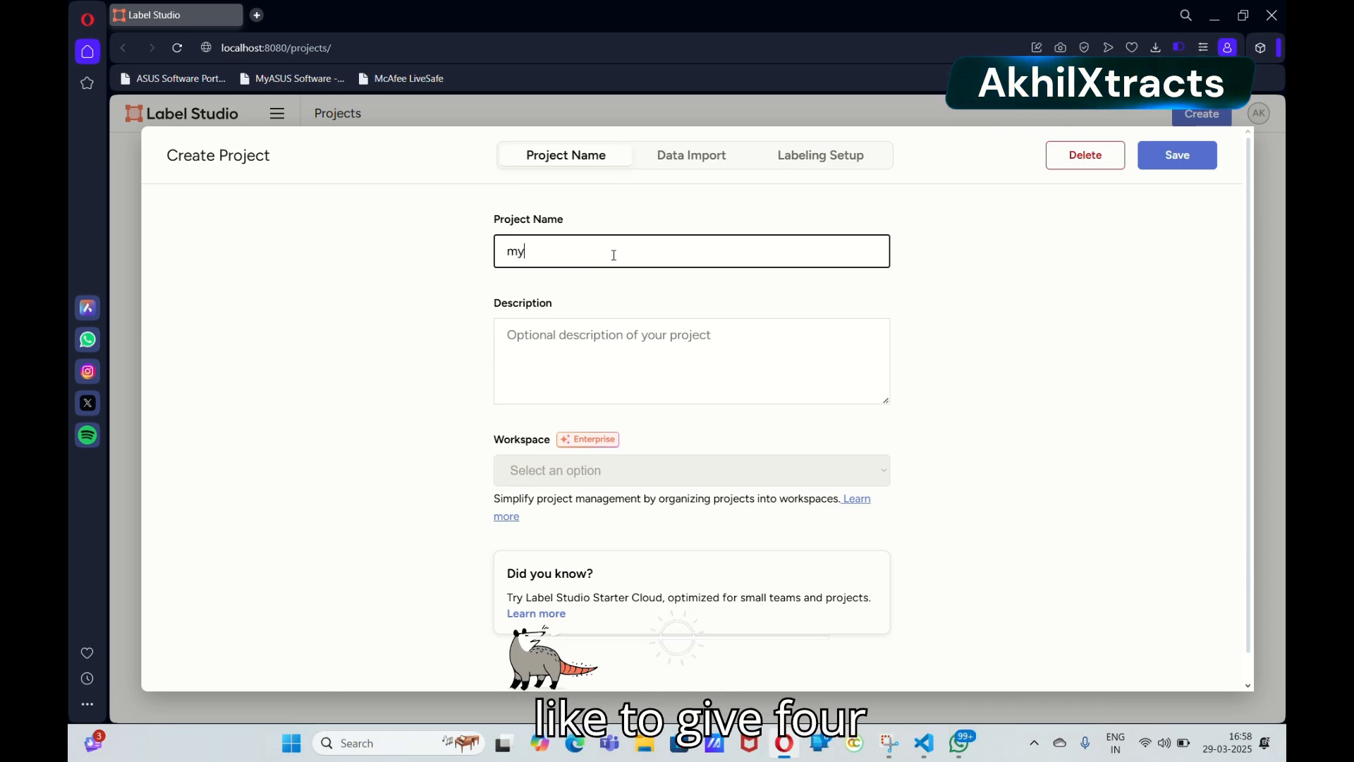
{"action": "key", "text": "BackSpace"}
{"action": "key", "text": "BackSpace"}
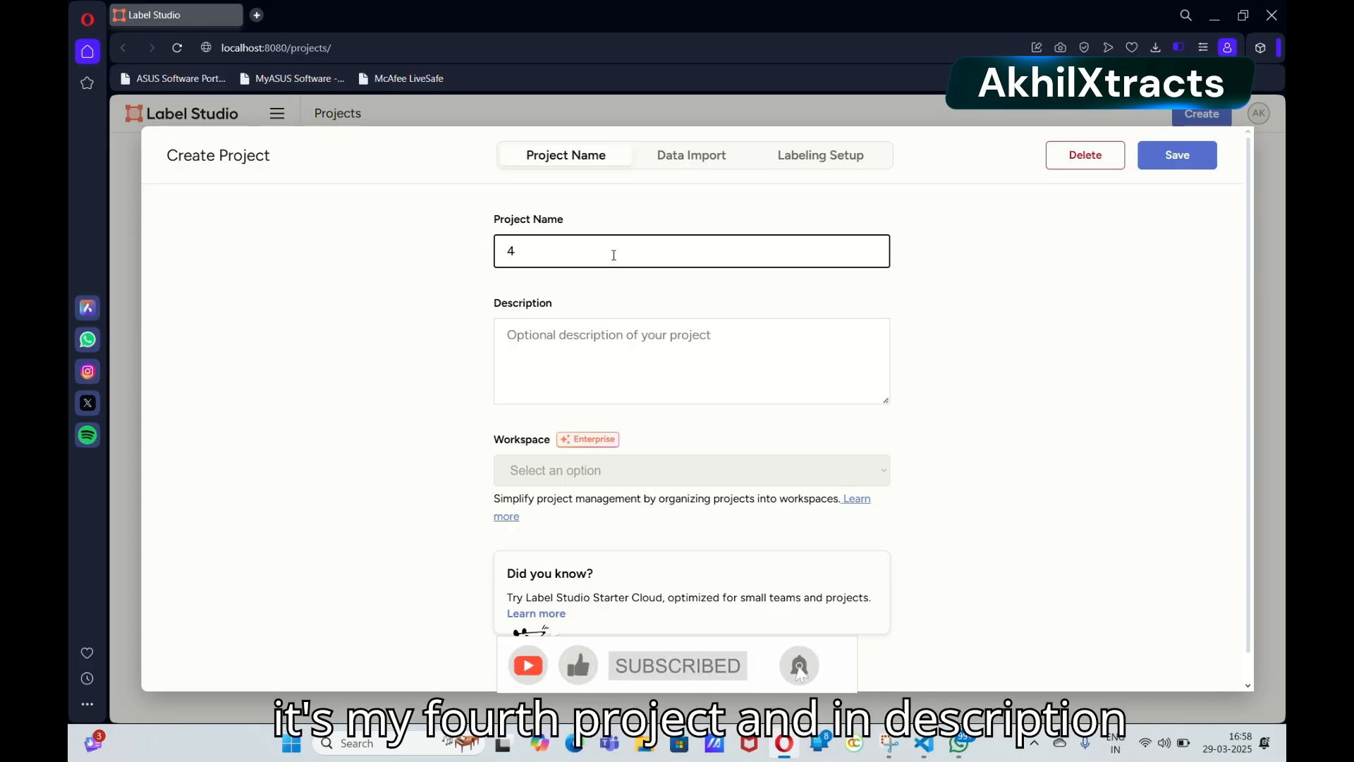
- Enter xyz as the description of the draft project
{"action": "left_click", "coordinate": [584, 327]}
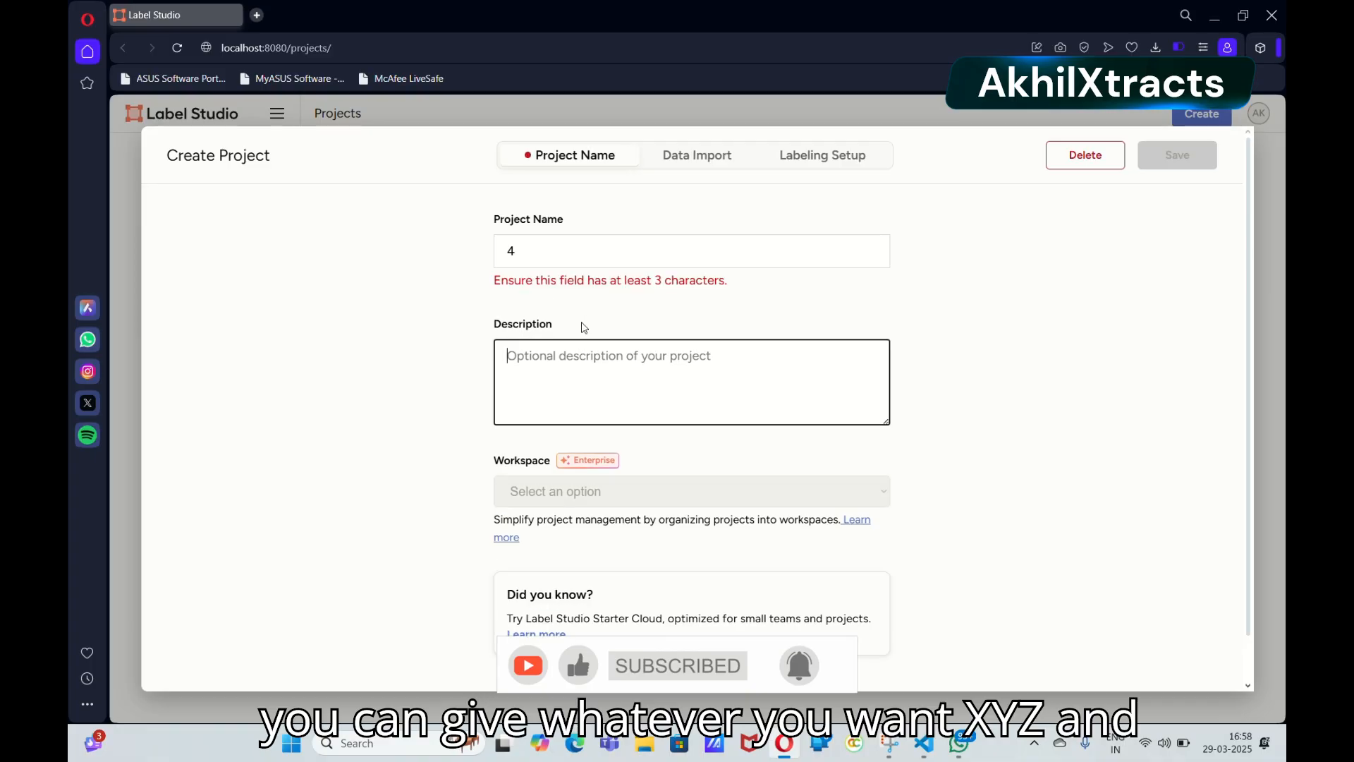
{"action": "type", "text": "xyz"}
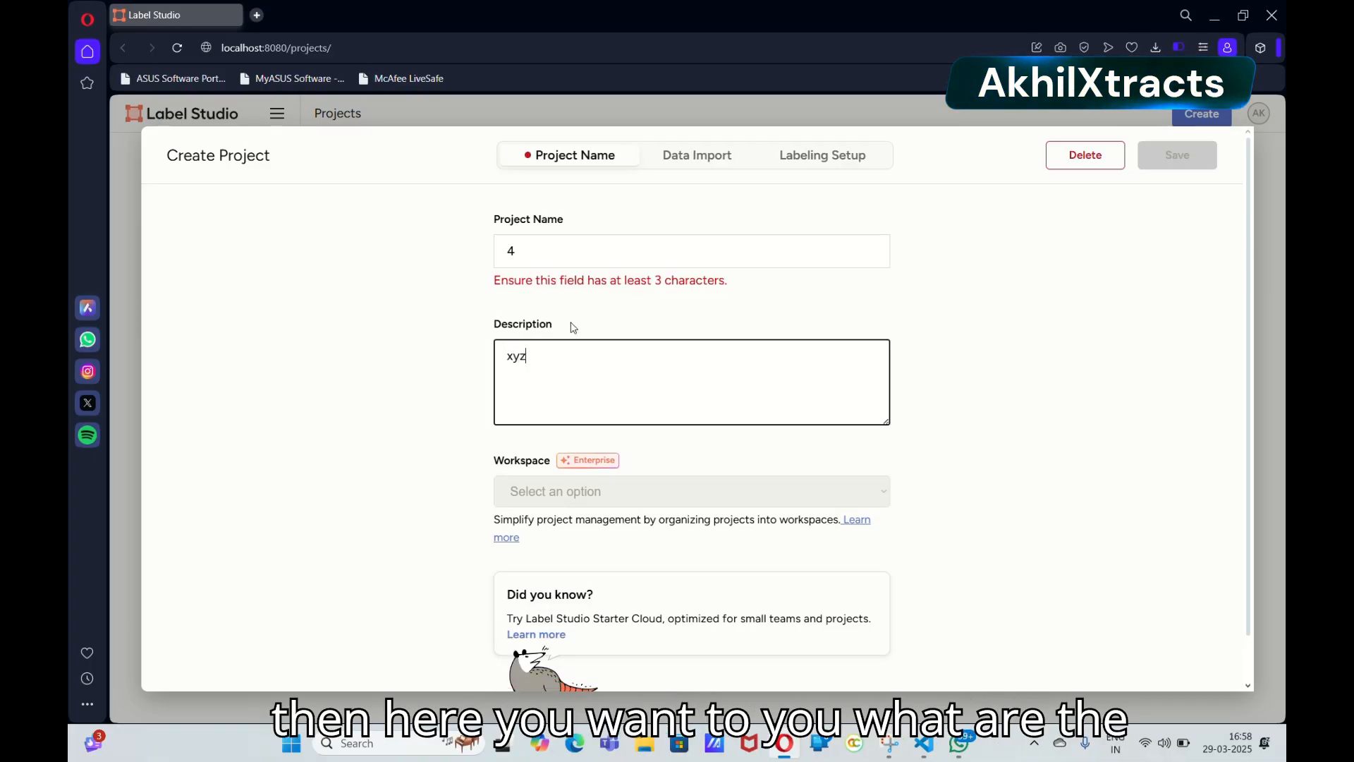
- Try to import car.avif as the project's data, and upload download.jpeg instead
{"action": "left_click", "coordinate": [710, 166]}
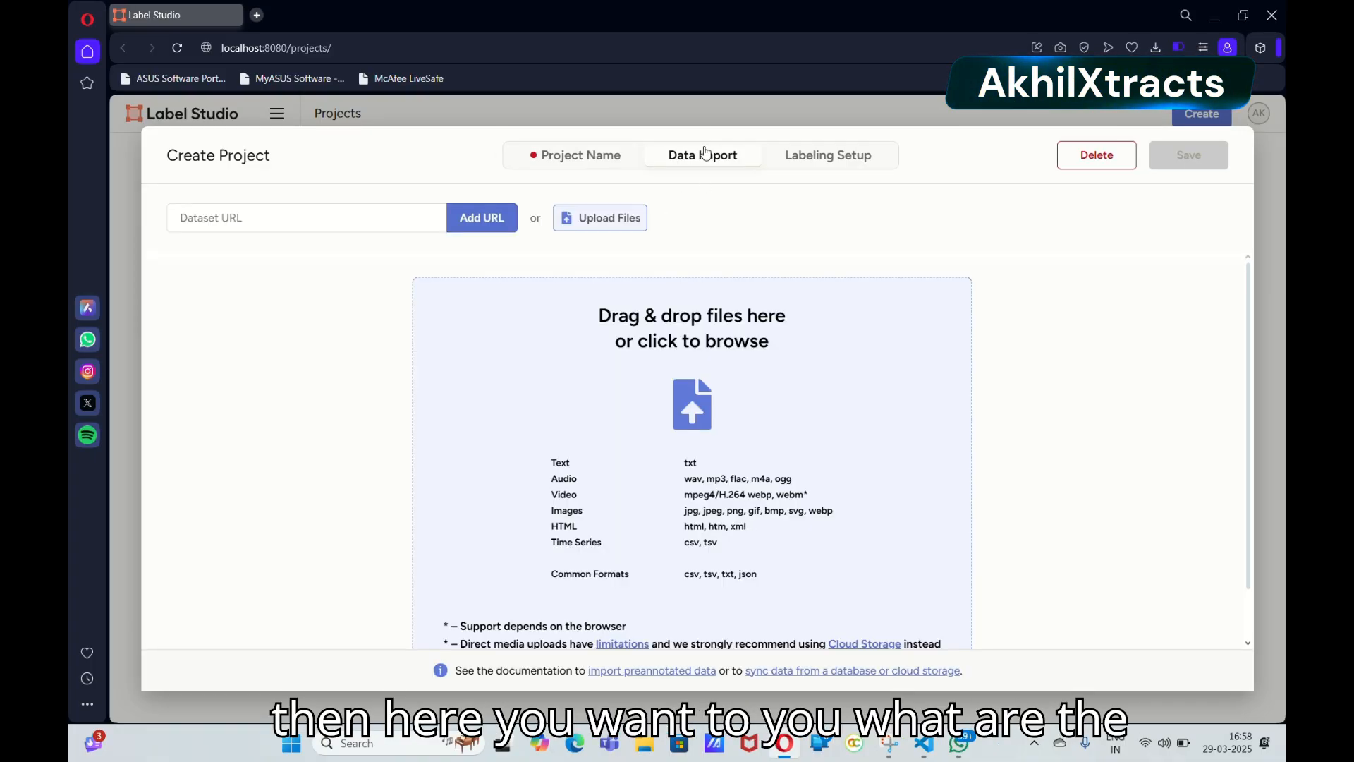
{"action": "left_click", "coordinate": [611, 223]}
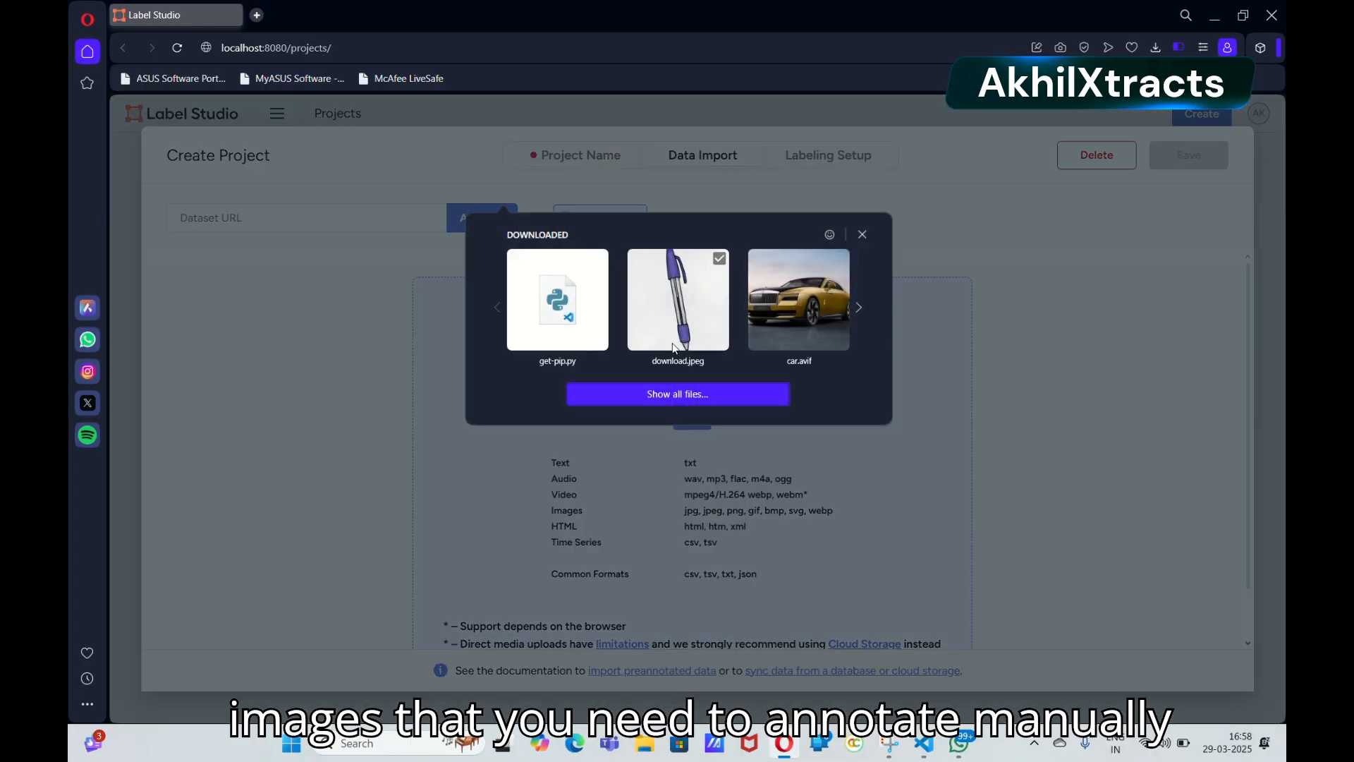
{"action": "left_click_drag", "start_coordinate": [780, 311], "coordinate": [584, 417]}
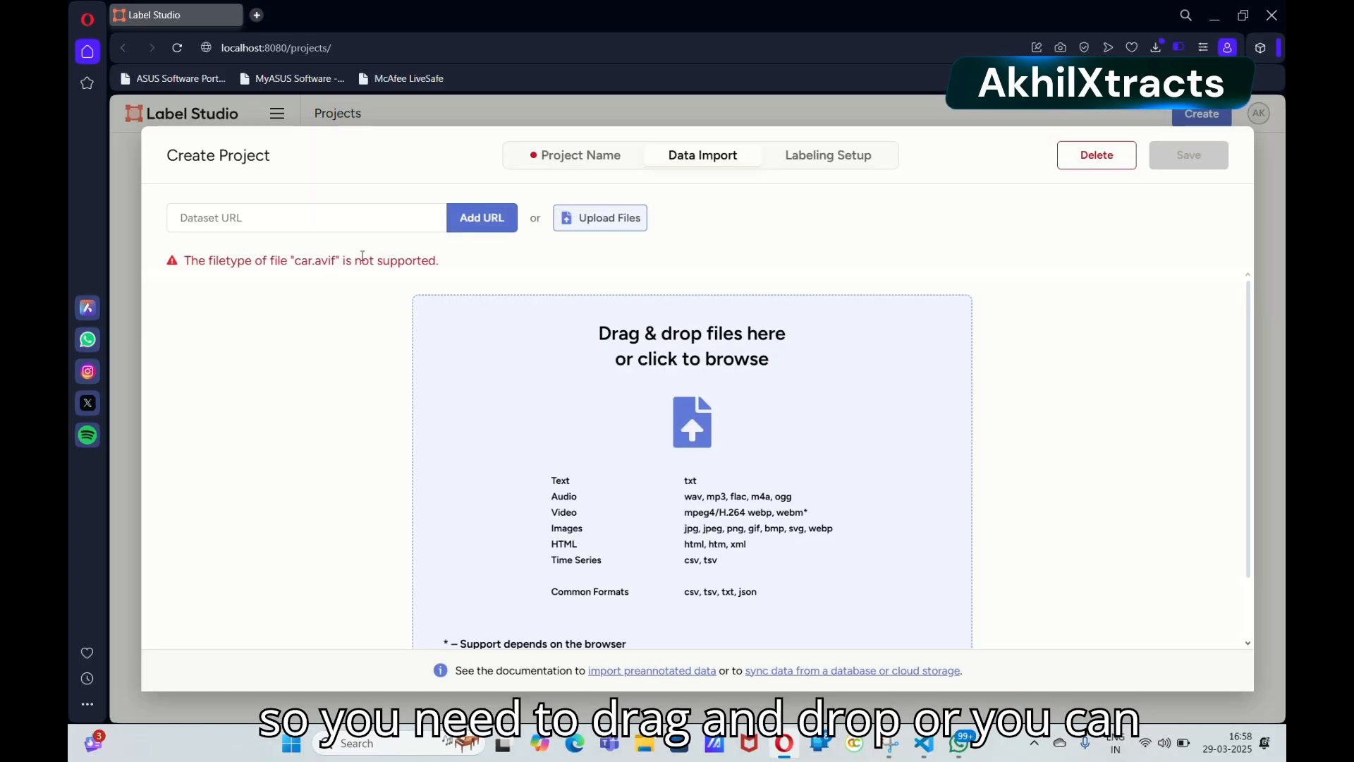
{"action": "left_click", "coordinate": [595, 218]}
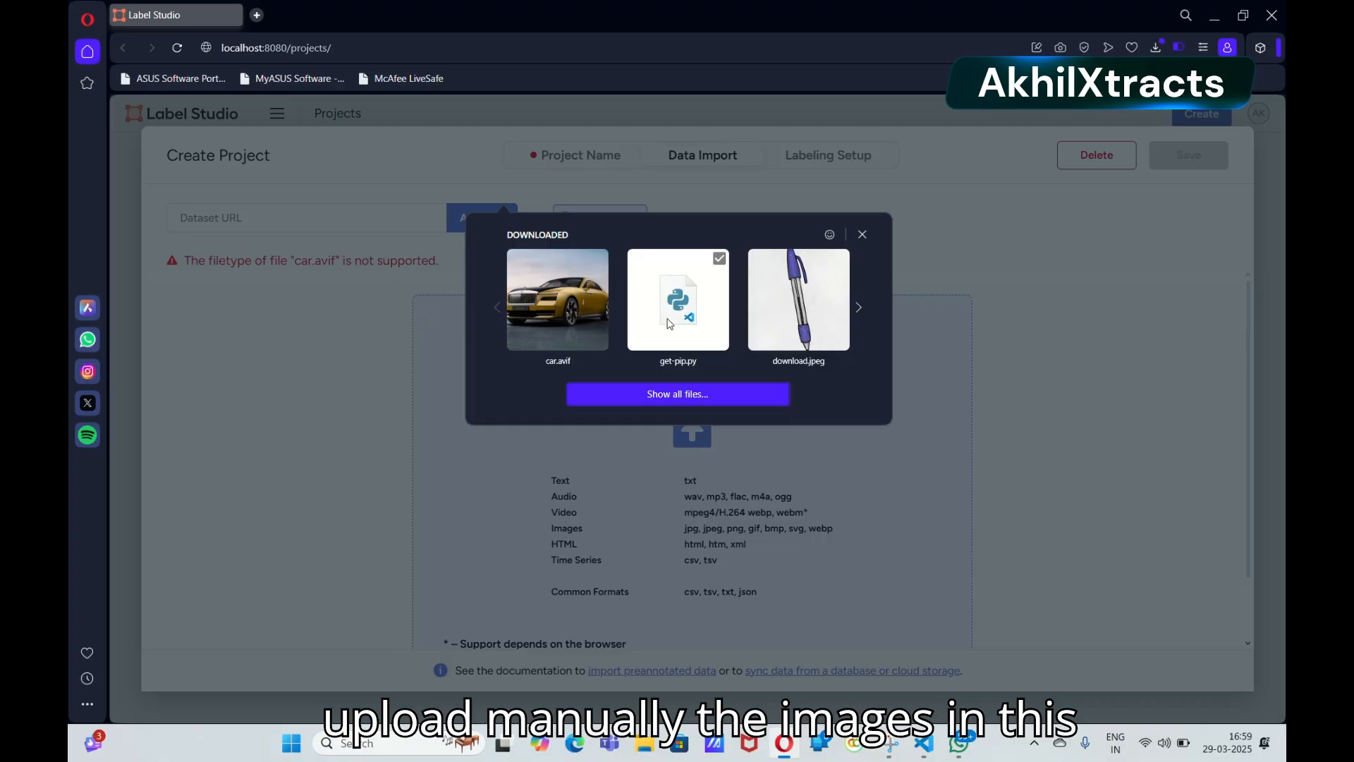
{"action": "left_click_drag", "start_coordinate": [783, 305], "coordinate": [641, 371]}
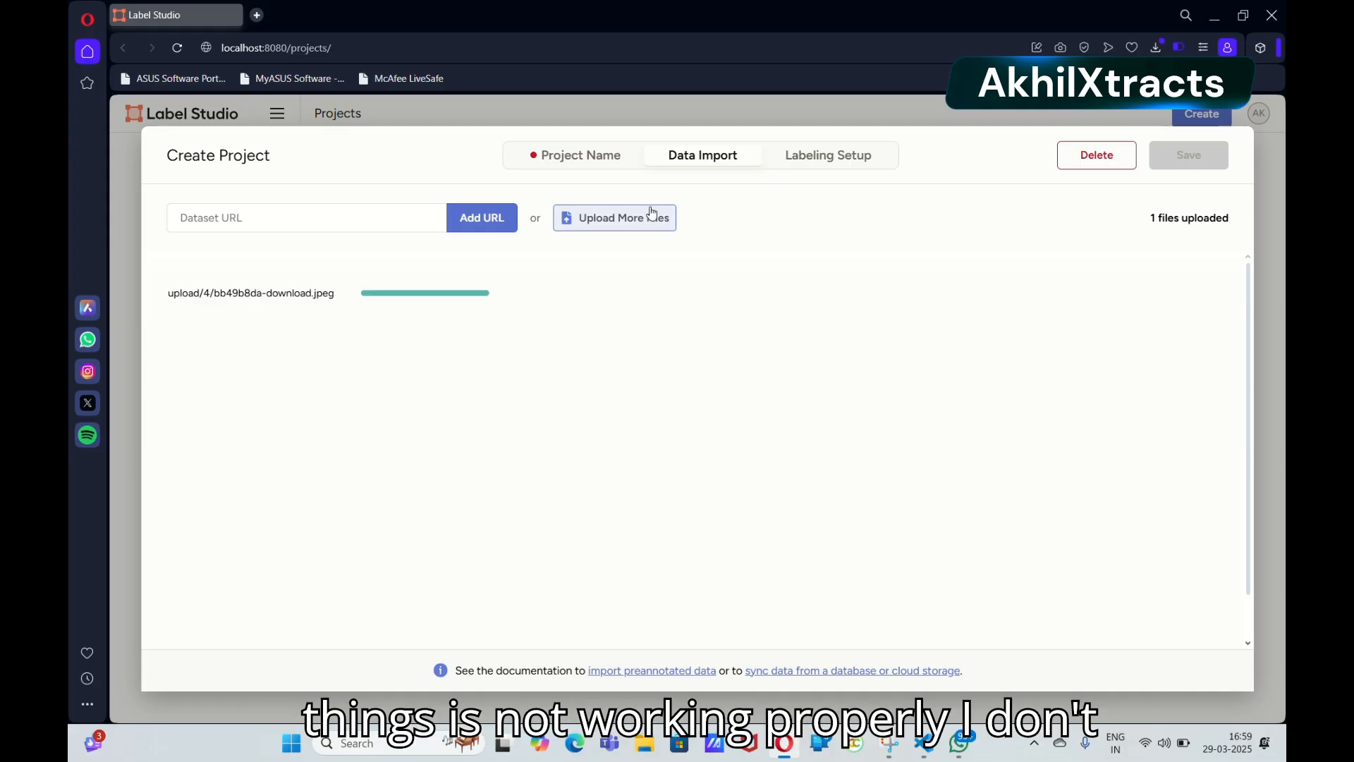
- Apply the Semantic Segmentation with Polygons template from the Computer Vision category as the labeling setup
{"action": "left_click", "coordinate": [831, 156]}
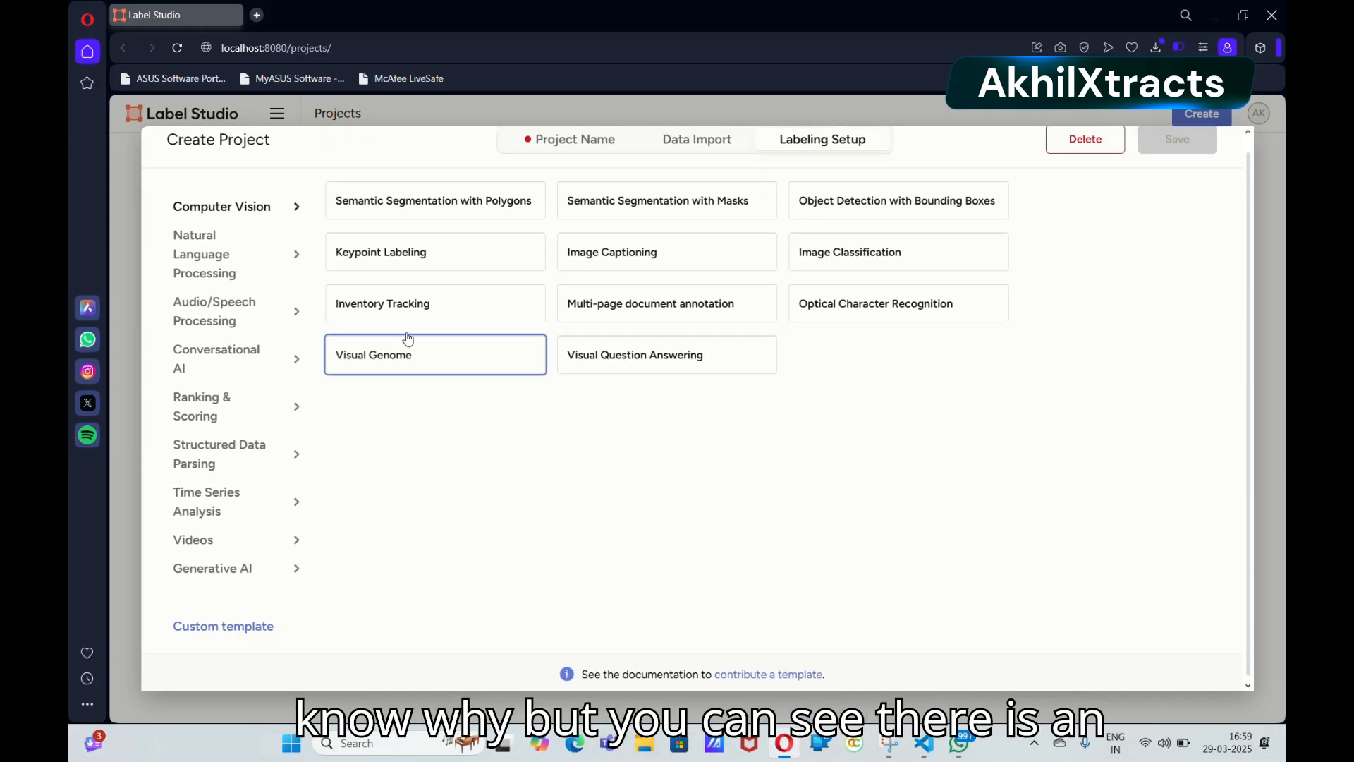
{"action": "left_click", "coordinate": [224, 283]}
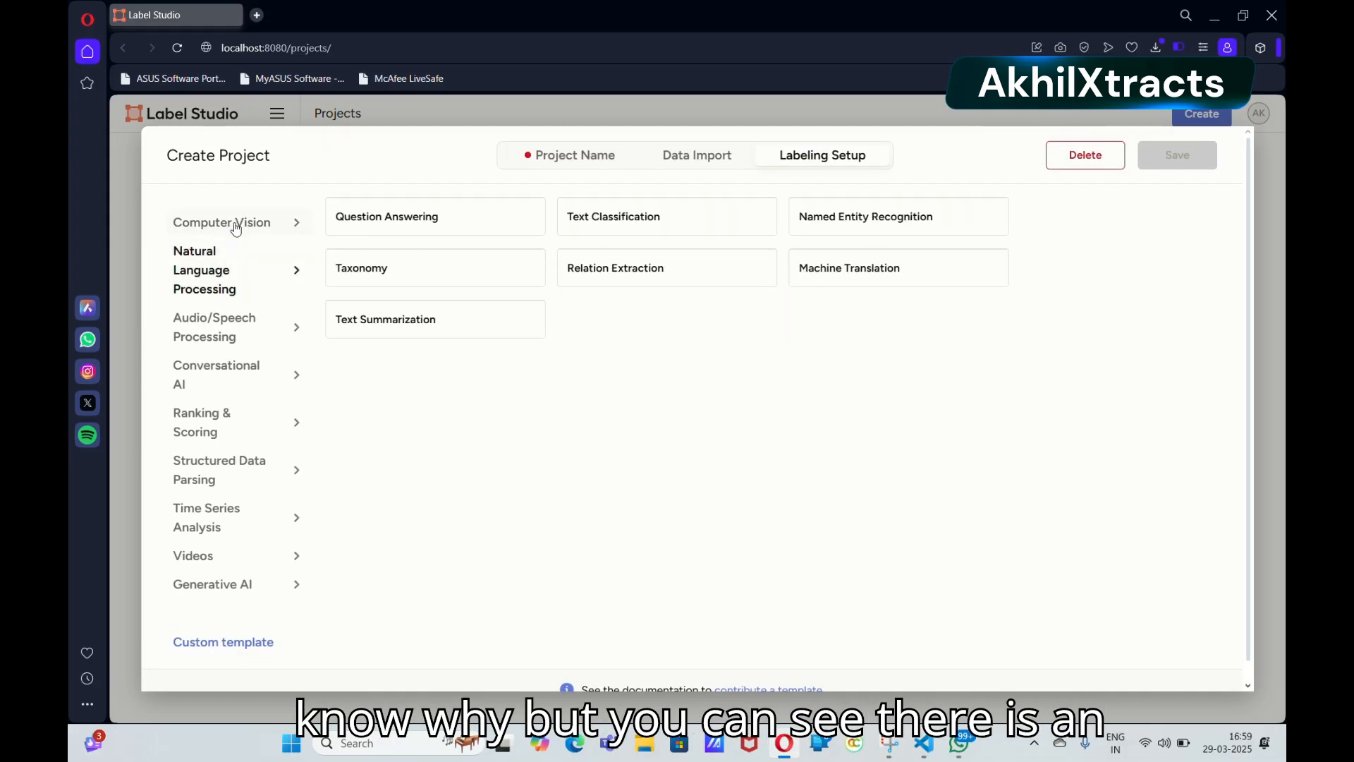
{"action": "left_click", "coordinate": [235, 224]}
{"action": "left_click", "coordinate": [520, 220]}
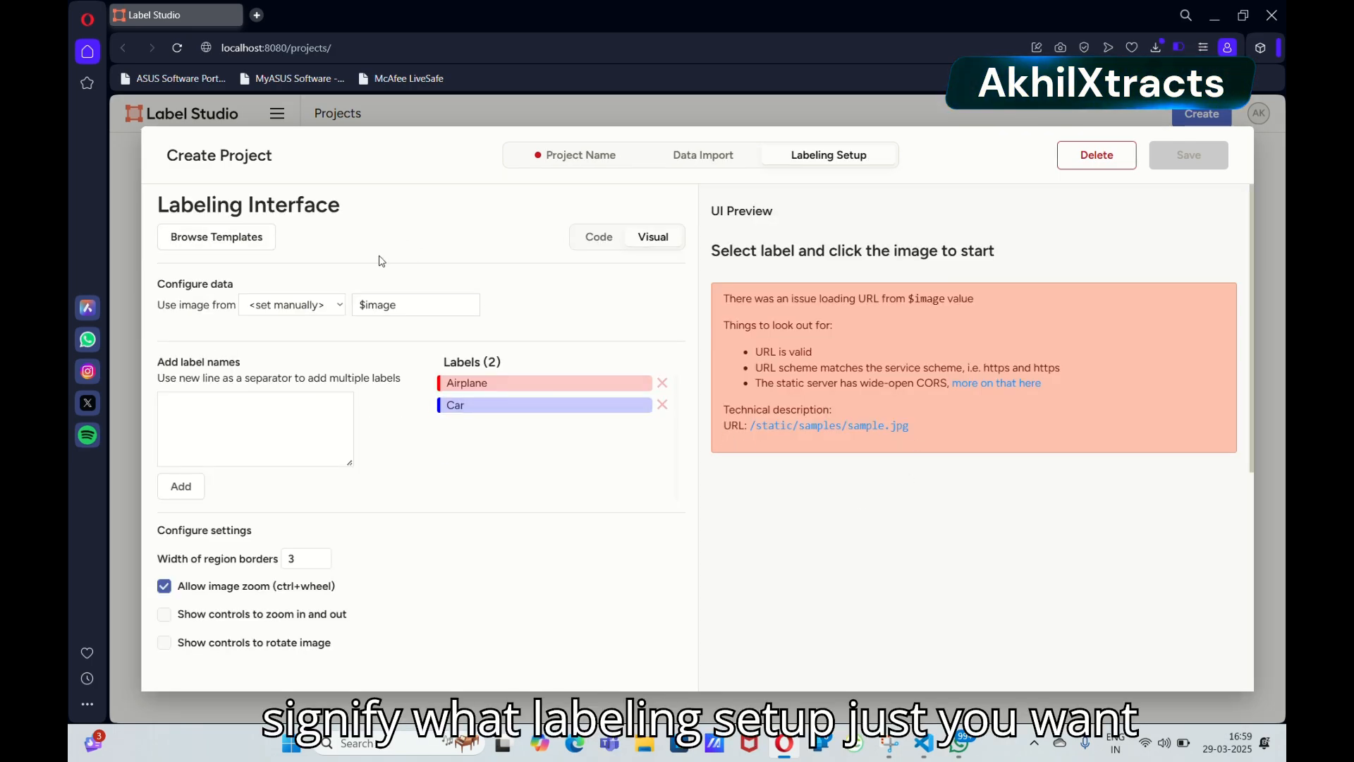
- Replace the draft project's name with my_projecct
{"action": "left_click", "coordinate": [704, 158]}
{"action": "left_click", "coordinate": [556, 159]}
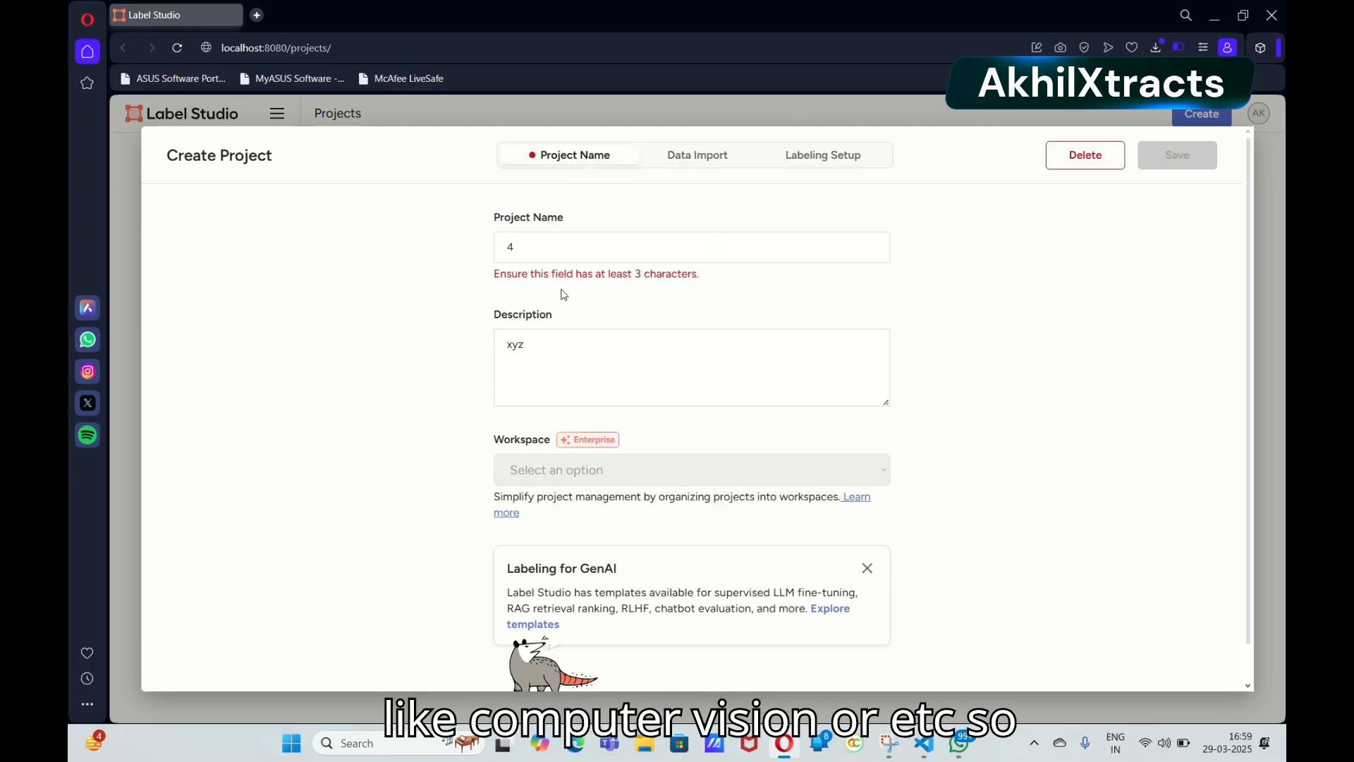
{"action": "double_click", "coordinate": [531, 250]}
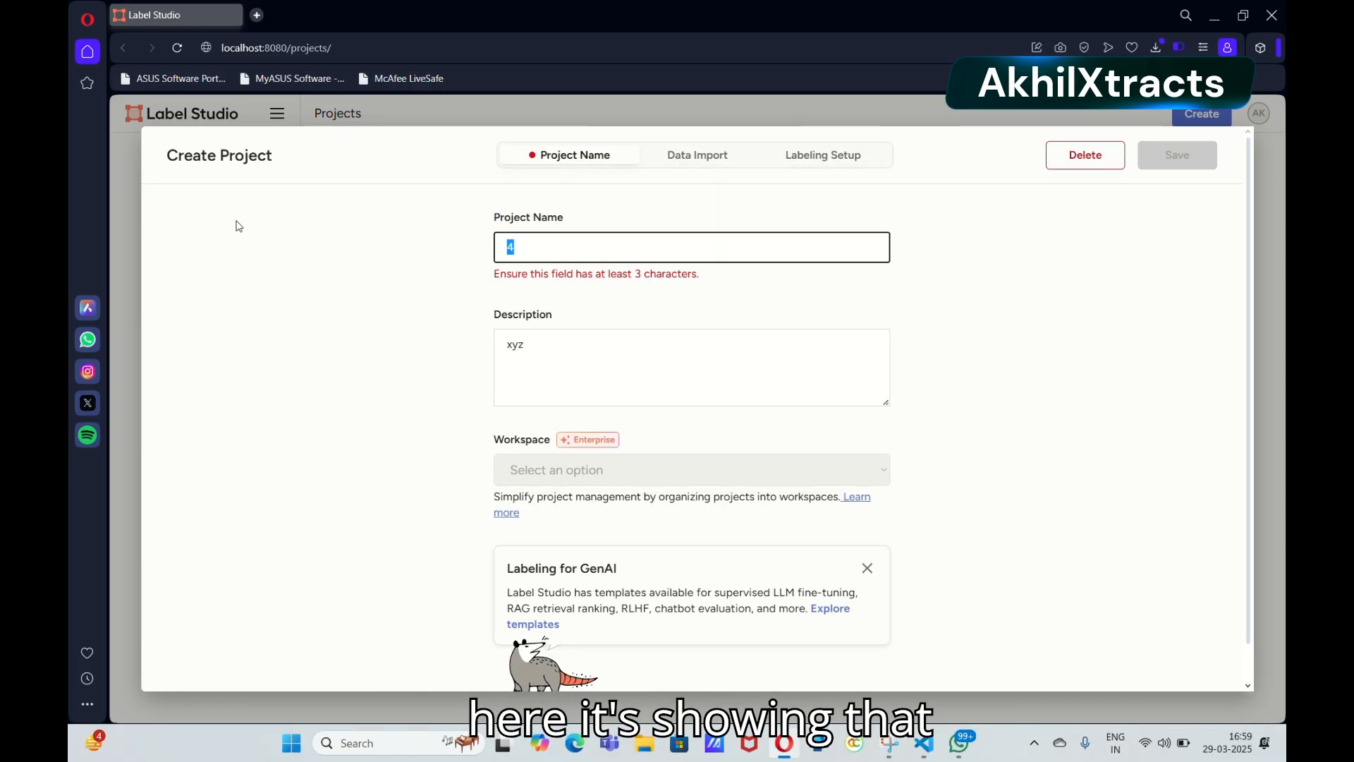
{"action": "key", "text": "BackSpace"}
{"action": "type", "text": "my"}
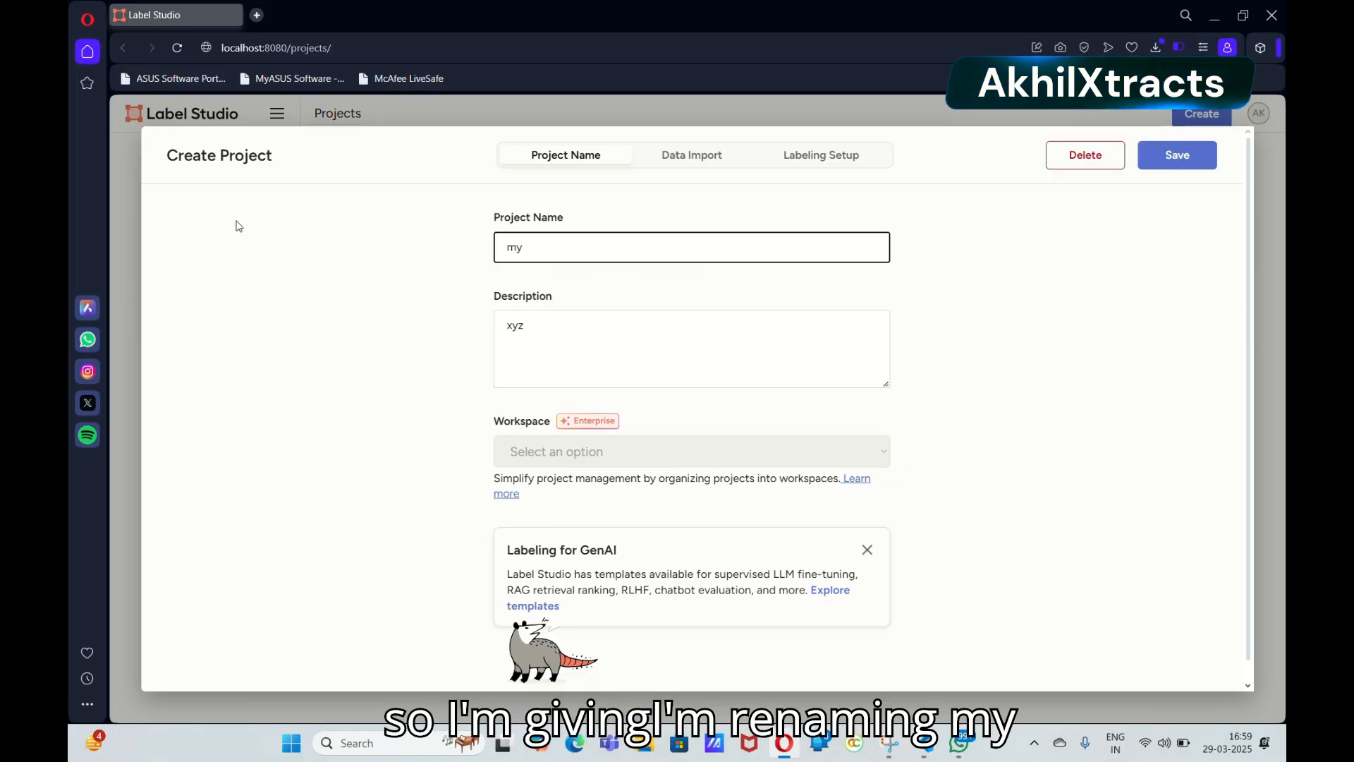
{"action": "type", "text": "_projecct"}
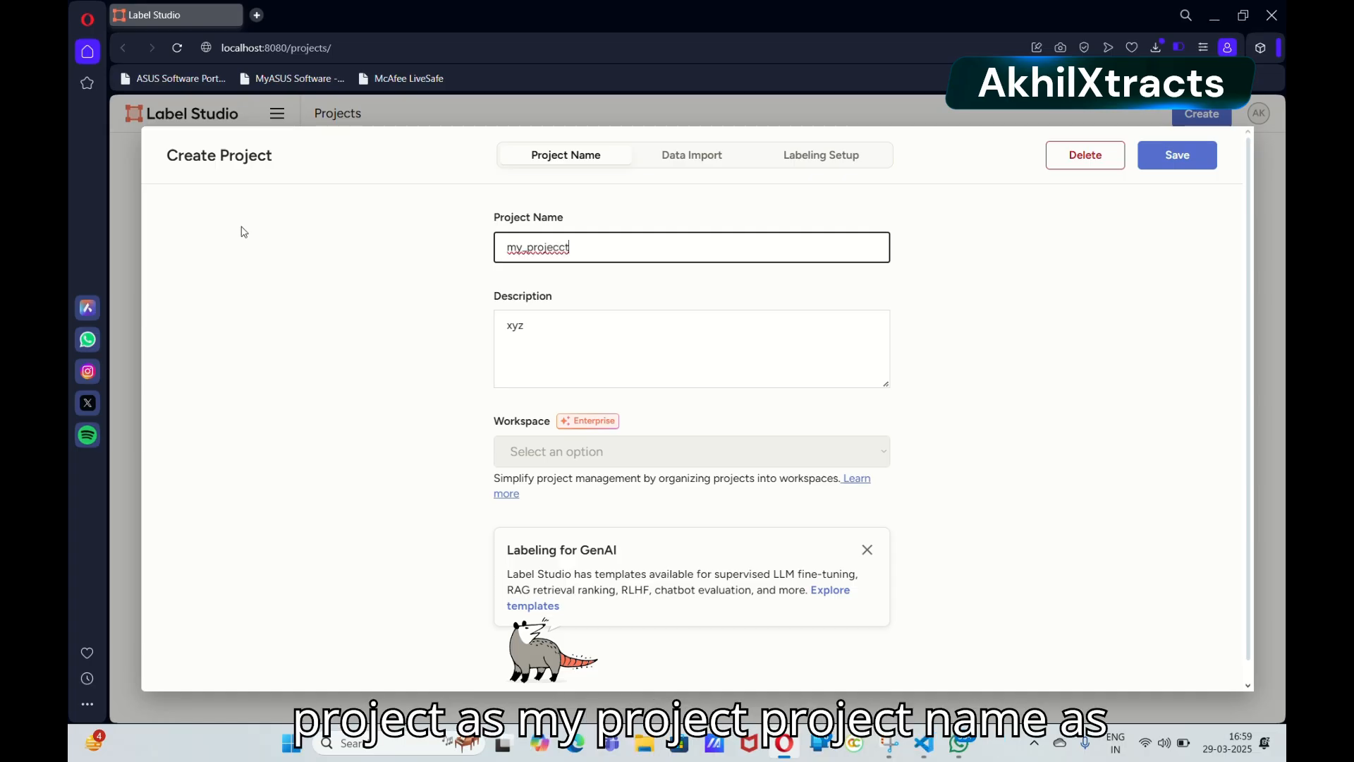
- Review the draft project's labeling interface in code and visual form and check its imported file
{"action": "left_click", "coordinate": [732, 158]}
{"action": "left_click", "coordinate": [804, 161]}
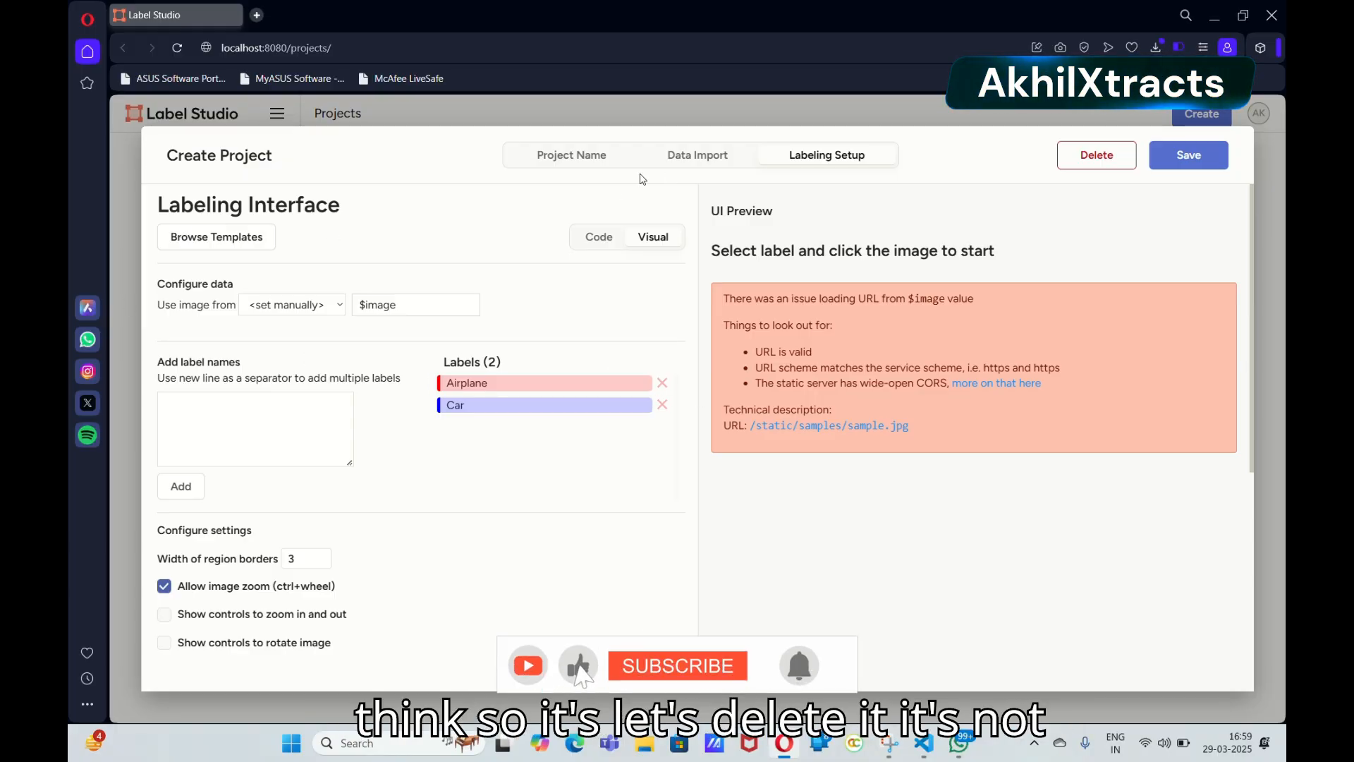
{"action": "left_click", "coordinate": [619, 242]}
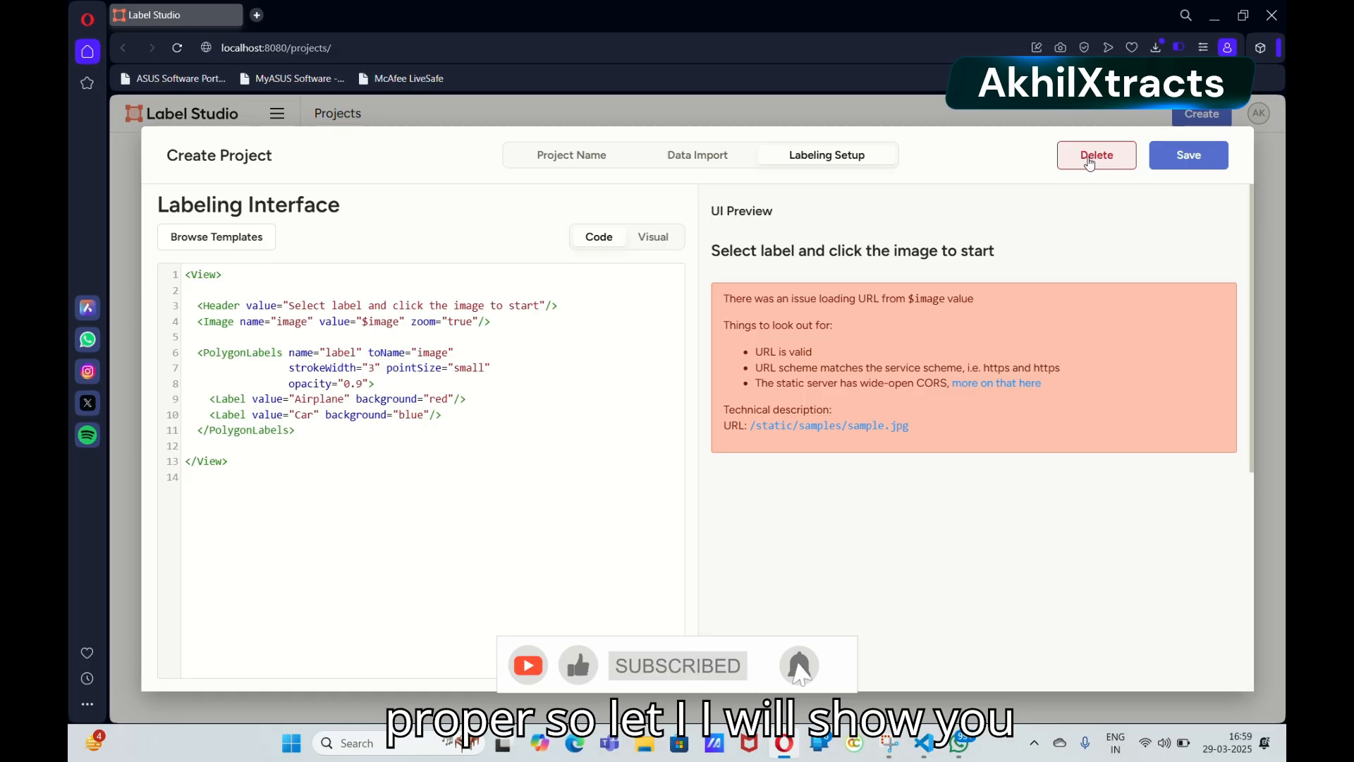
{"action": "left_click", "coordinate": [699, 158]}
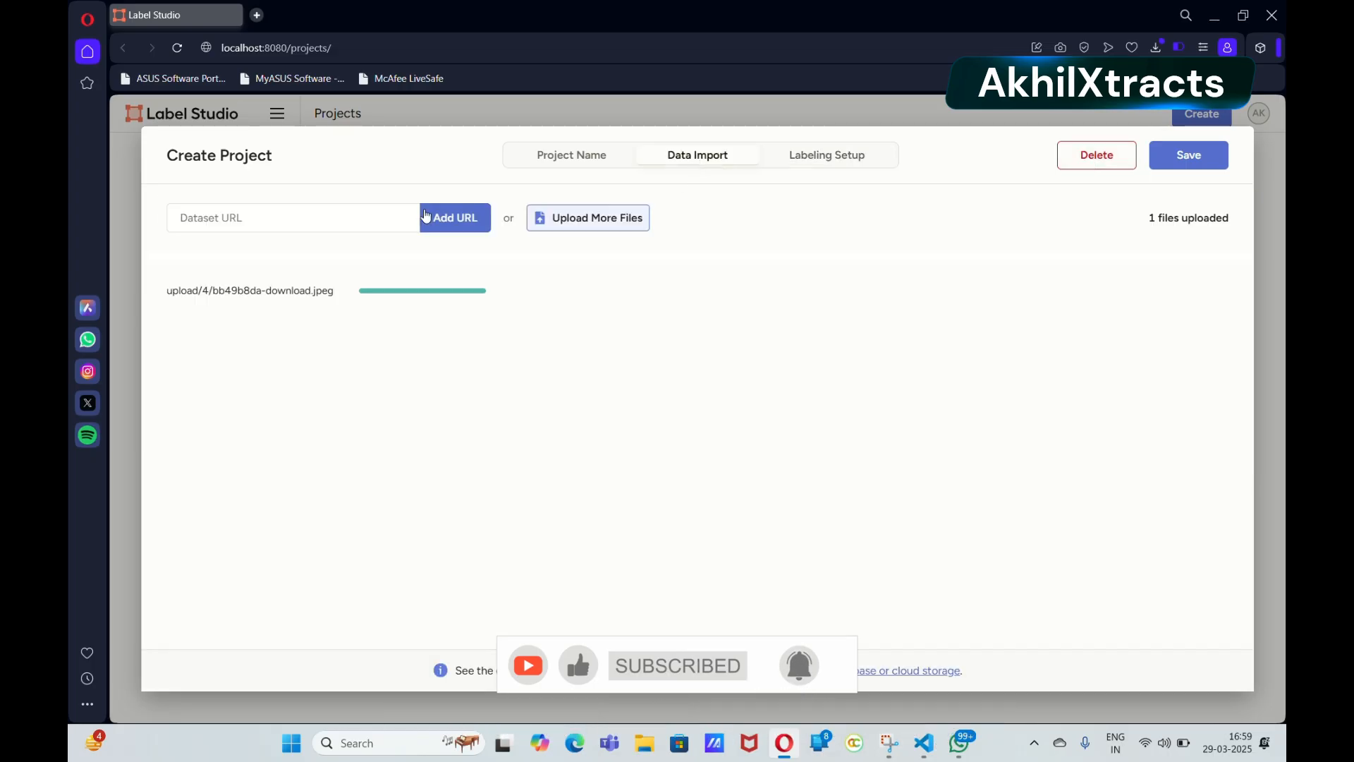
{"action": "left_click", "coordinate": [839, 161]}
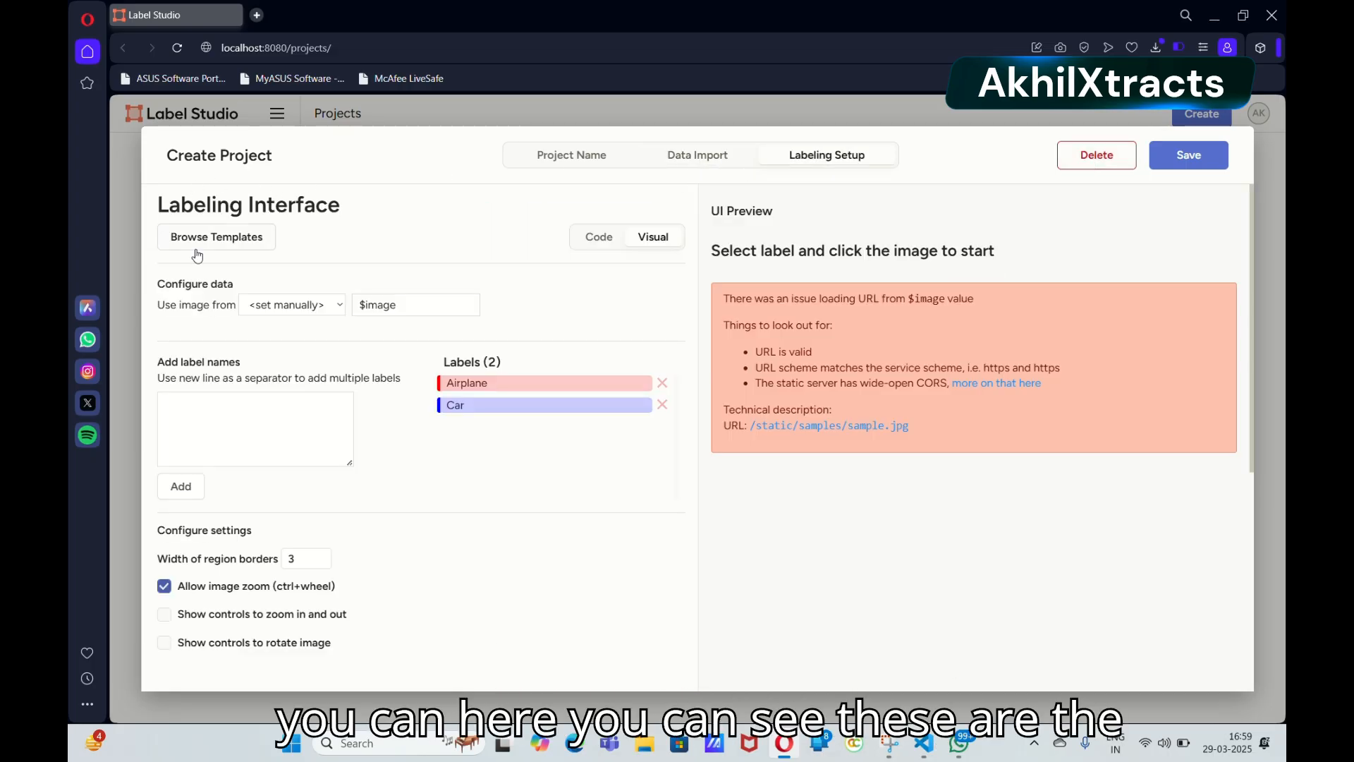
- Switch the labeling setup to the Object Detection with Bounding Boxes template from the Computer Vision category
{"action": "left_click", "coordinate": [198, 246]}
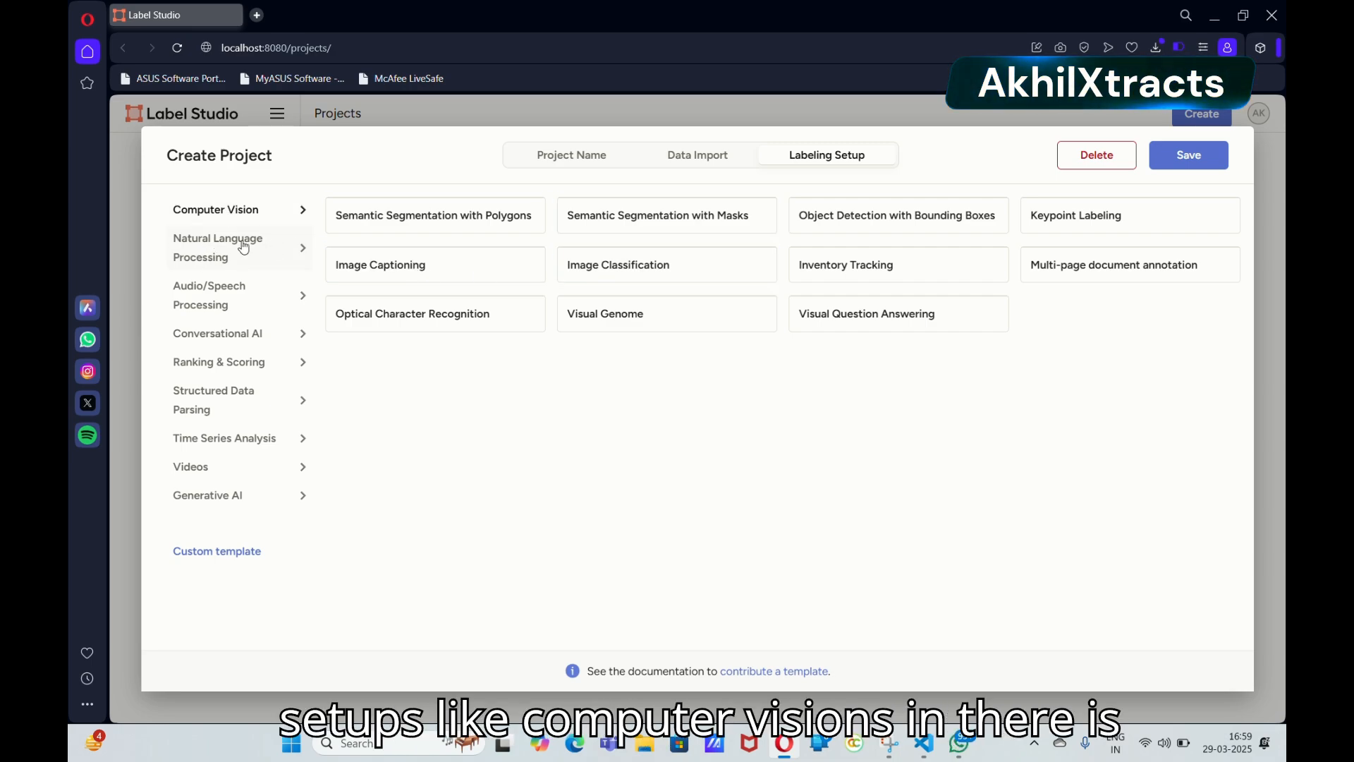
{"action": "left_click", "coordinate": [196, 255]}
{"action": "left_click", "coordinate": [213, 206]}
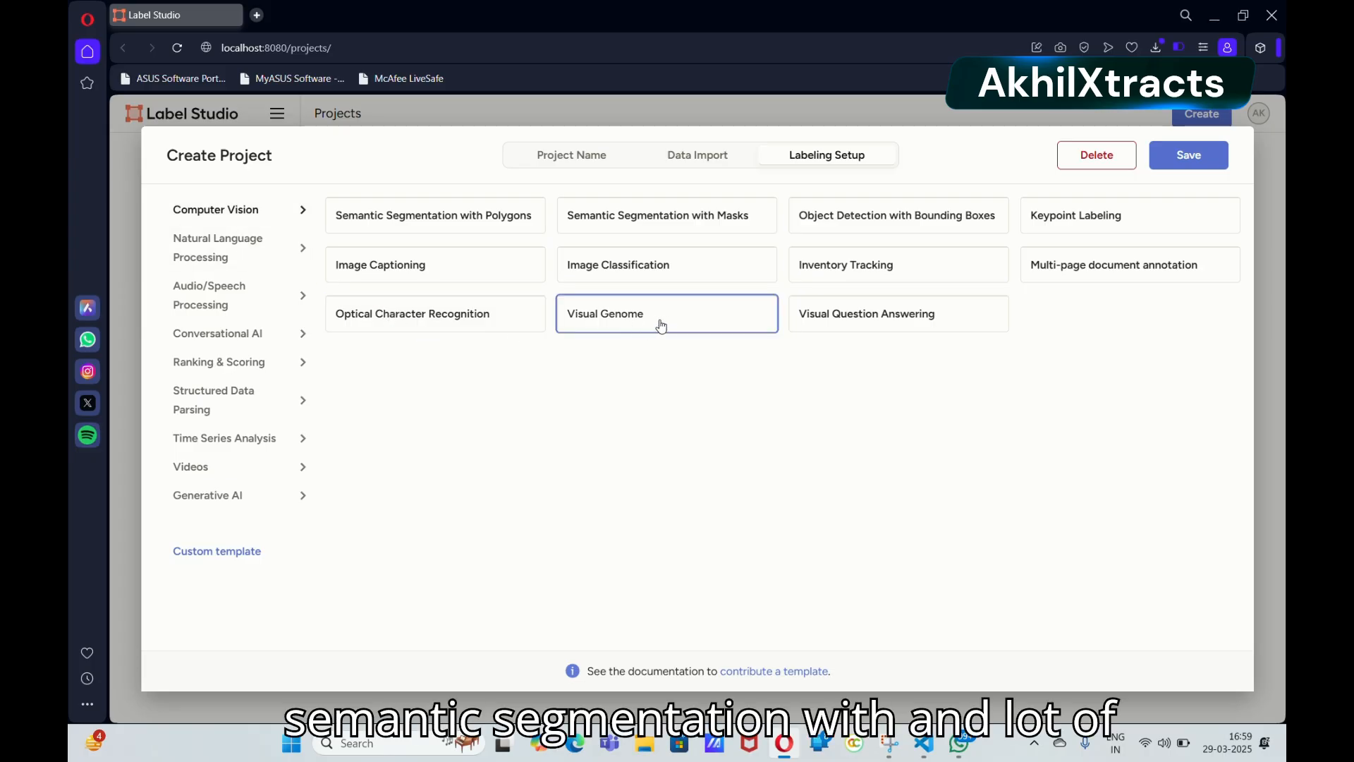
{"action": "left_click", "coordinate": [864, 228]}
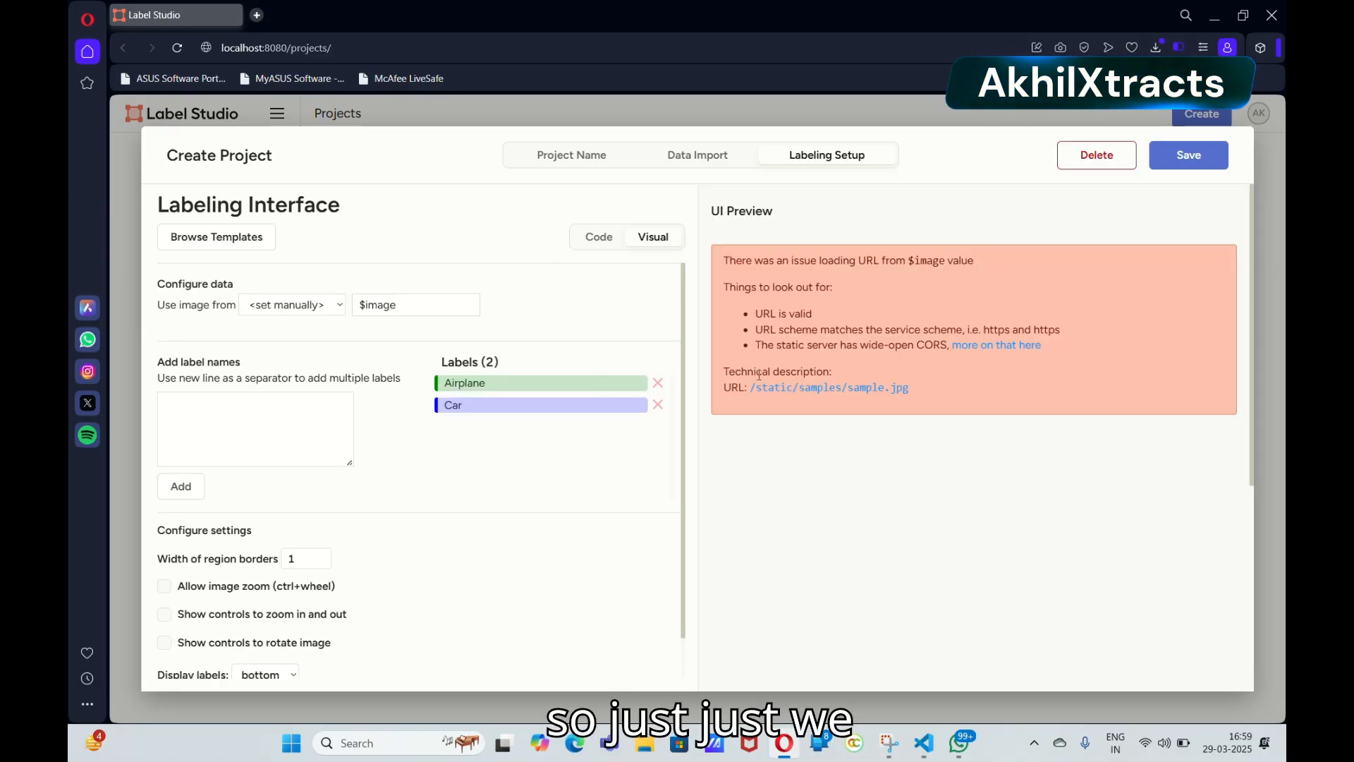
{"action": "scroll", "coordinate": [750, 384], "scroll_direction": "down", "scroll_amount": 1}
{"action": "scroll", "coordinate": [748, 381], "scroll_direction": "up", "scroll_amount": 1}
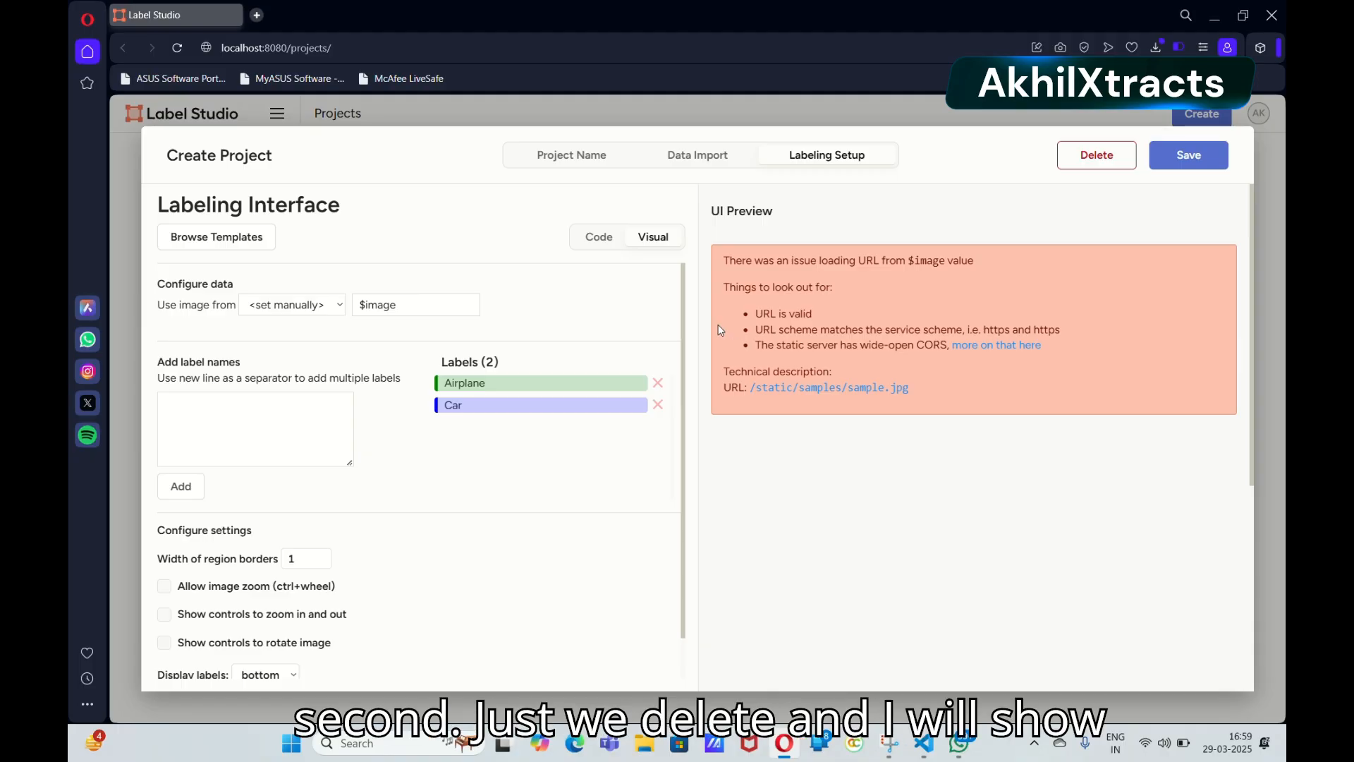
- Delete the draft project and start a new one with the default name and the description xyz
{"action": "left_click", "coordinate": [1114, 155]}
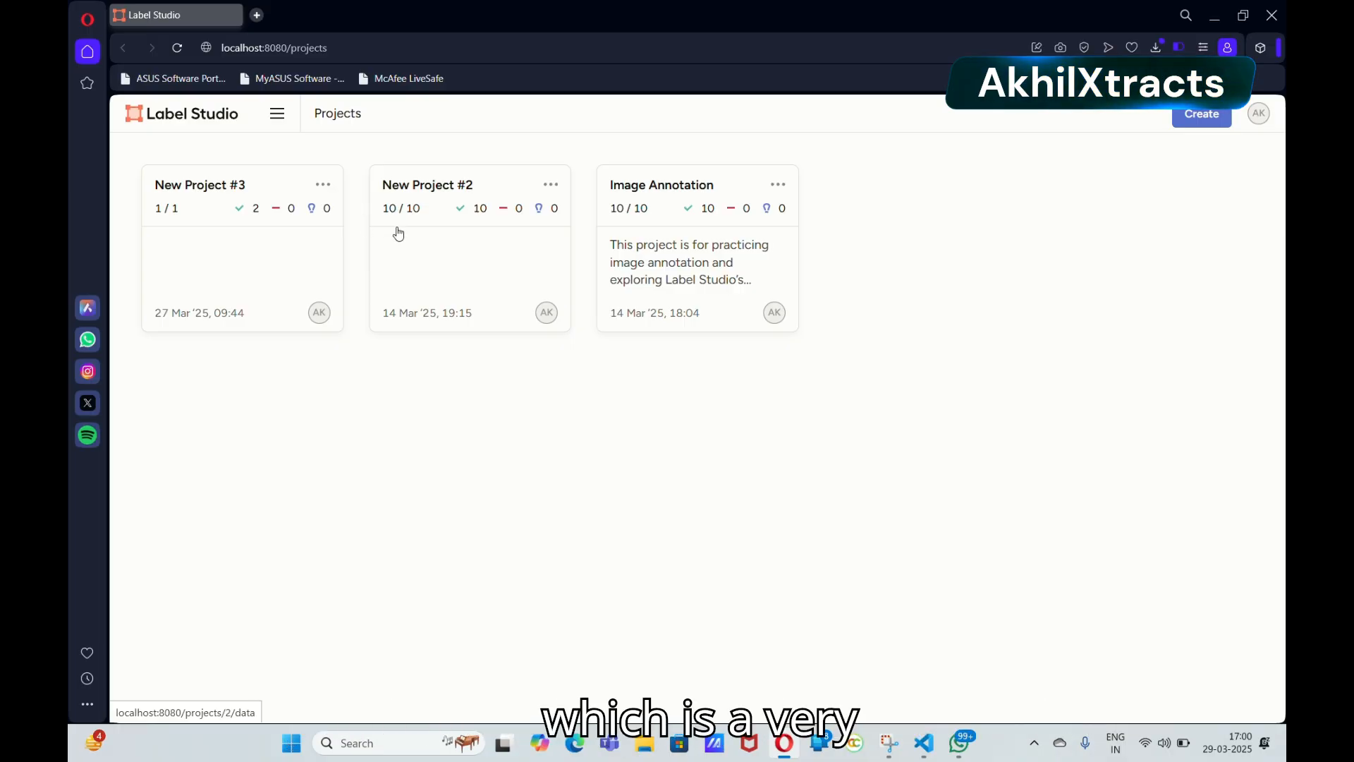
{"action": "left_click", "coordinate": [1202, 116]}
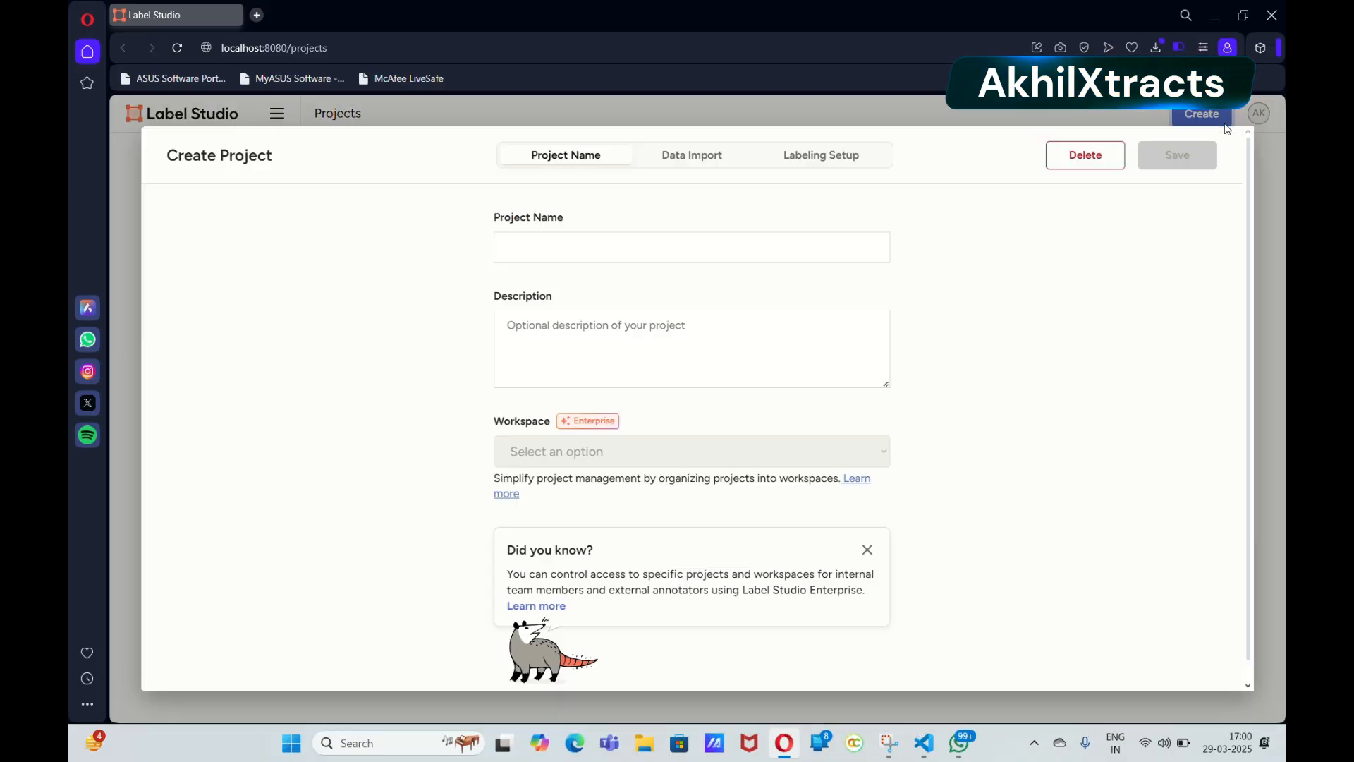
{"action": "left_click", "coordinate": [629, 243]}
{"action": "left_click", "coordinate": [647, 309]}
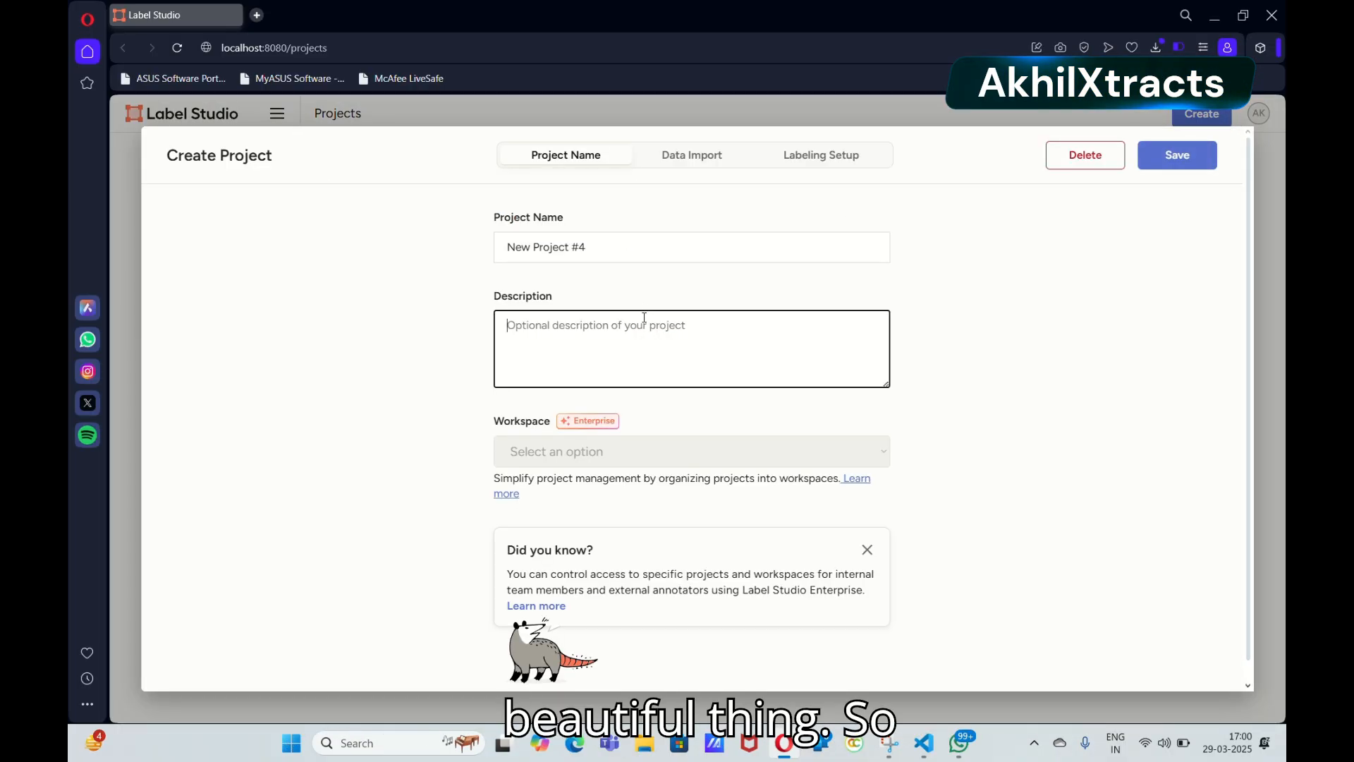
{"action": "type", "text": "xyz"}
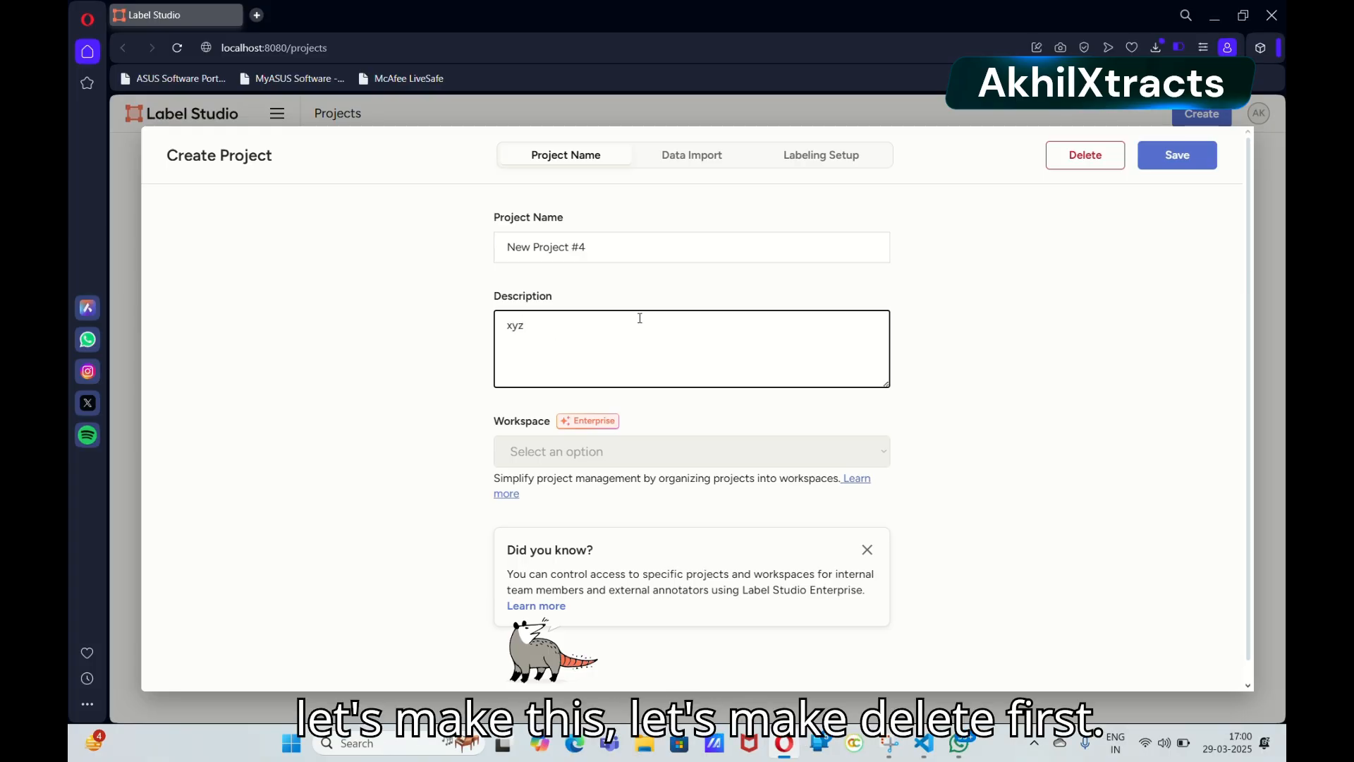
- Upload the pen image named download from the Gallery folder as the new project's data
{"action": "left_click", "coordinate": [691, 154]}
{"action": "left_click", "coordinate": [584, 218]}
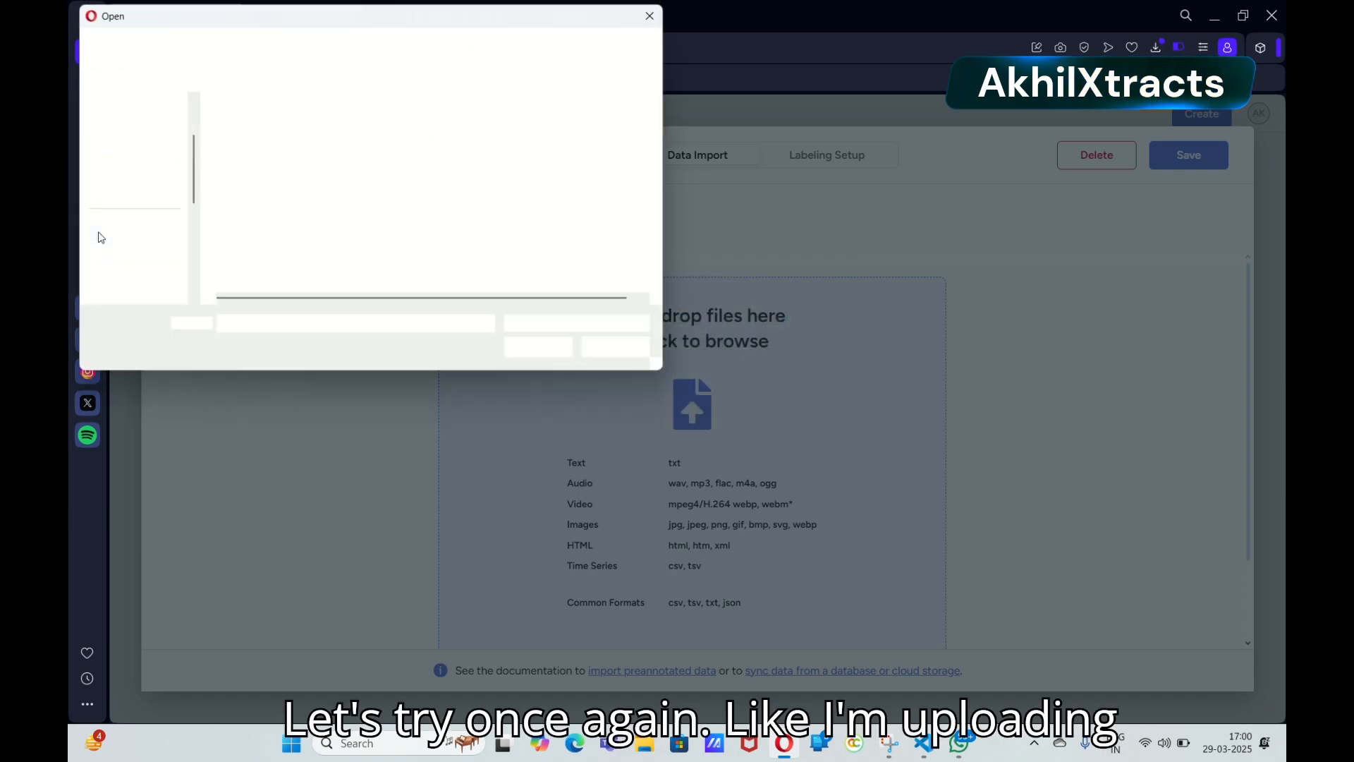
{"action": "scroll", "coordinate": [113, 240], "scroll_direction": "down", "scroll_amount": 2}
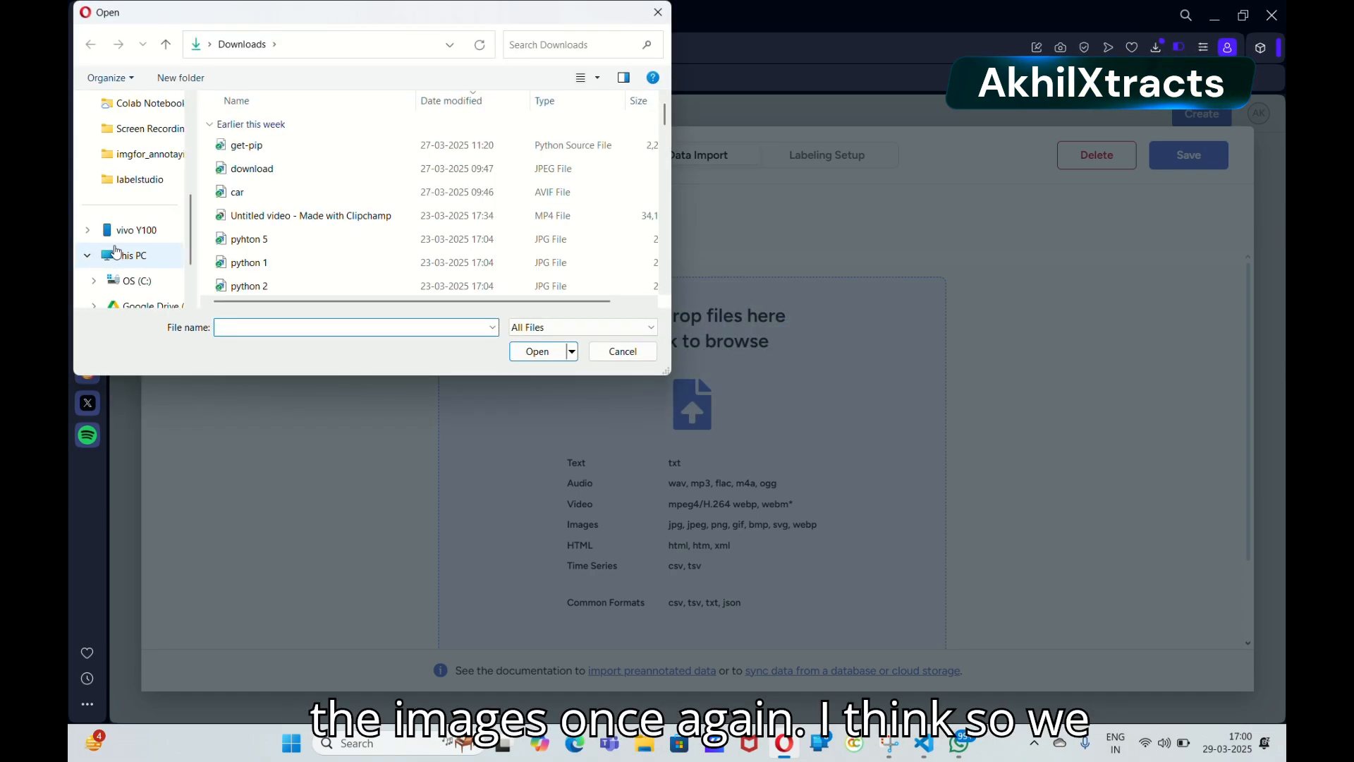
{"action": "scroll", "coordinate": [117, 252], "scroll_direction": "up", "scroll_amount": 5}
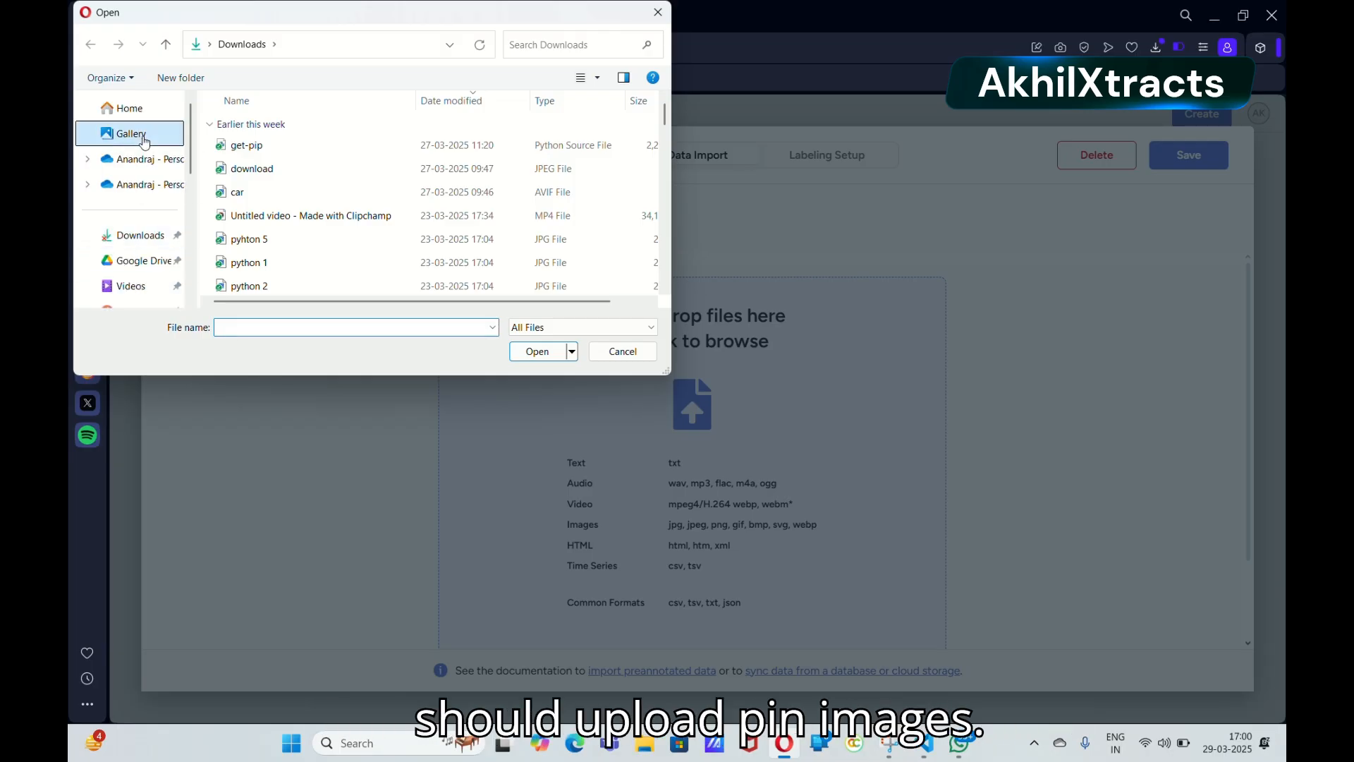
{"action": "left_click", "coordinate": [144, 141]}
{"action": "left_click", "coordinate": [284, 142]}
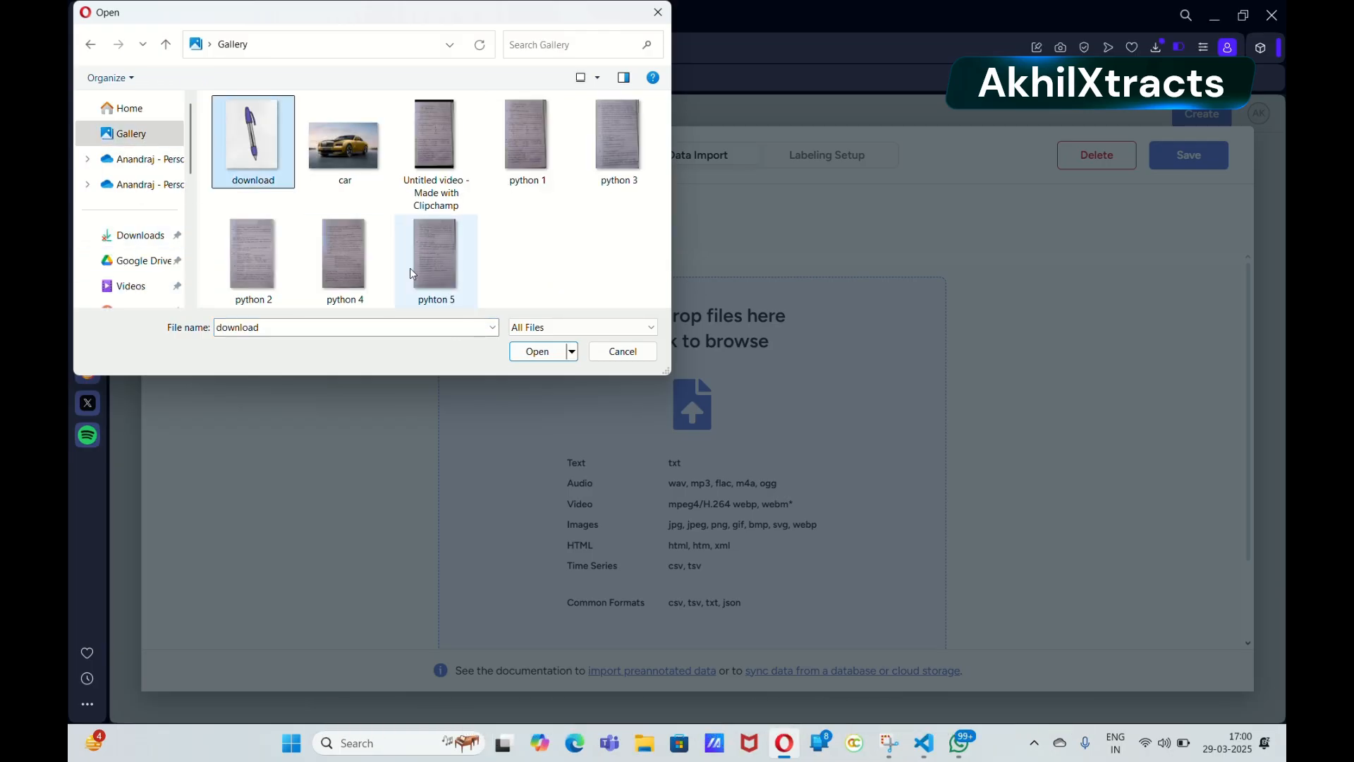
{"action": "left_click", "coordinate": [525, 348]}
- Review the custom template and the labeling template categories, and apply Semantic Segmentation with Polygons from Computer Vision
{"action": "left_click", "coordinate": [817, 158]}
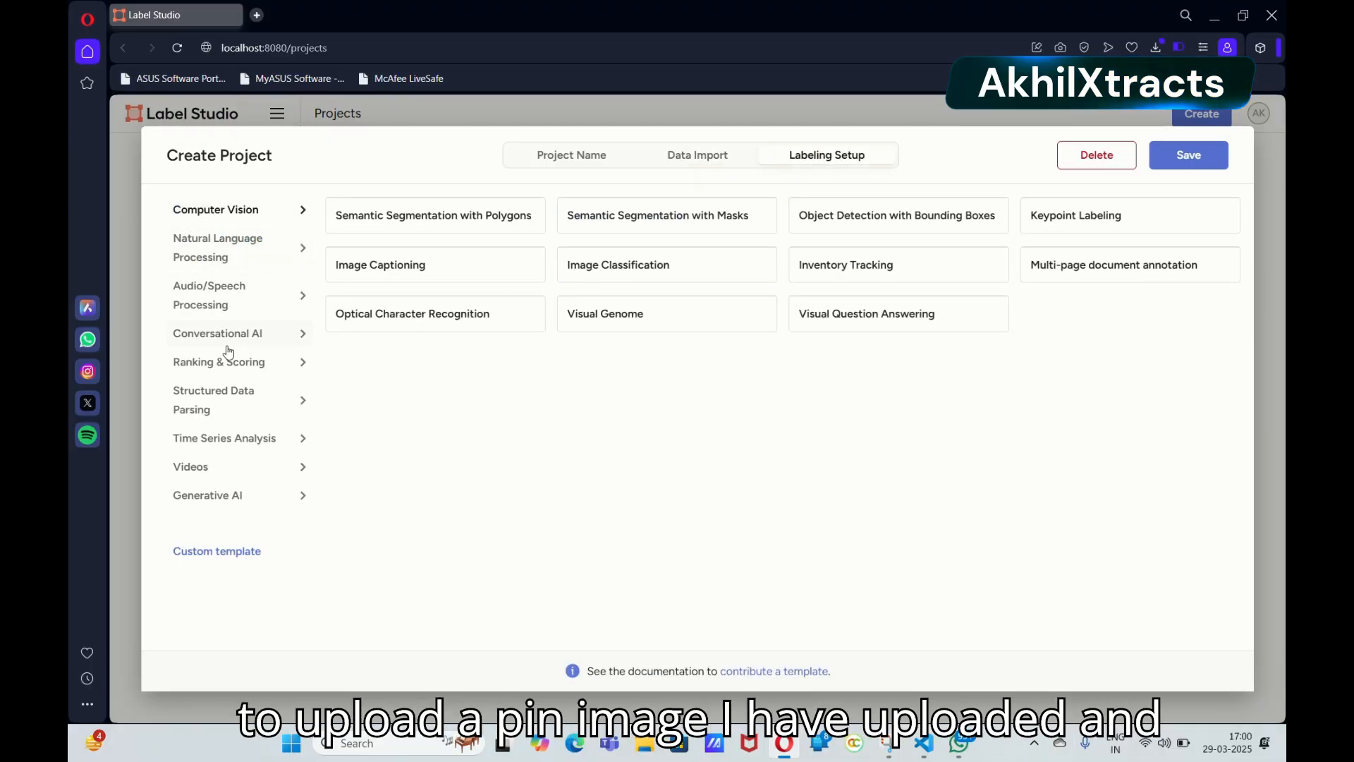
{"action": "left_click", "coordinate": [225, 553]}
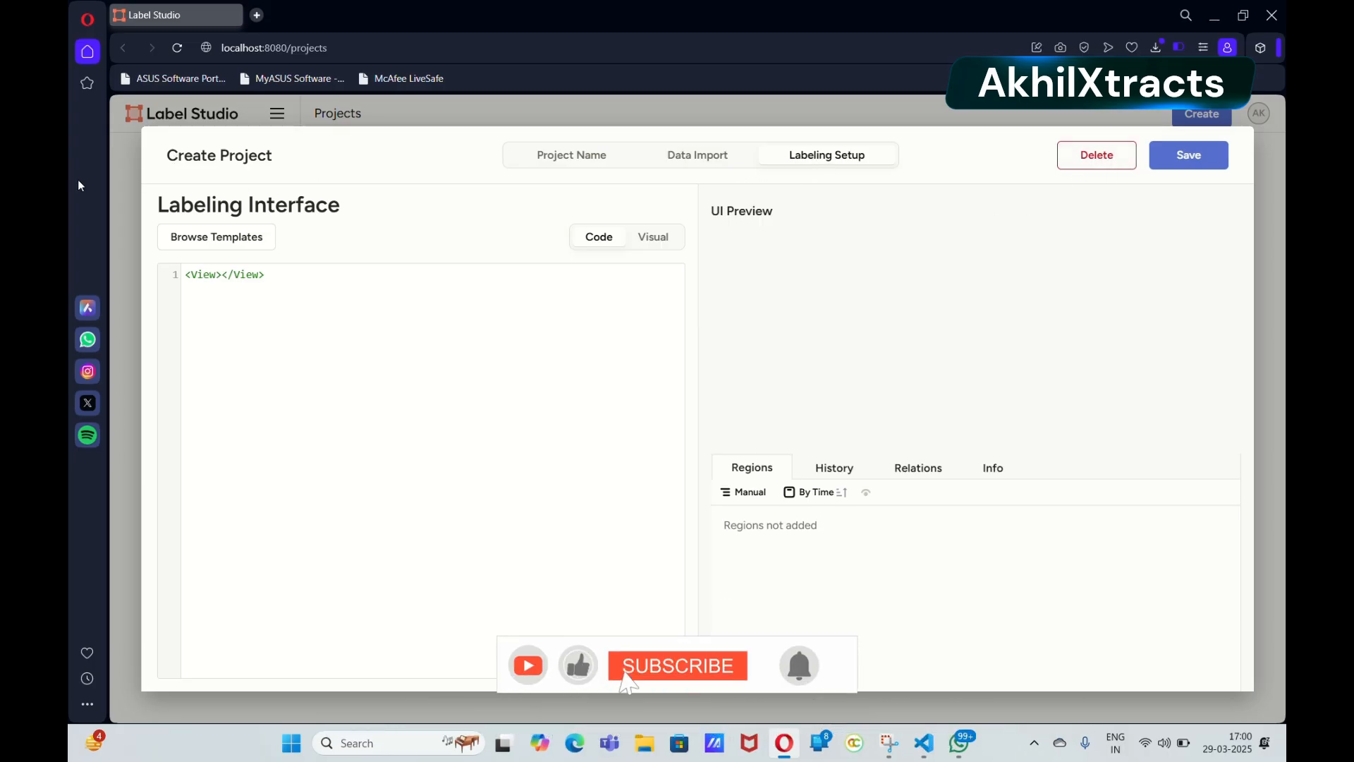
{"action": "left_click", "coordinate": [243, 238]}
{"action": "left_click", "coordinate": [234, 236]}
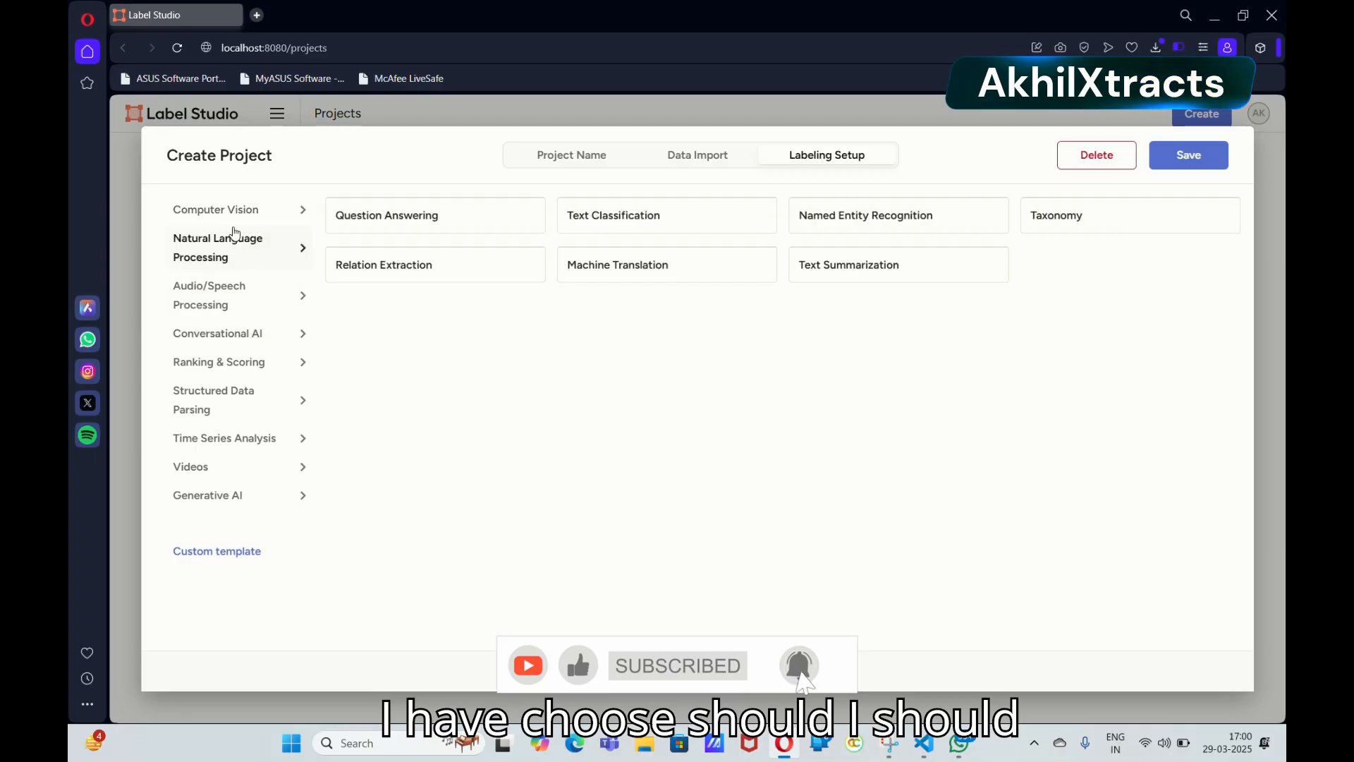
{"action": "left_click", "coordinate": [251, 302]}
{"action": "left_click", "coordinate": [311, 335]}
{"action": "left_click", "coordinate": [232, 369]}
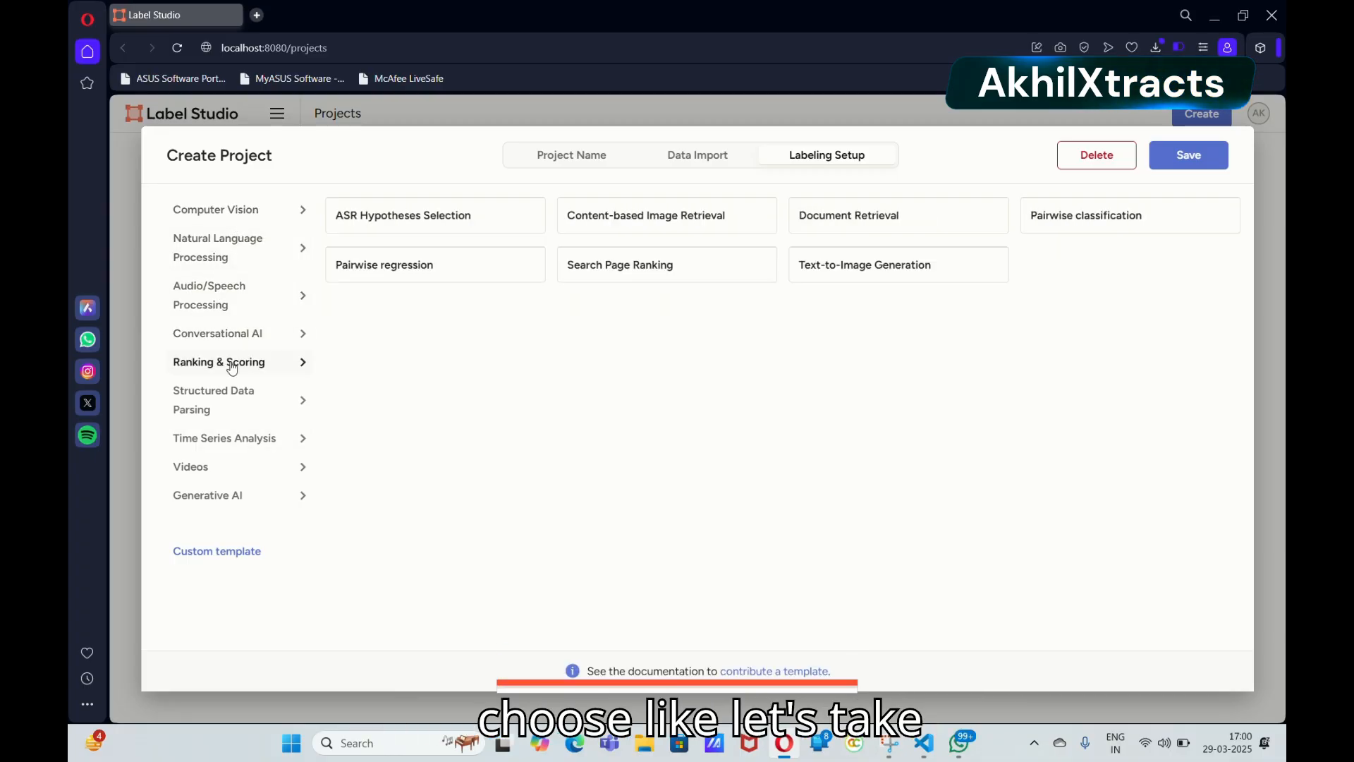
{"action": "left_click", "coordinate": [250, 215]}
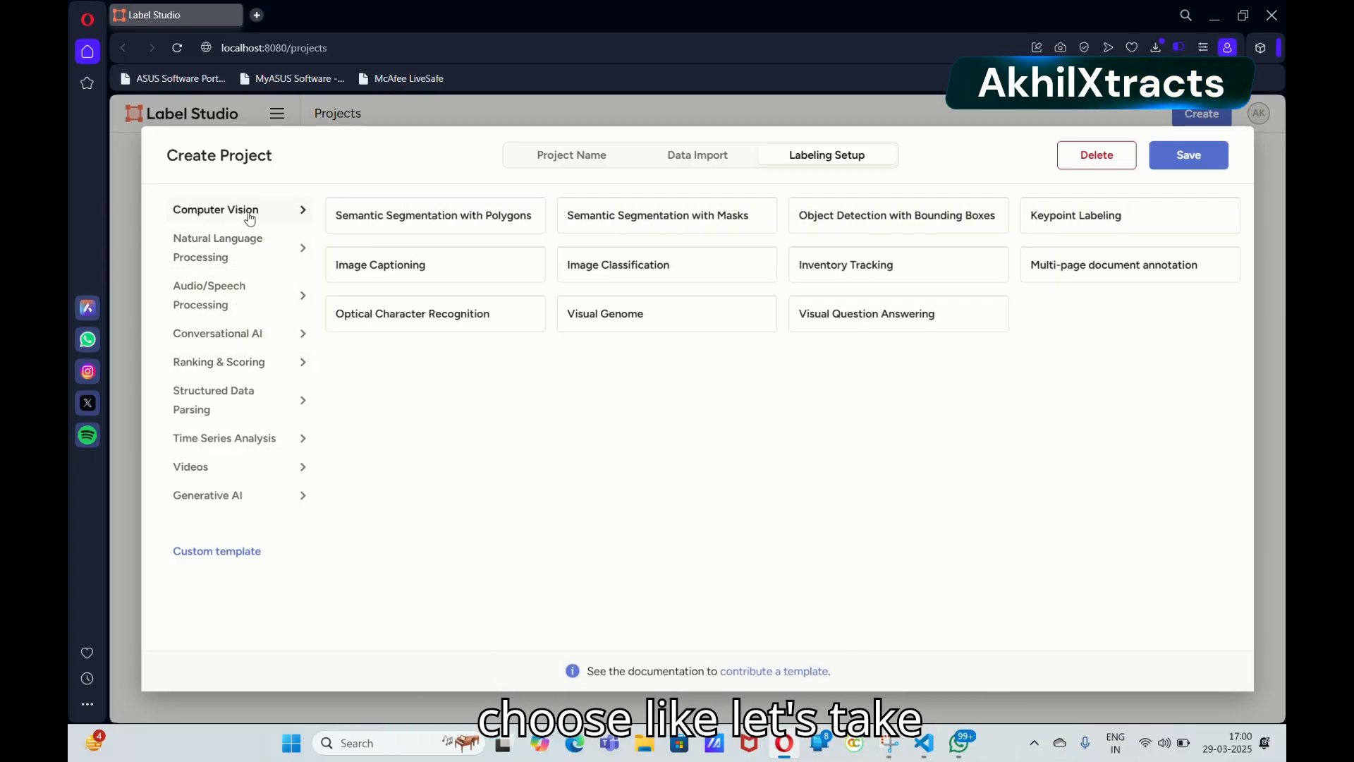
{"action": "left_click", "coordinate": [405, 221]}
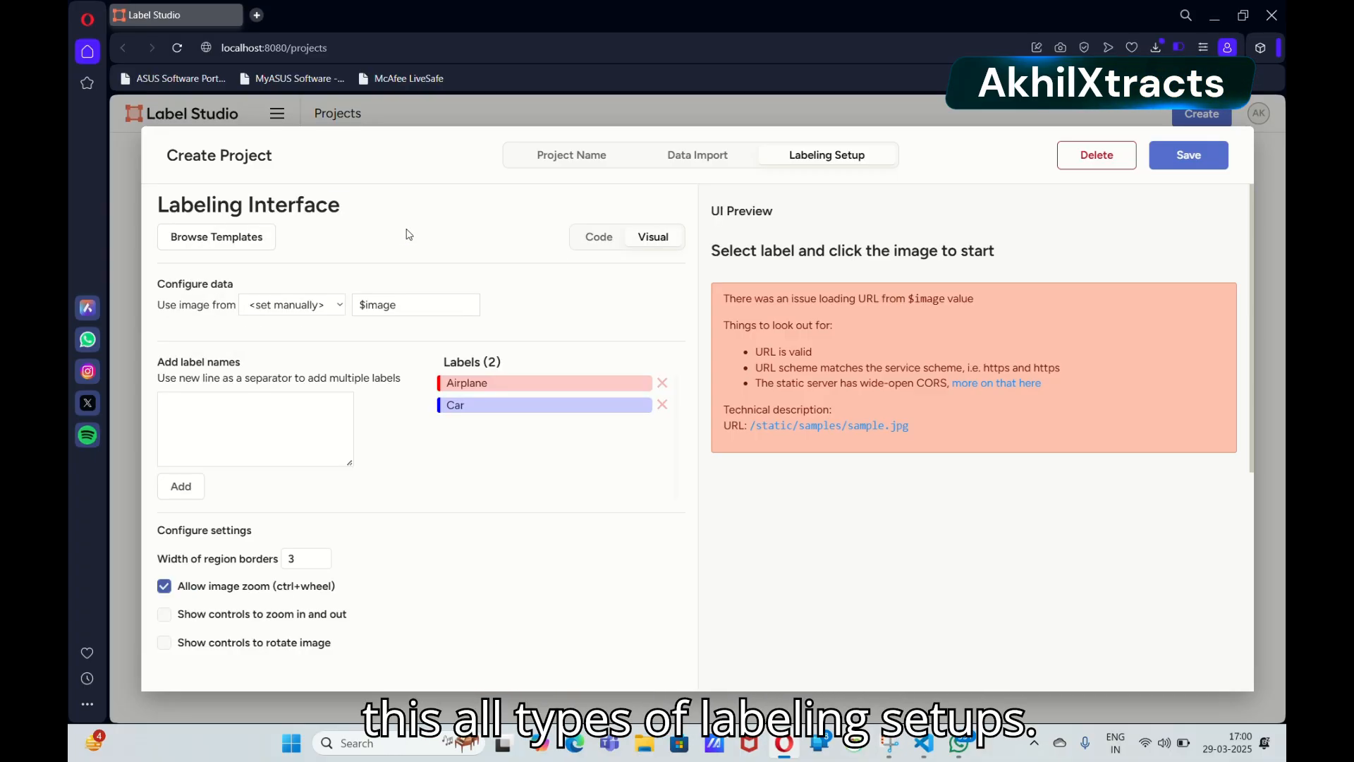
- Delete the draft project and open the pen image task in the existing New Project #3 for labeling
{"action": "left_click", "coordinate": [1098, 154]}
{"action": "left_click", "coordinate": [163, 259]}
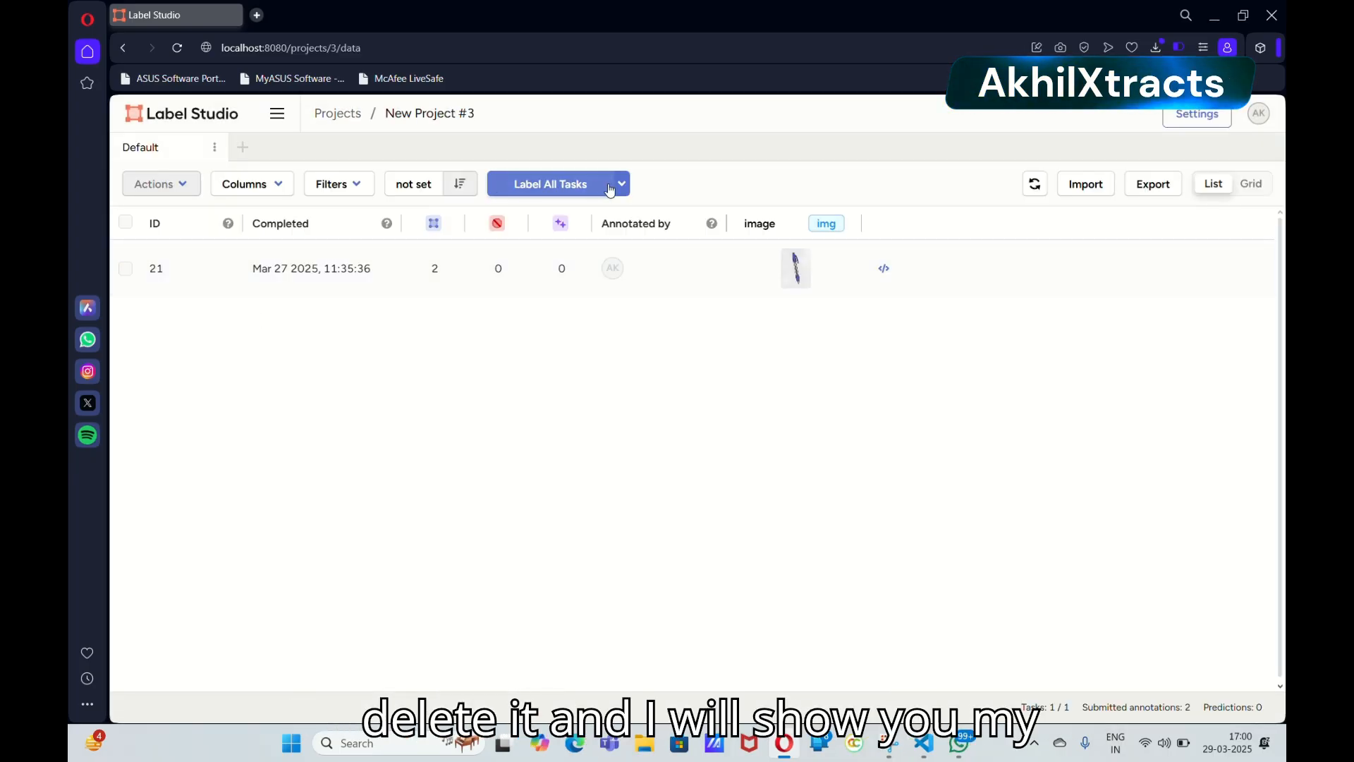
{"action": "left_click", "coordinate": [630, 185]}
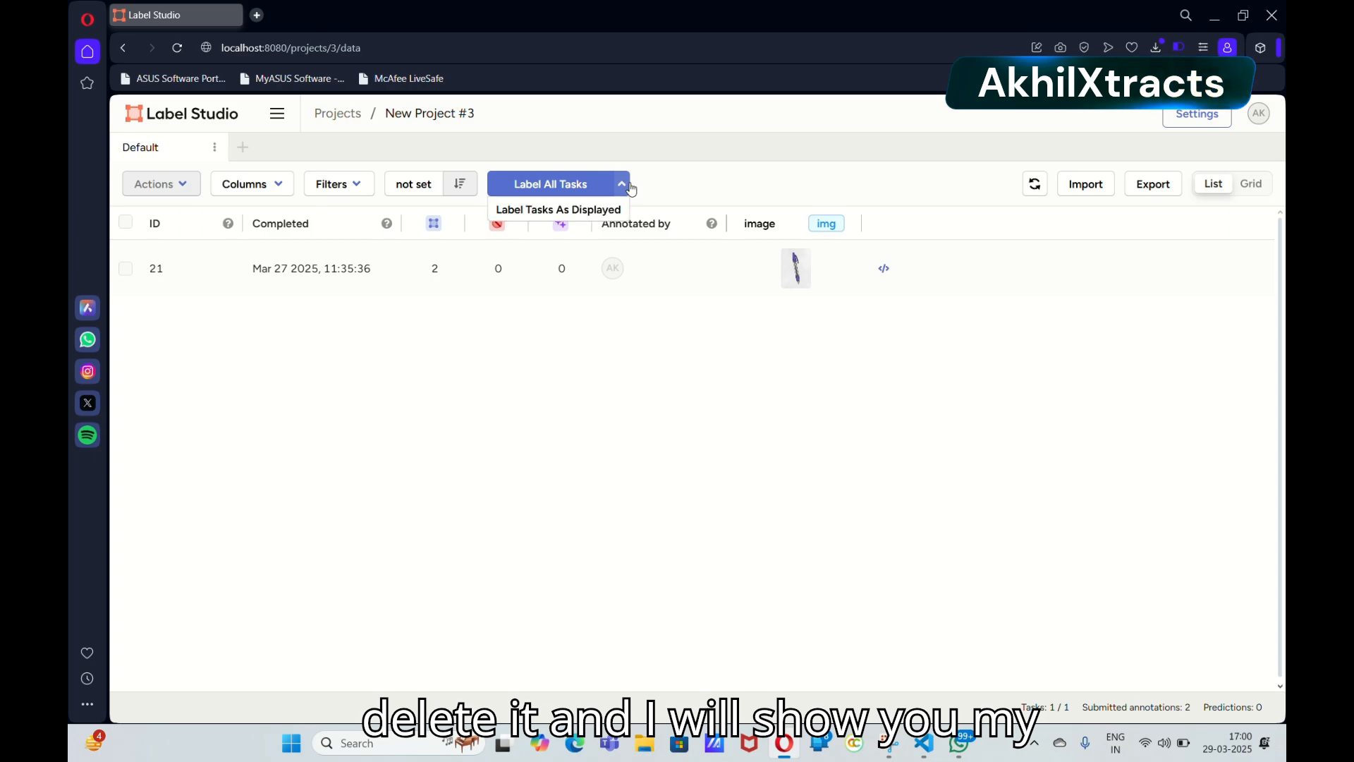
{"action": "left_click", "coordinate": [776, 267]}
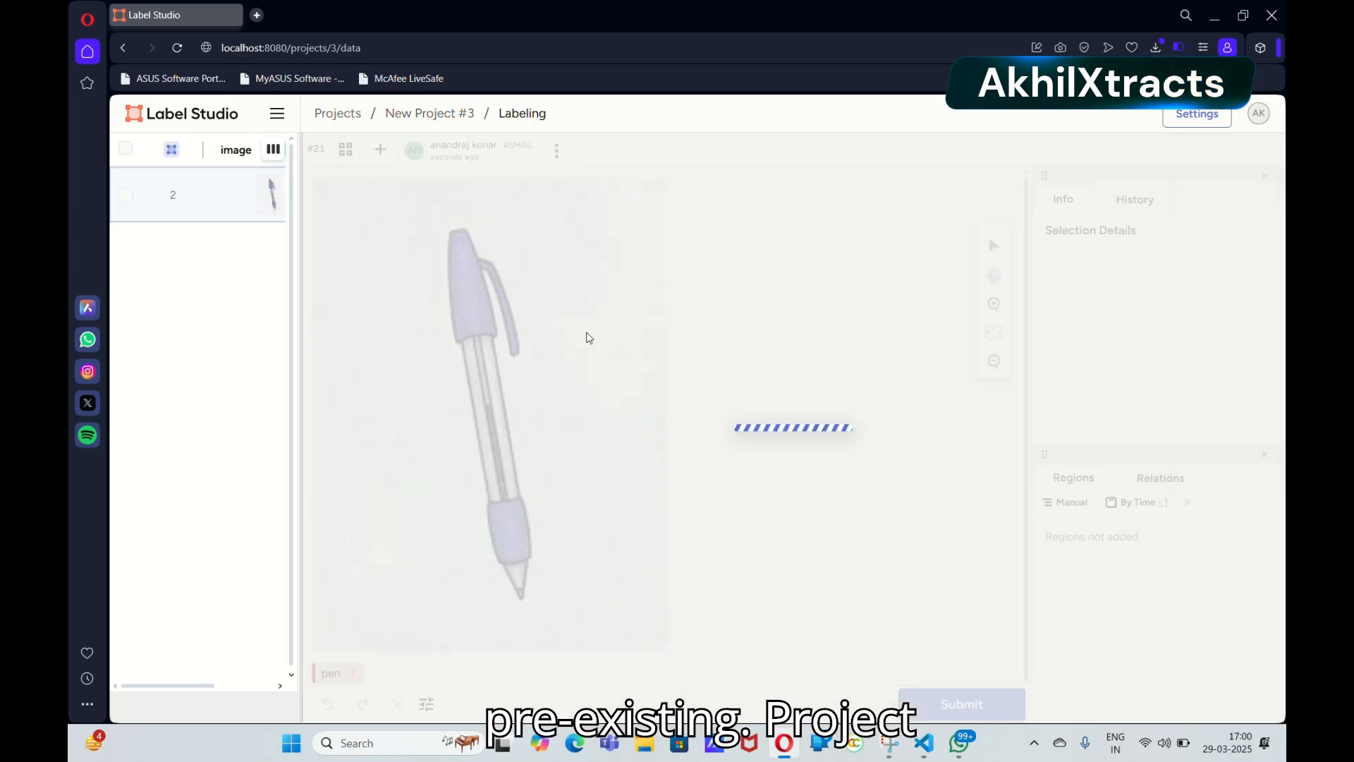
- Compare annotations #22 and #21 on the pen image, nudging the unlabeled bounding box of #22 slightly, and inspect its regions
{"action": "scroll", "coordinate": [437, 356], "scroll_direction": "down", "scroll_amount": 1}
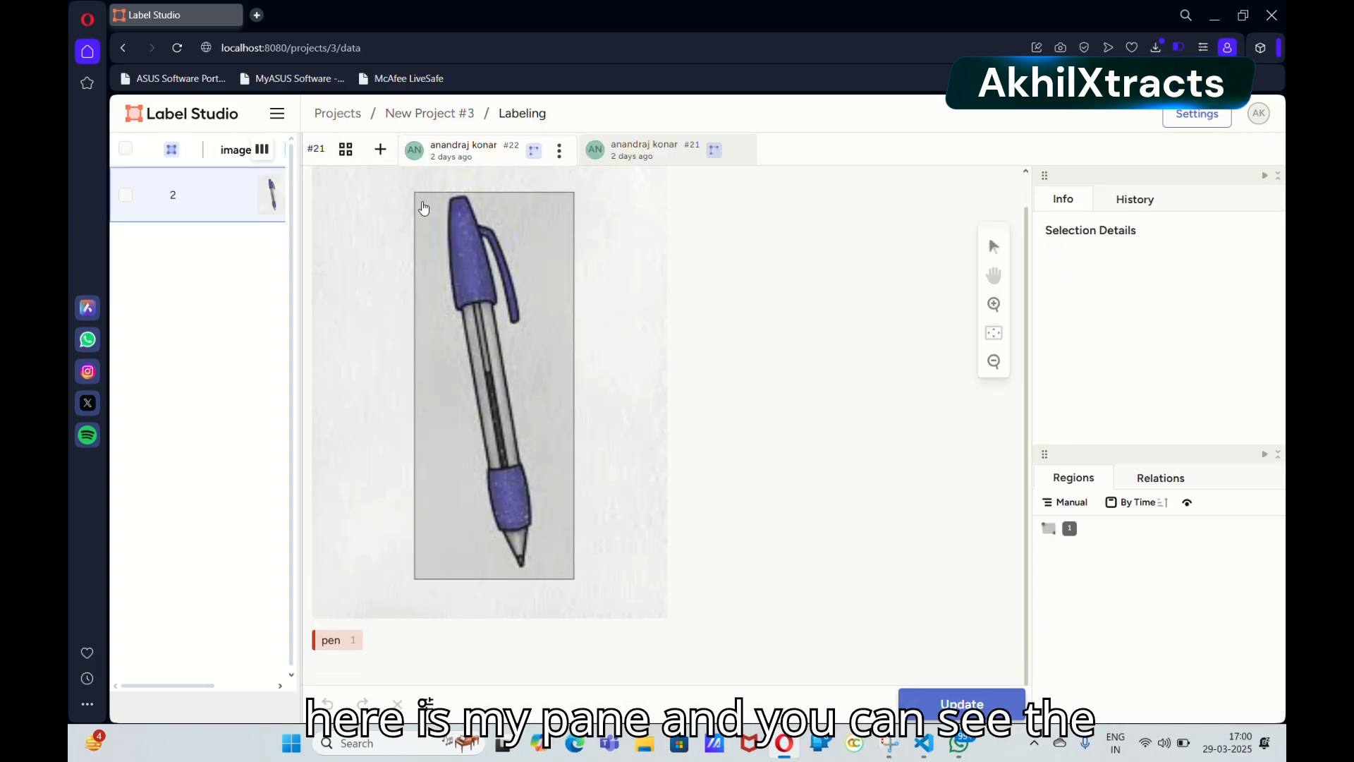
{"action": "mouse_move", "coordinate": [424, 208]}
{"action": "left_mouse_down"}
{"action": "mouse_move", "coordinate": [399, 266]}
{"action": "mouse_move", "coordinate": [429, 208]}
{"action": "left_mouse_up"}
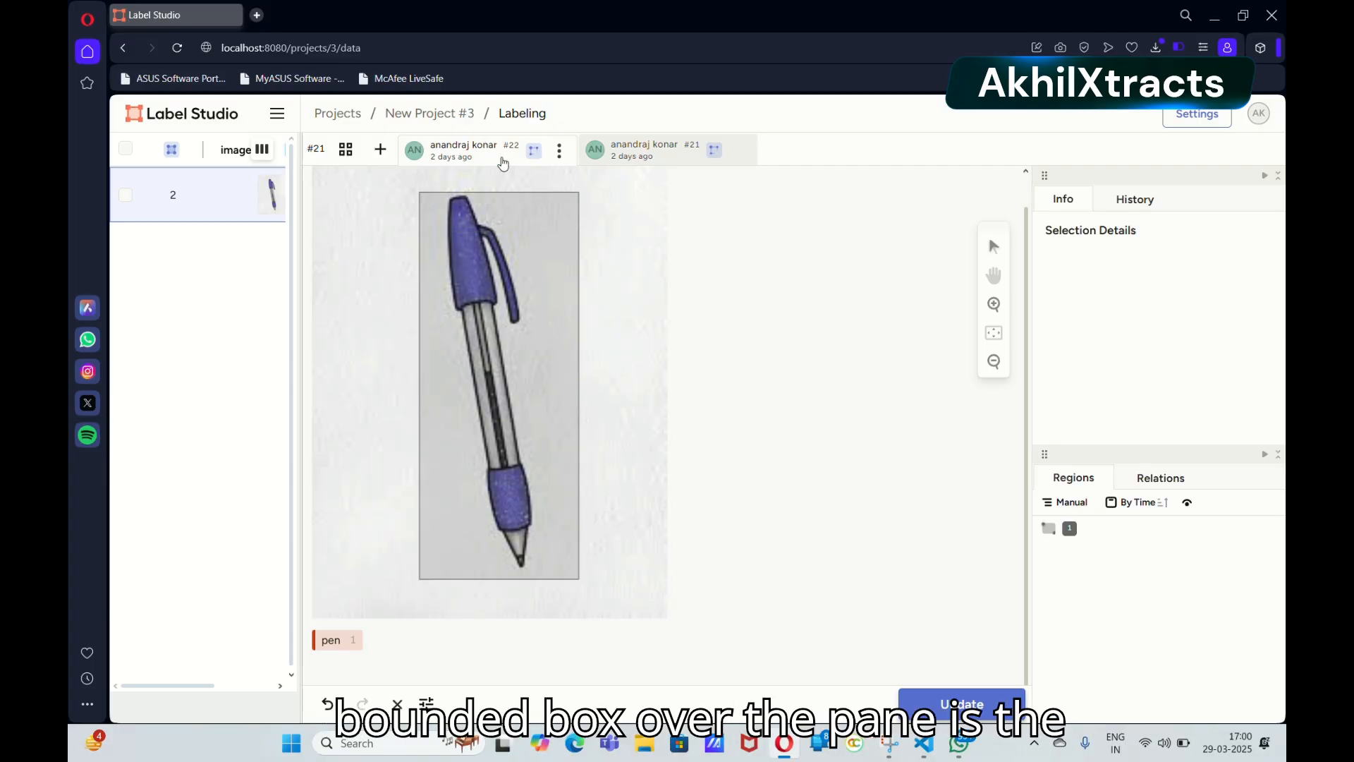
{"action": "left_click", "coordinate": [644, 159]}
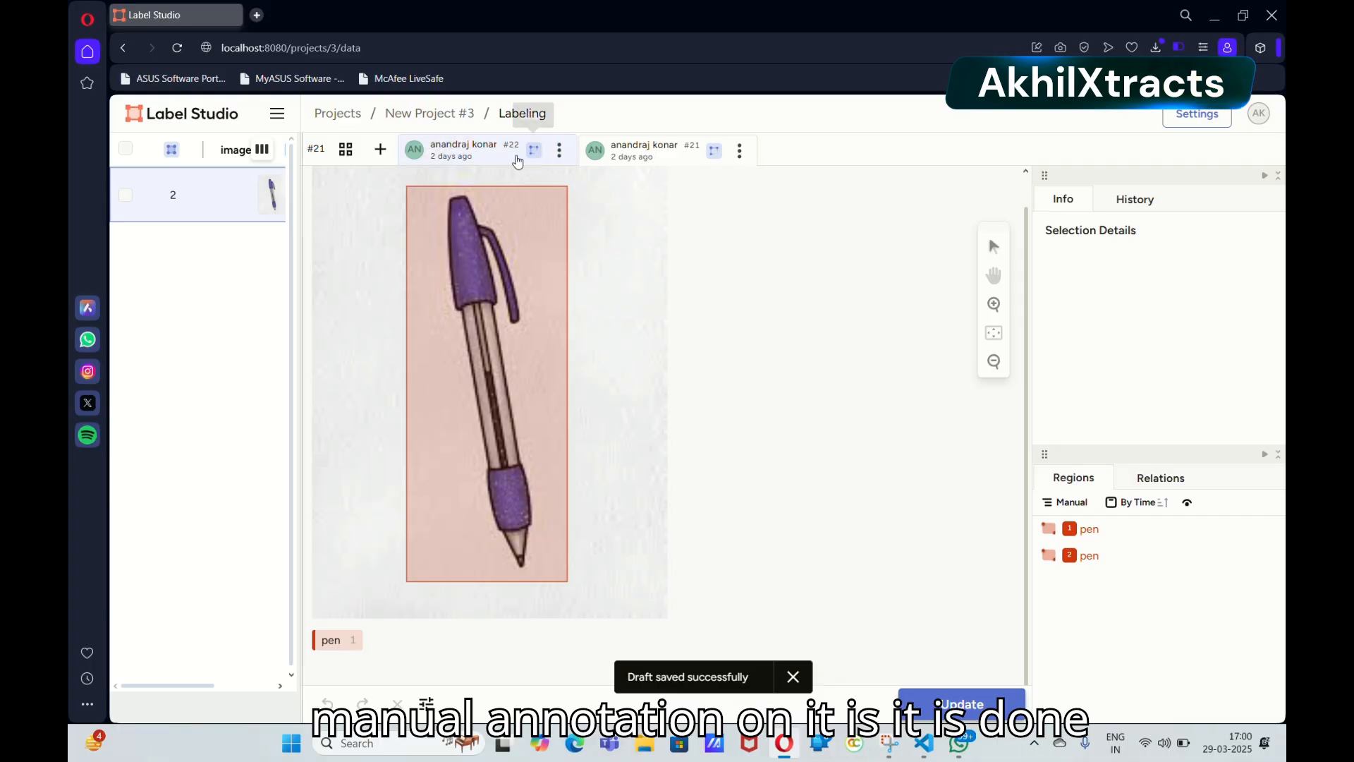
{"action": "left_click", "coordinate": [518, 161]}
{"action": "mouse_move", "coordinate": [486, 334]}
{"action": "left_mouse_down"}
{"action": "mouse_move", "coordinate": [443, 332]}
{"action": "mouse_move", "coordinate": [478, 336]}
{"action": "left_mouse_up"}
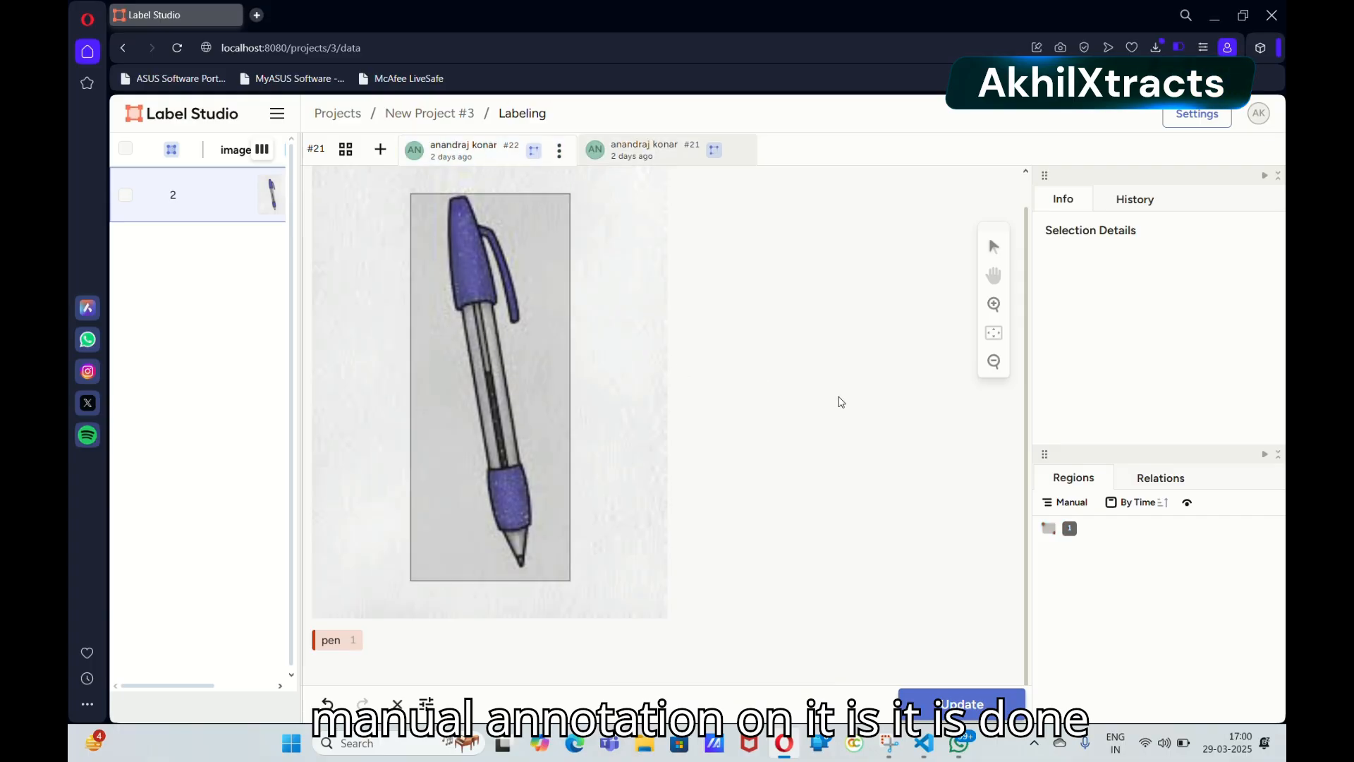
{"action": "scroll", "coordinate": [887, 409], "scroll_direction": "up", "scroll_amount": 1}
{"action": "scroll", "coordinate": [887, 409], "scroll_direction": "down", "scroll_amount": 1}
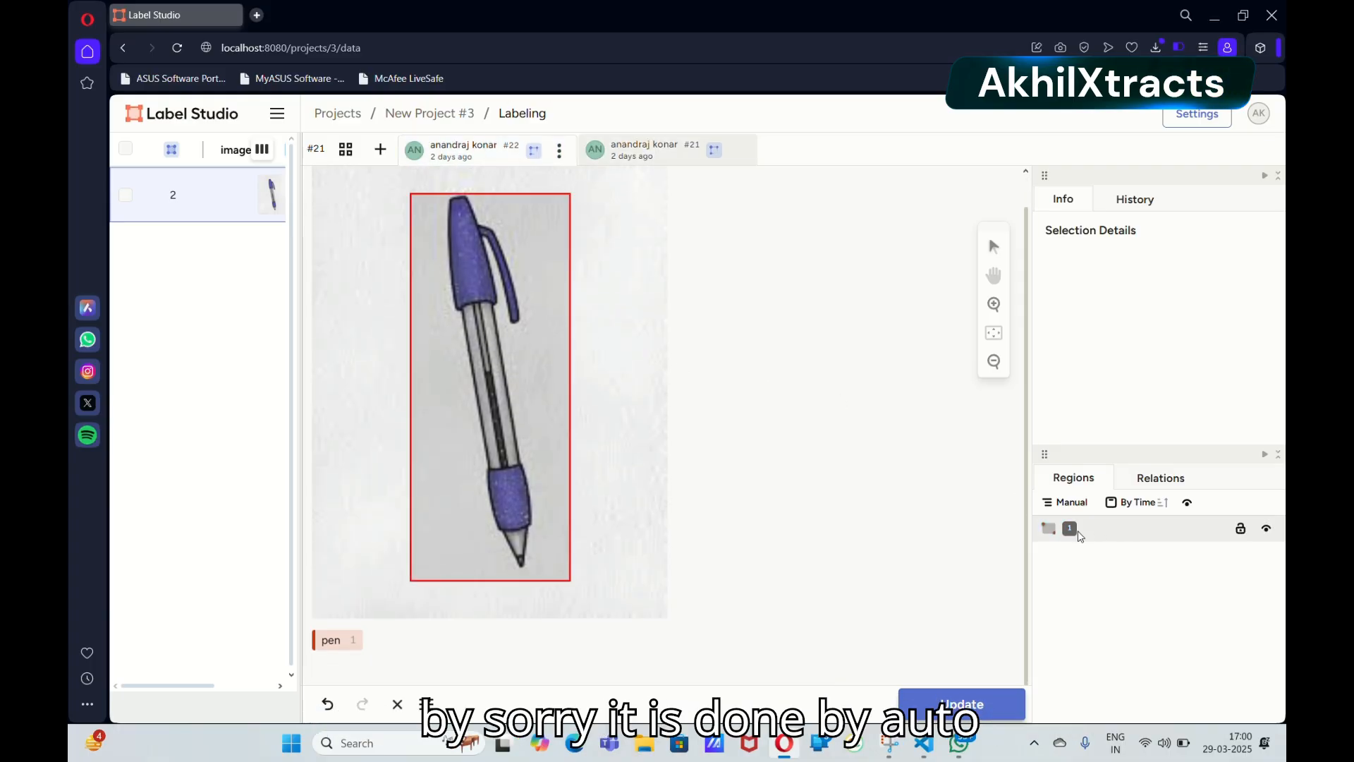
{"action": "left_click", "coordinate": [1066, 502]}
{"action": "left_click", "coordinate": [849, 378]}
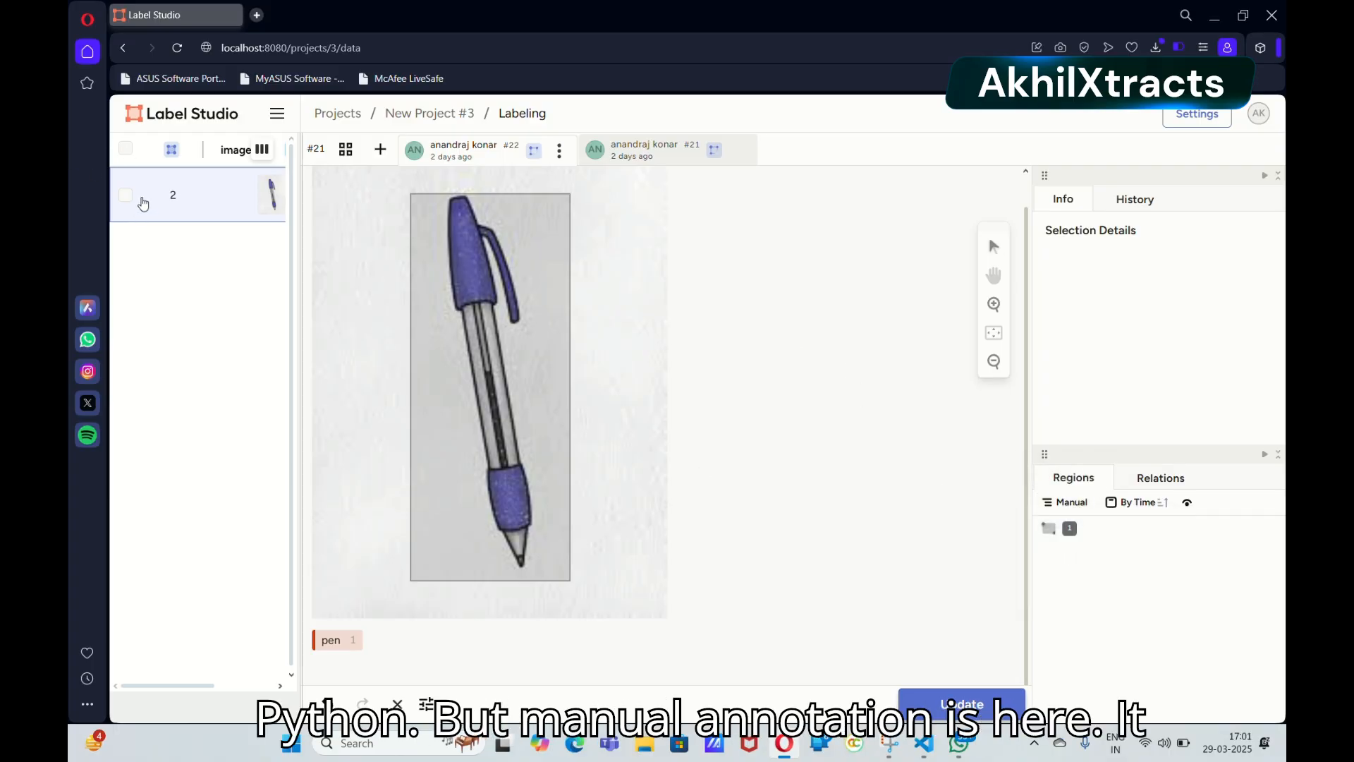
- Return to the project's task list, refresh it and export the annotations in CSV format
{"action": "left_click", "coordinate": [143, 204]}
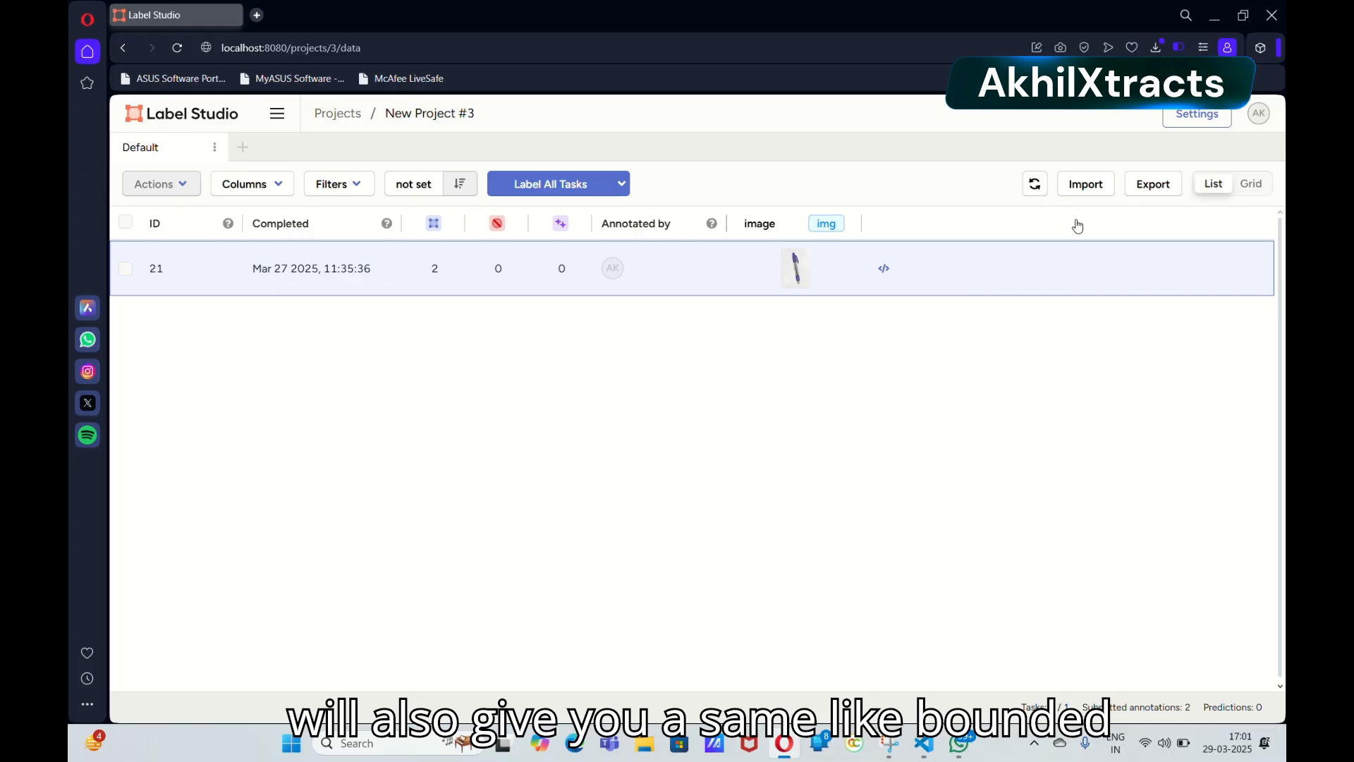
{"action": "left_click", "coordinate": [1043, 192]}
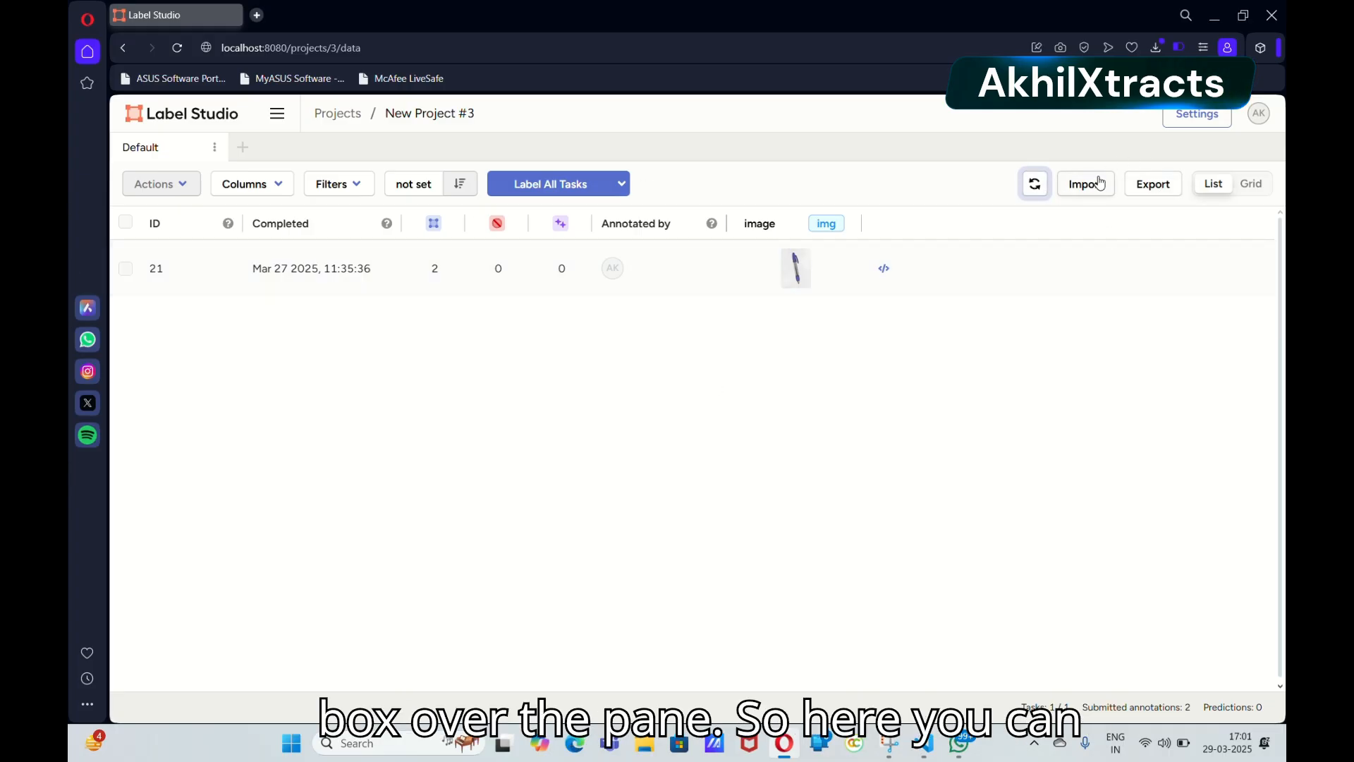
{"action": "left_click", "coordinate": [1140, 187]}
{"action": "scroll", "coordinate": [493, 303], "scroll_direction": "down", "scroll_amount": 5}
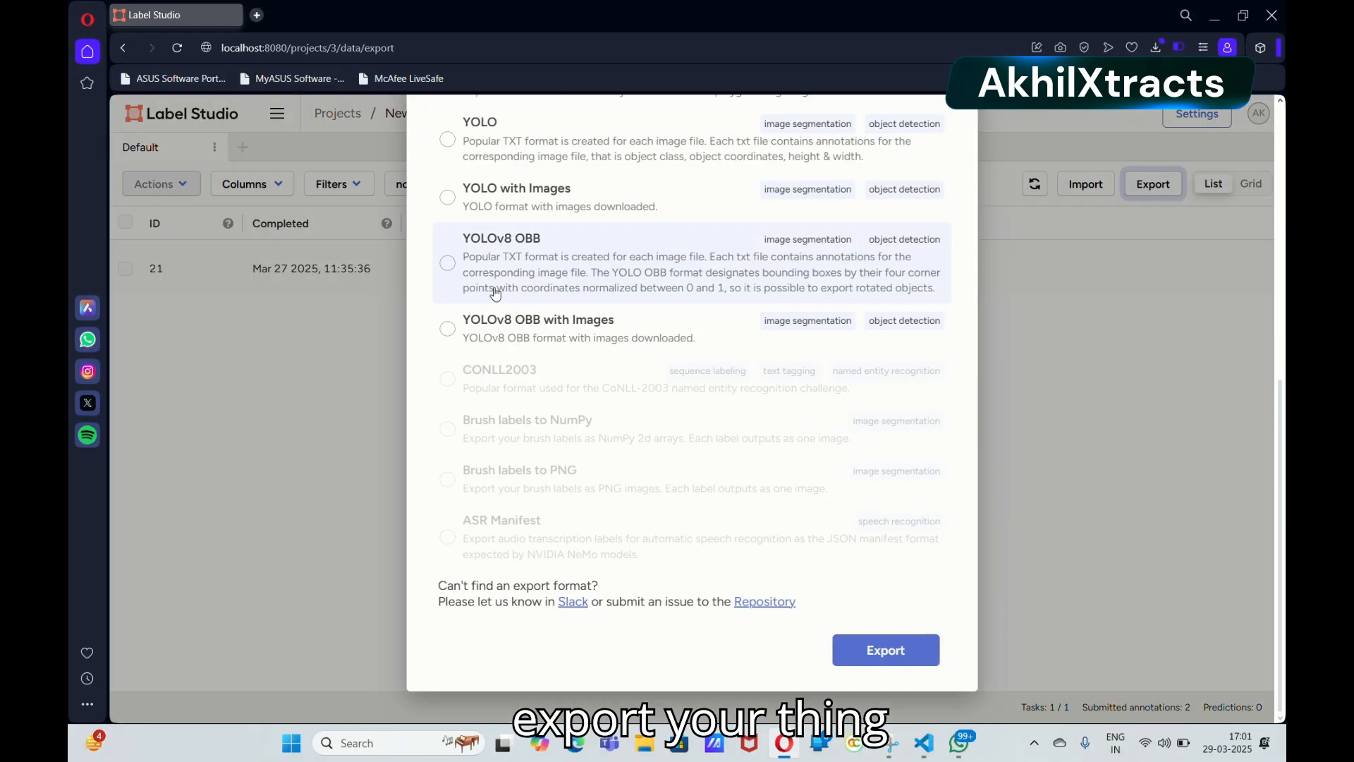
{"action": "scroll", "coordinate": [492, 332], "scroll_direction": "up", "scroll_amount": 5}
{"action": "left_click", "coordinate": [449, 364]}
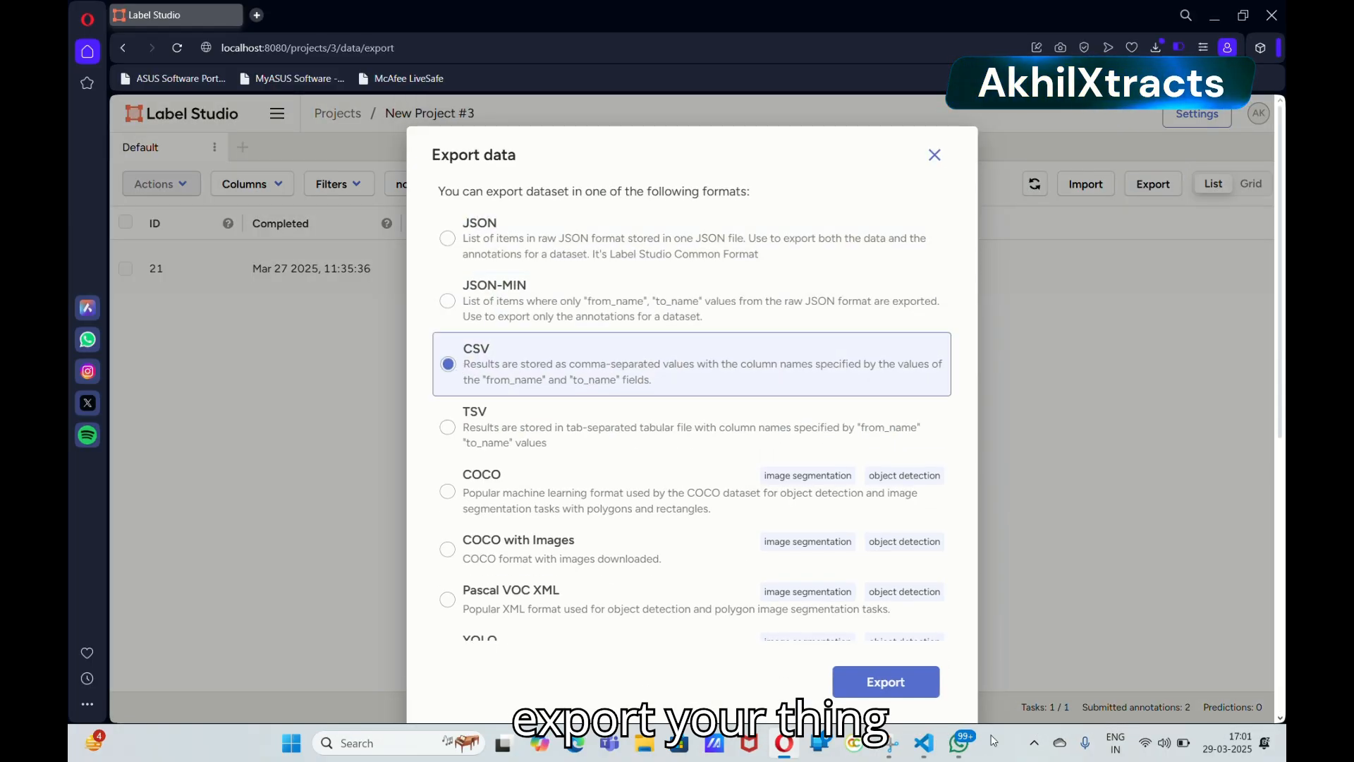
{"action": "left_click", "coordinate": [886, 670]}
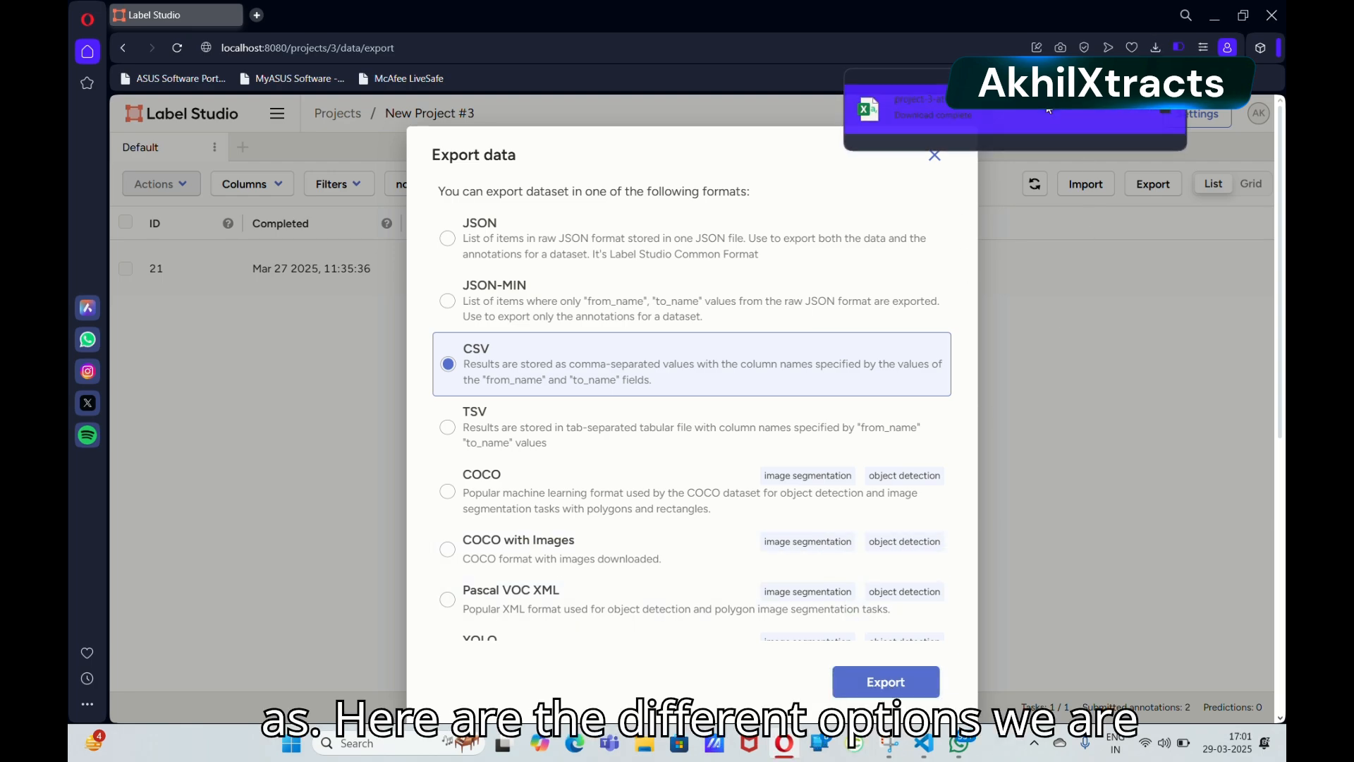
- Open the exported CSV file in Excel and examine the annotation rows with their id, image and label columns
{"action": "left_click", "coordinate": [1050, 109]}
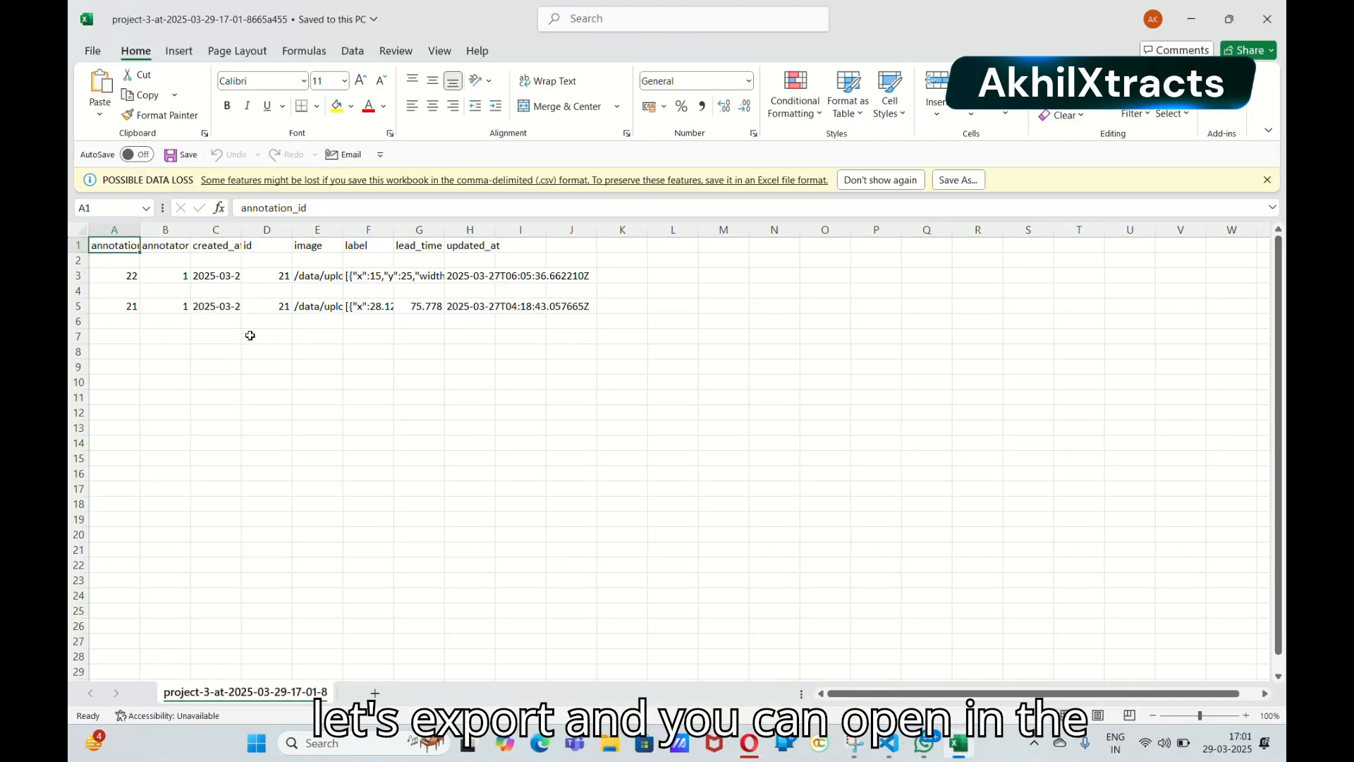
{"action": "left_click_drag", "start_coordinate": [706, 318], "coordinate": [106, 257]}
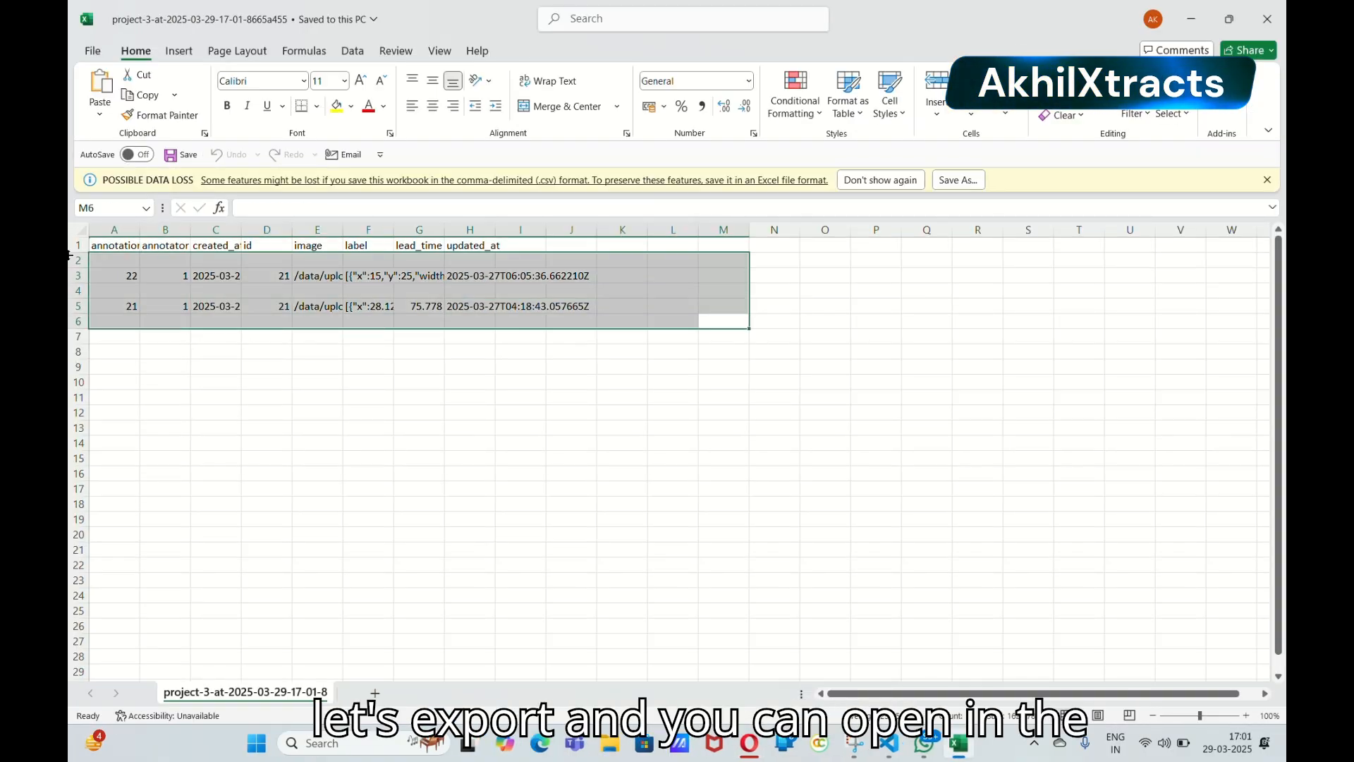
{"action": "left_click", "coordinate": [243, 367]}
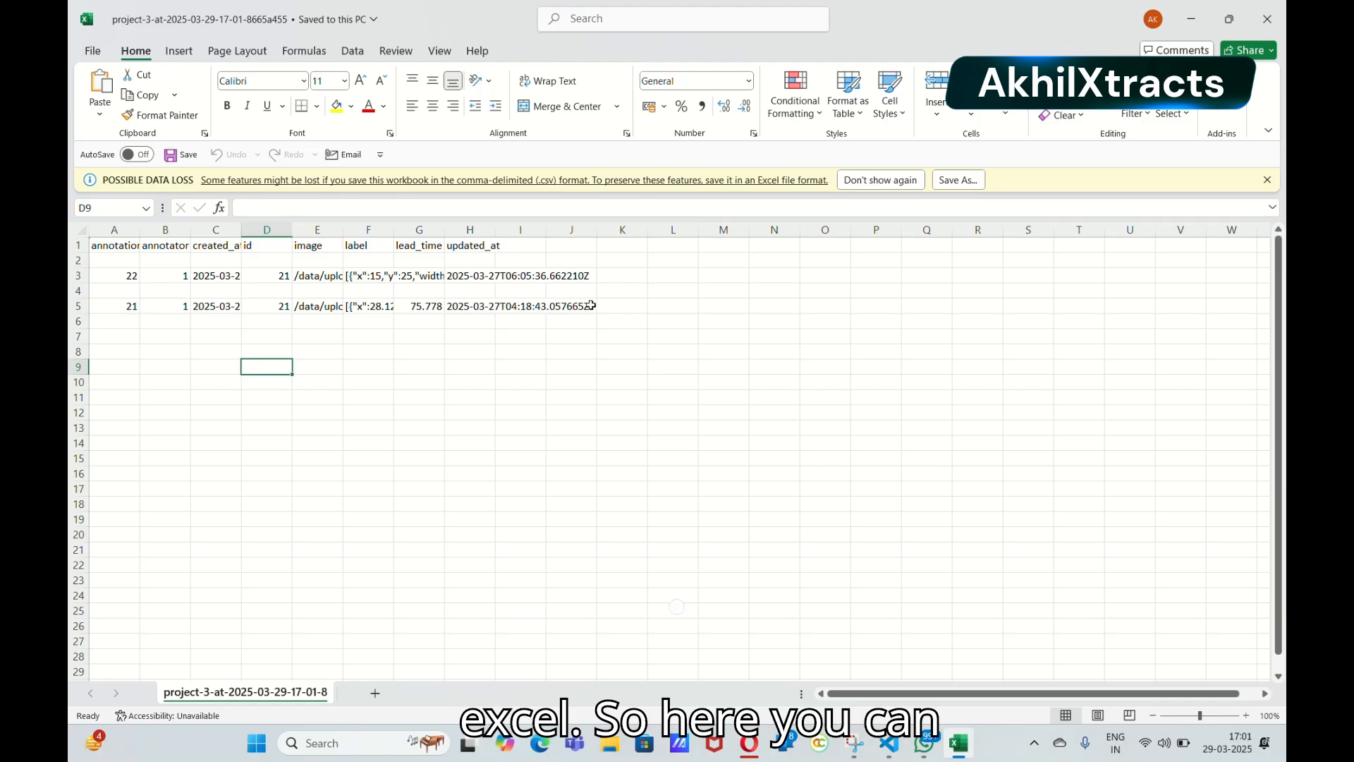
{"action": "left_click_drag", "start_coordinate": [633, 314], "coordinate": [148, 260]}
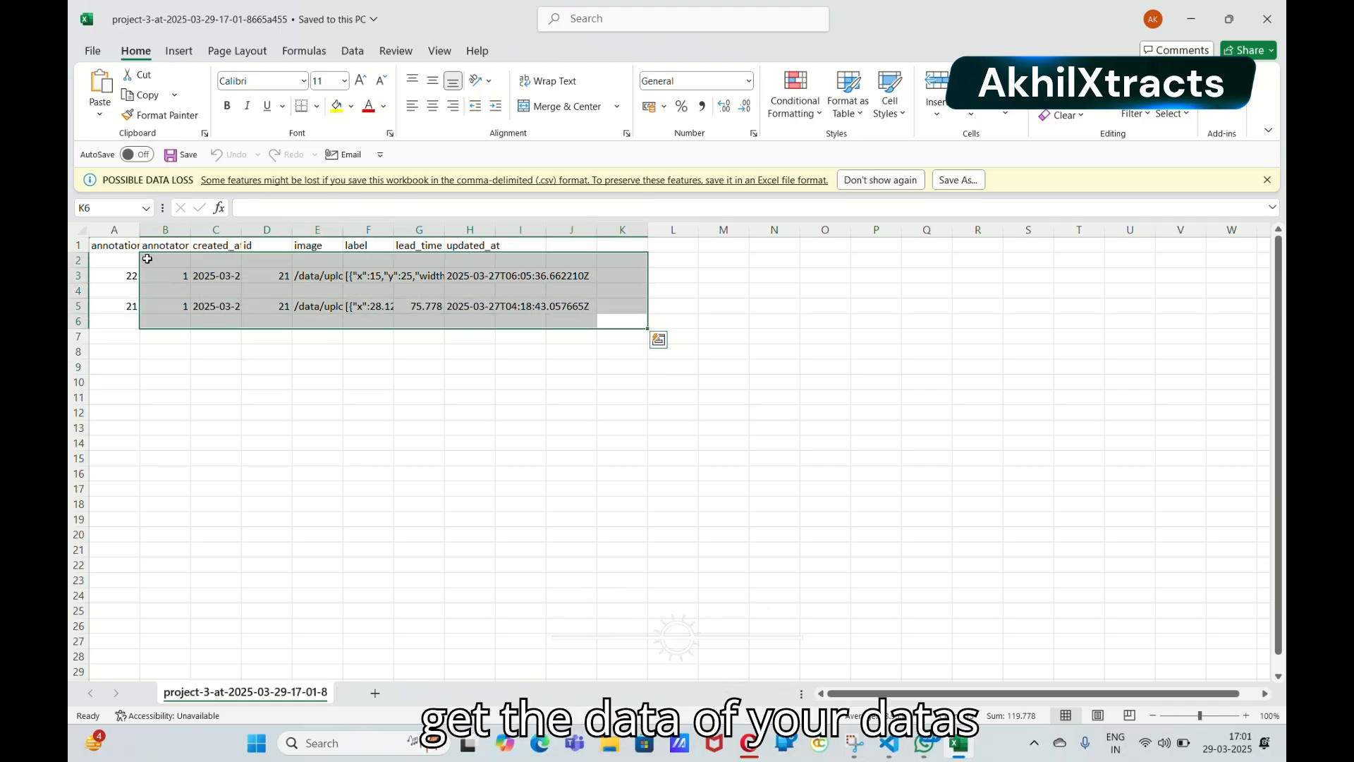
{"action": "left_click", "coordinate": [367, 351]}
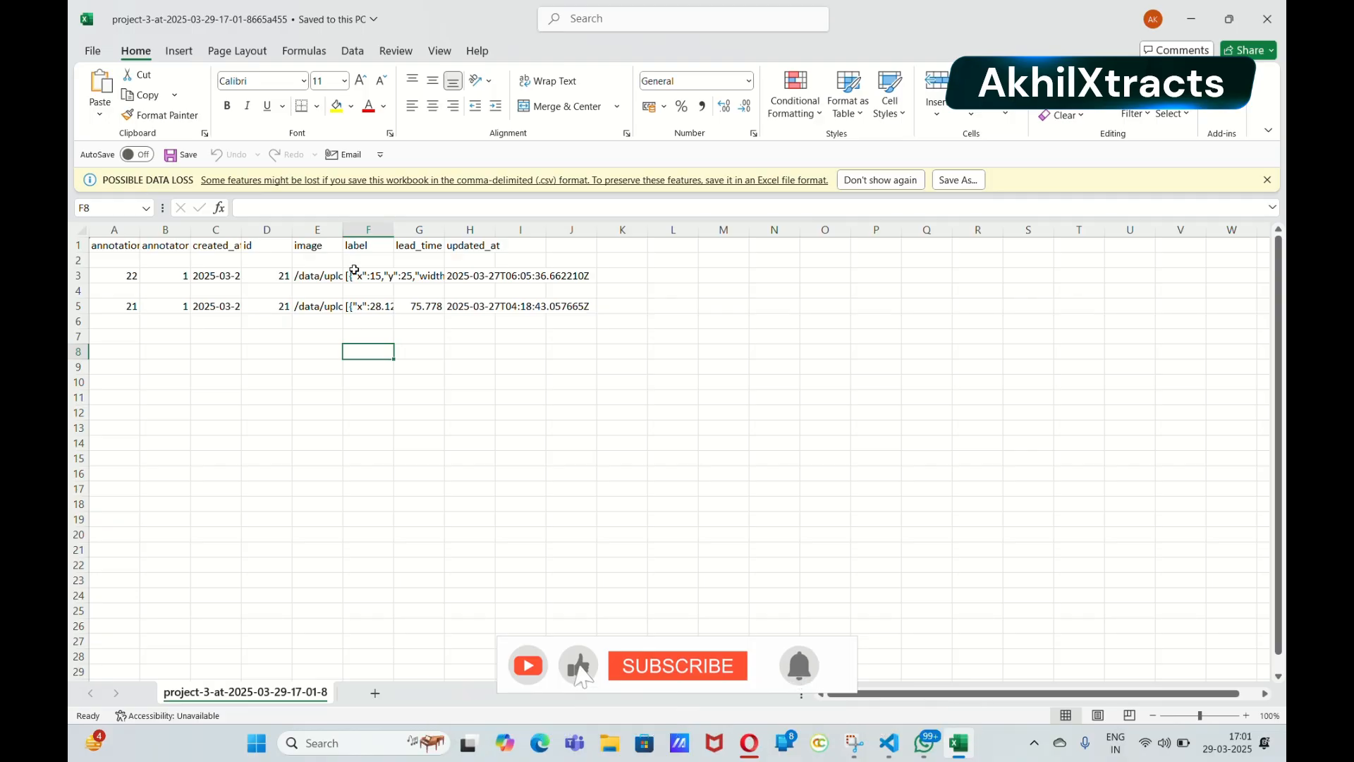
{"action": "left_click_drag", "start_coordinate": [268, 275], "coordinate": [339, 315]}
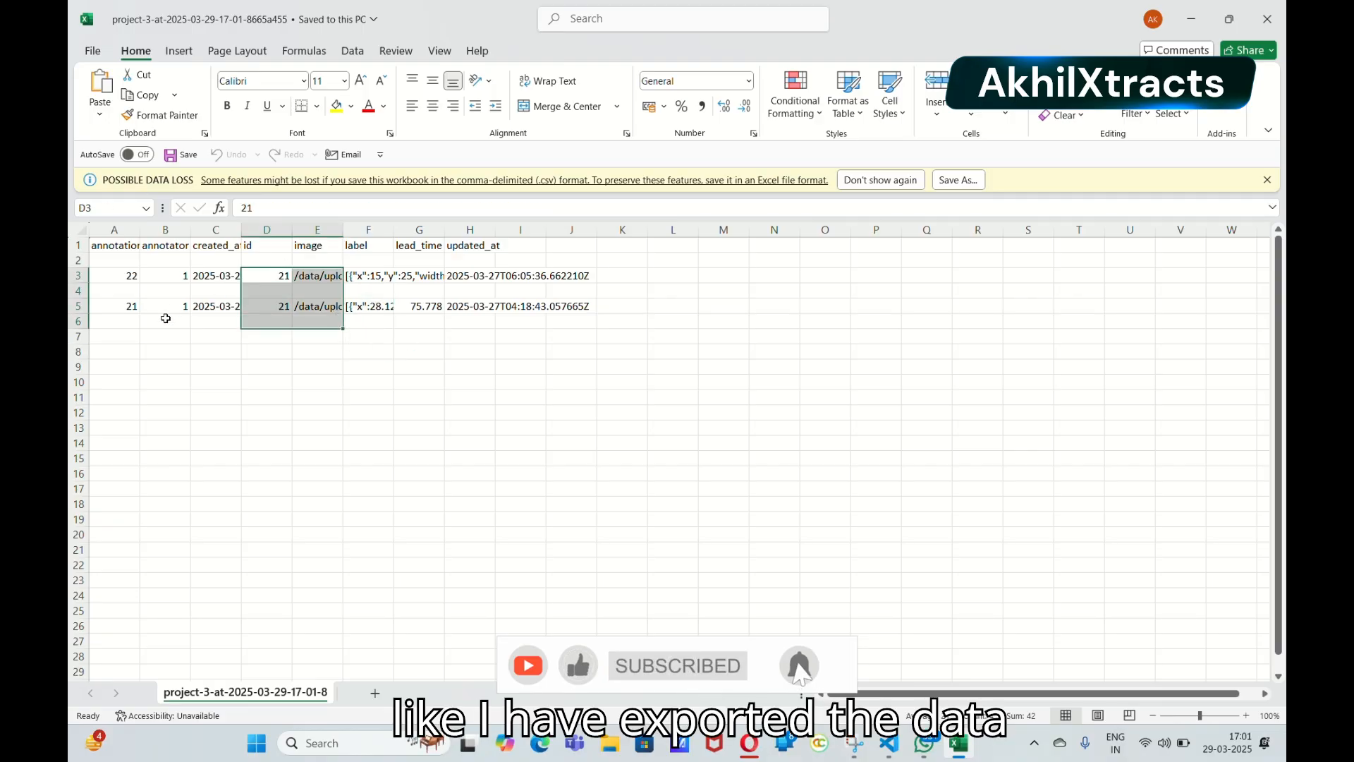
{"action": "left_click", "coordinate": [164, 350]}
{"action": "left_click", "coordinate": [120, 258]}
{"action": "left_click_drag", "start_coordinate": [132, 304], "coordinate": [129, 321]}
{"action": "left_click", "coordinate": [357, 340]}
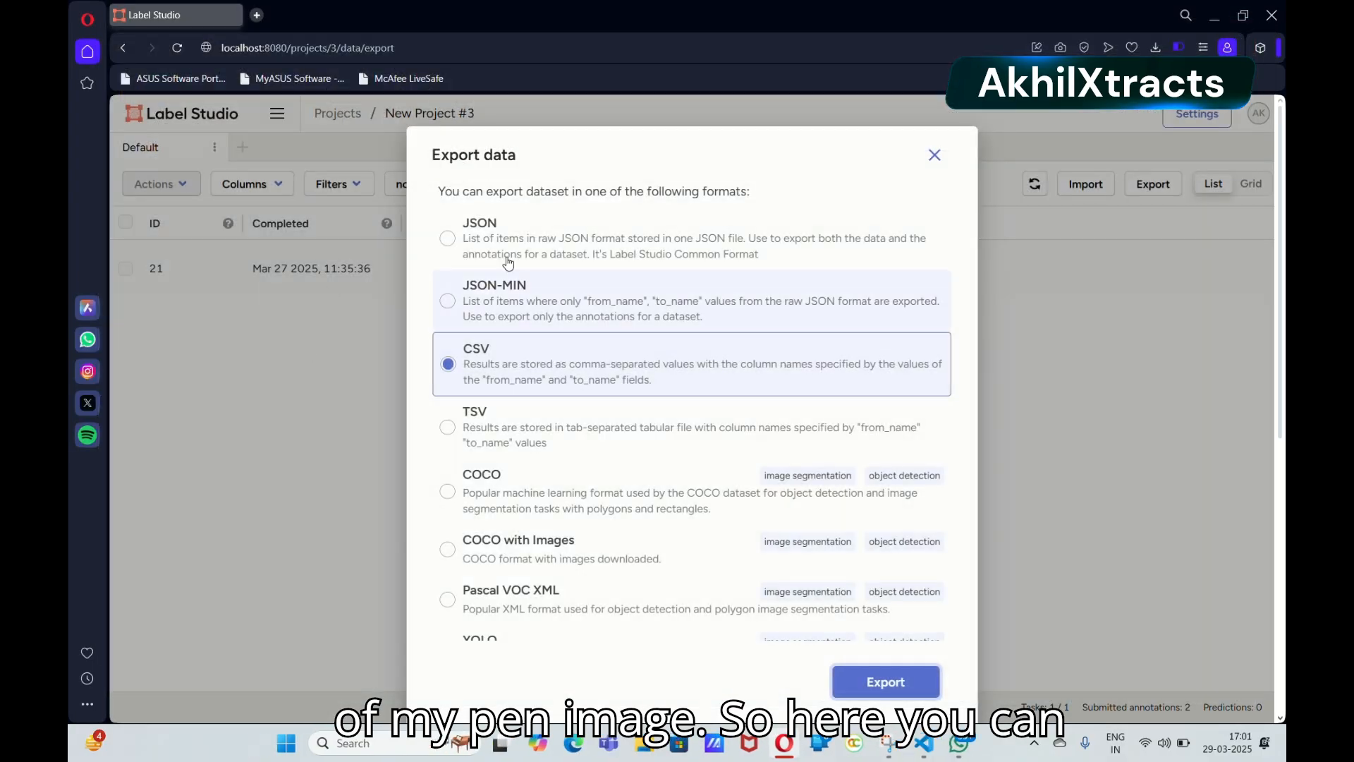
- Close the export dialog and switch the task view to grid and back to list
{"action": "left_click", "coordinate": [935, 155]}
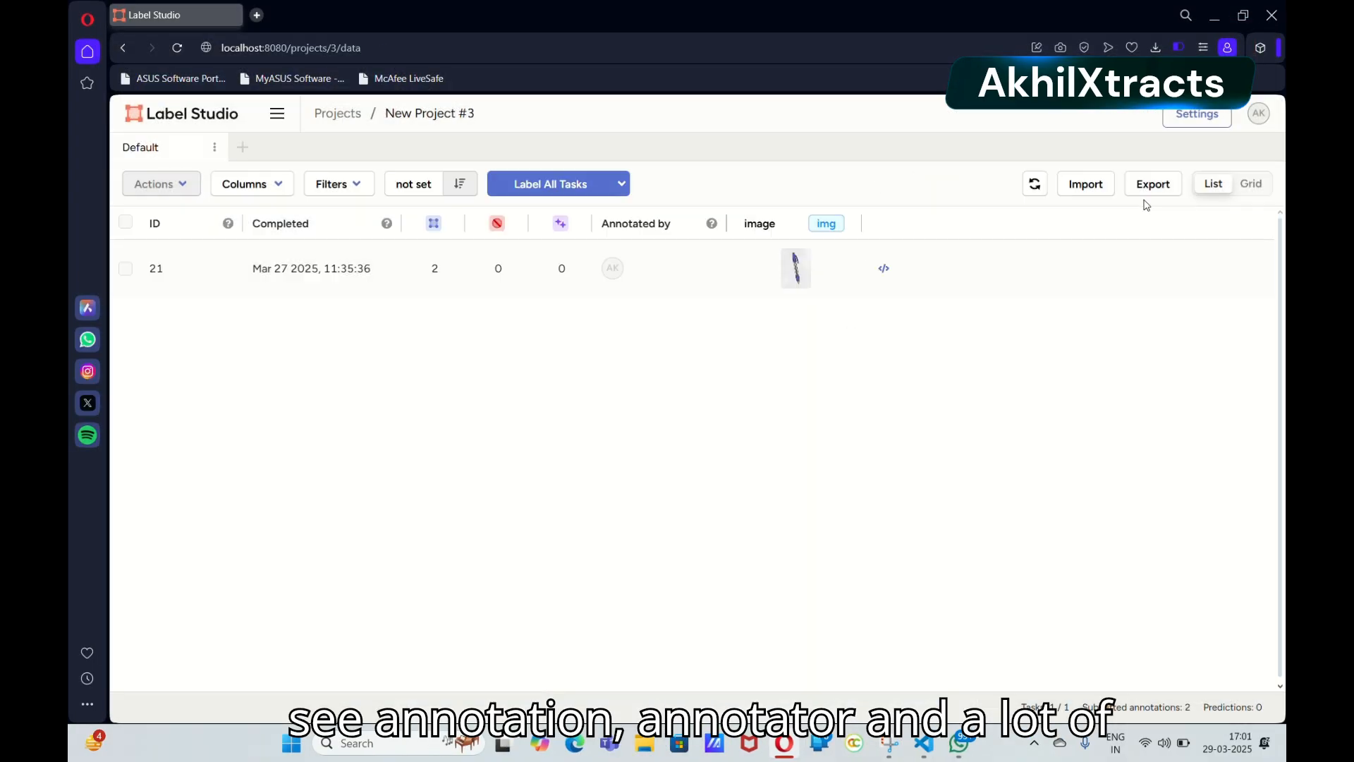
{"action": "left_click", "coordinate": [1250, 197]}
{"action": "left_click", "coordinate": [1217, 186]}
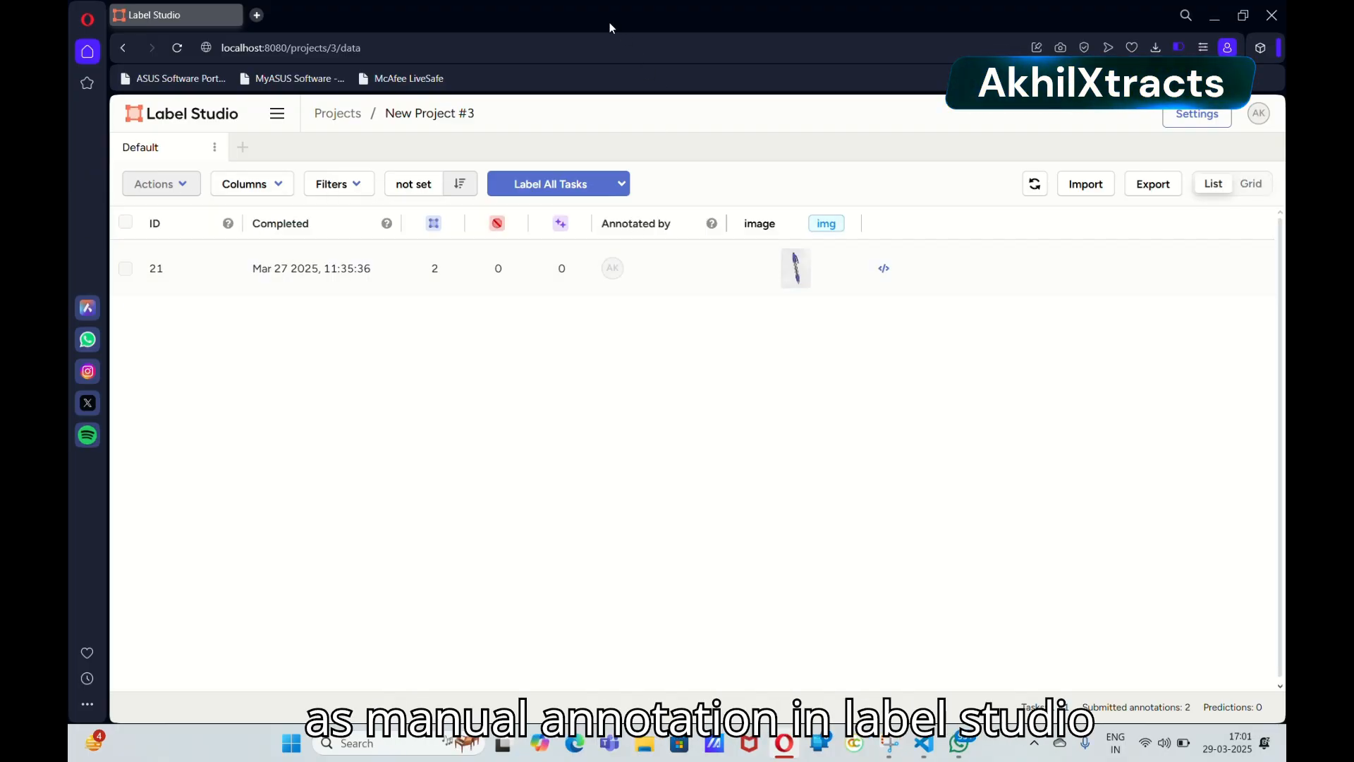
- Open New Project #2 from the project list and look through its annotated image tasks
{"action": "key", "text": "alt+Left"}
{"action": "left_click", "coordinate": [493, 235]}
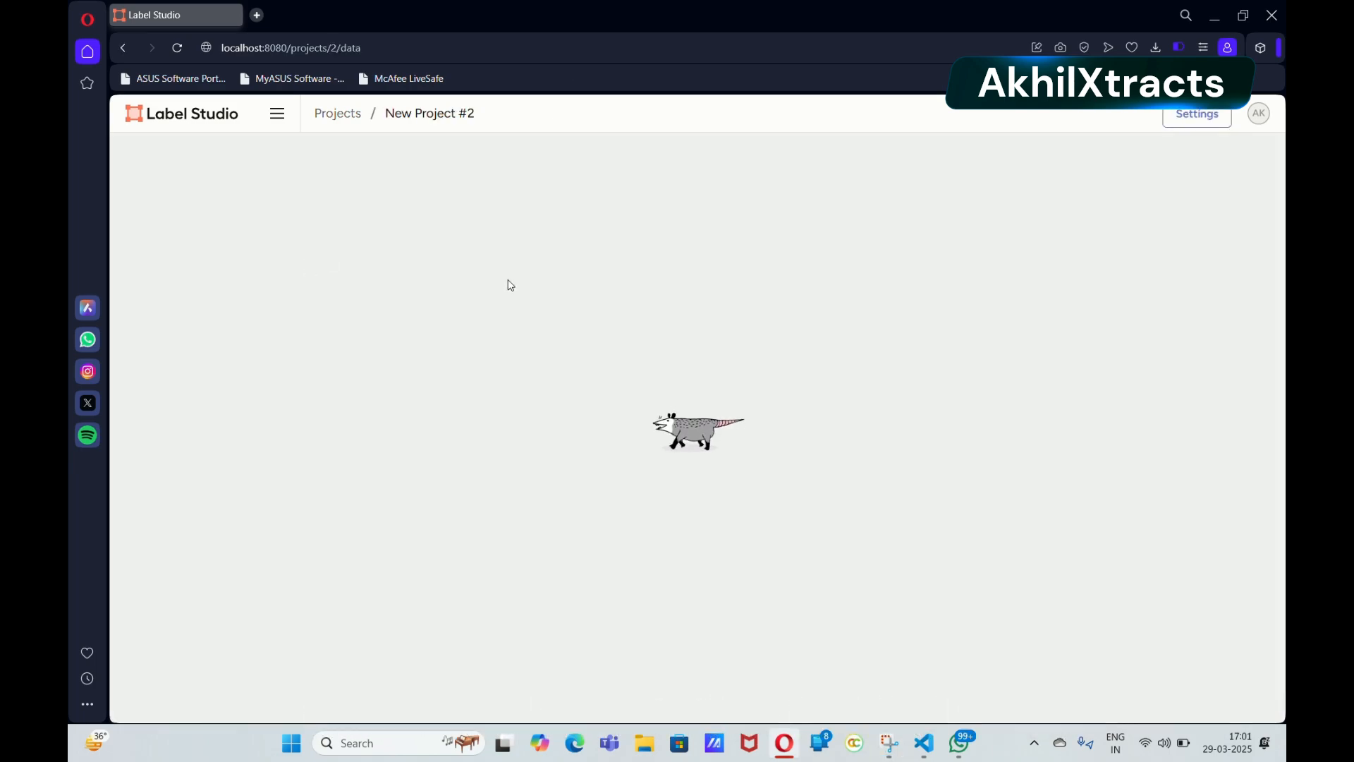
{"action": "scroll", "coordinate": [475, 303], "scroll_direction": "down", "scroll_amount": 1}
{"action": "scroll", "coordinate": [473, 343], "scroll_direction": "up", "scroll_amount": 1}
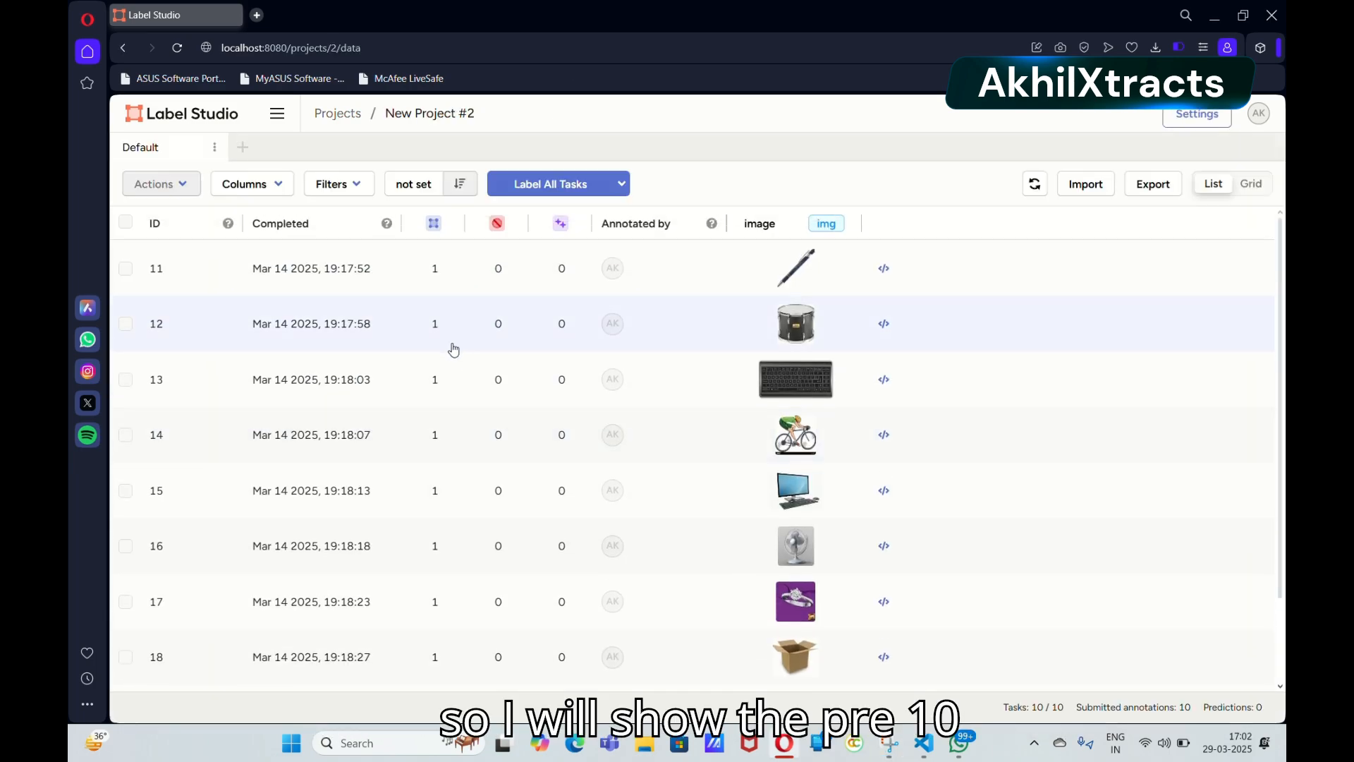
{"action": "mouse_move", "coordinate": [690, 237]}
{"action": "left_mouse_down"}
{"action": "mouse_move", "coordinate": [870, 683]}
{"action": "mouse_move", "coordinate": [778, 311]}
{"action": "left_mouse_up"}
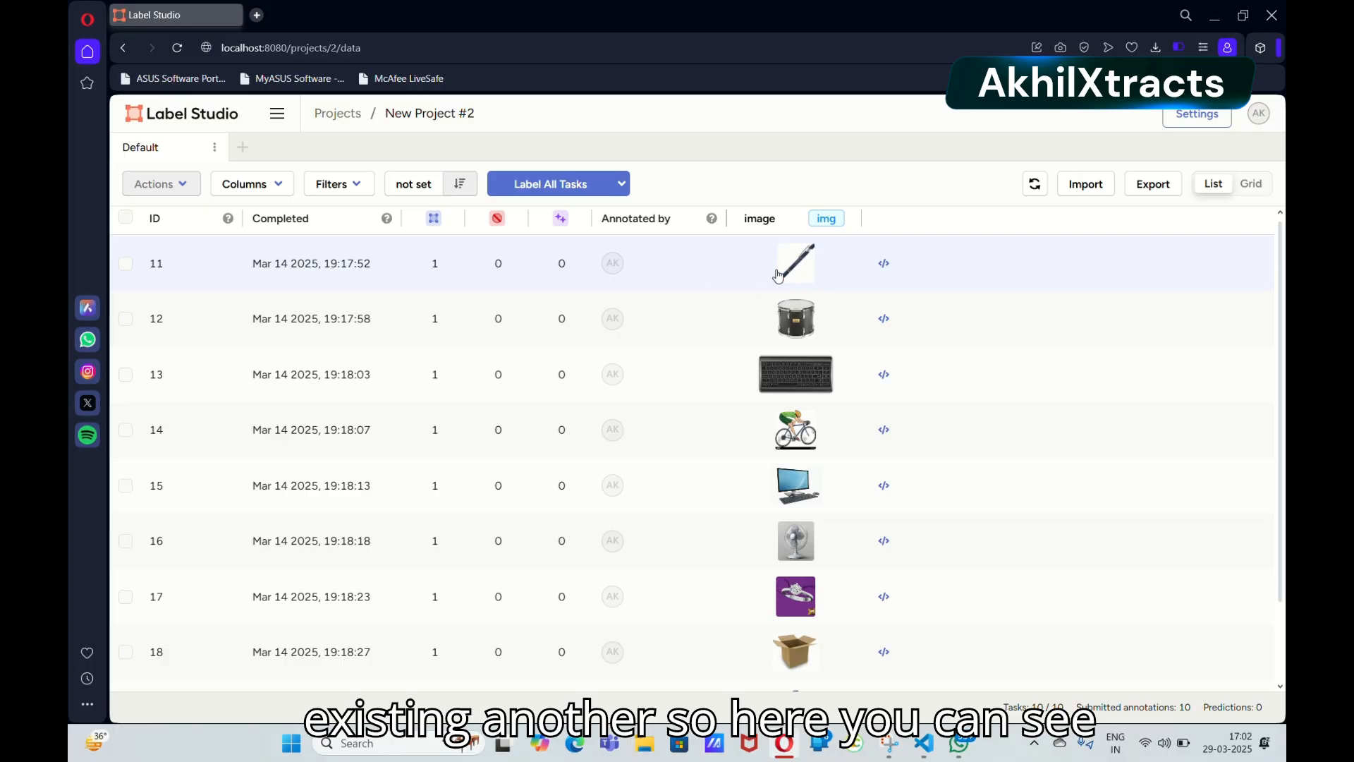
{"action": "scroll", "coordinate": [544, 408], "scroll_direction": "down", "scroll_amount": 1}
{"action": "scroll", "coordinate": [484, 399], "scroll_direction": "up", "scroll_amount": 1}
{"action": "scroll", "coordinate": [449, 421], "scroll_direction": "down", "scroll_amount": 1}
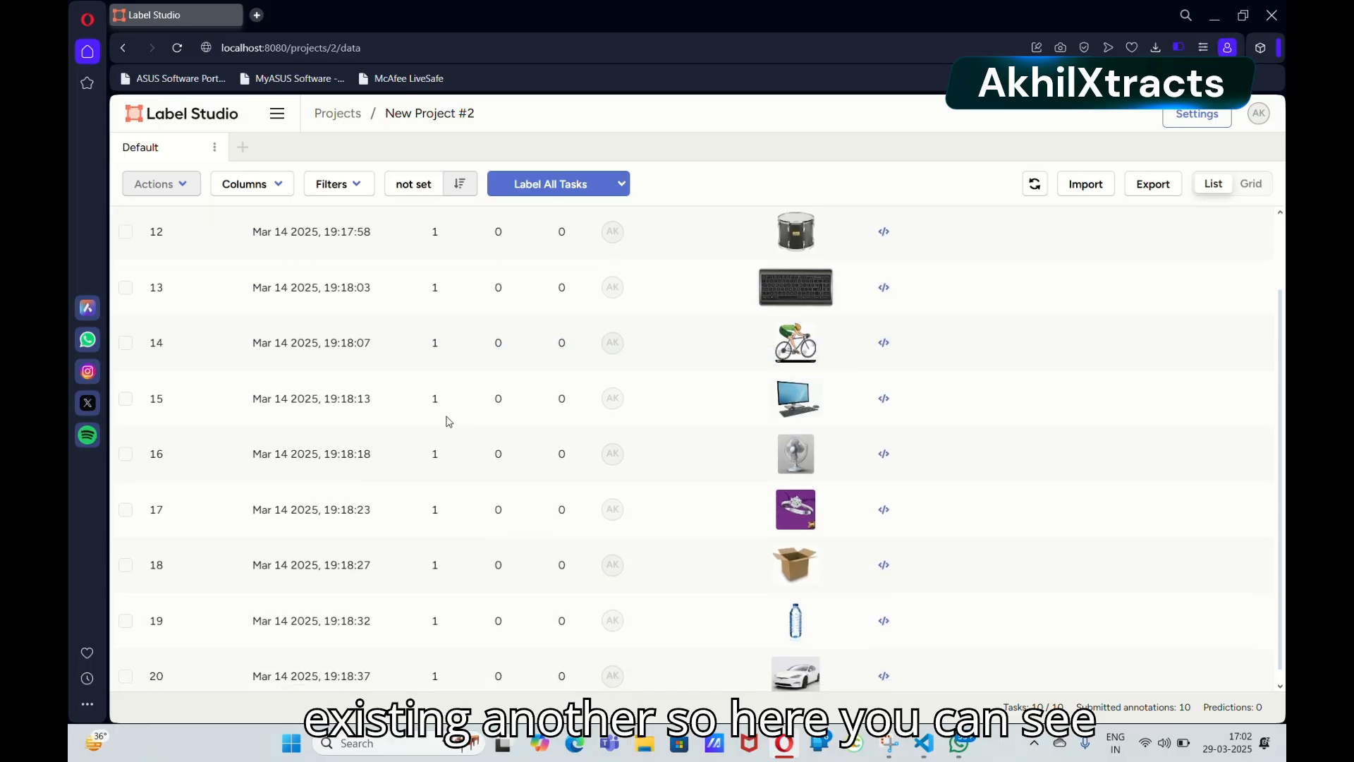
{"action": "scroll", "coordinate": [363, 282], "scroll_direction": "up", "scroll_amount": 1}
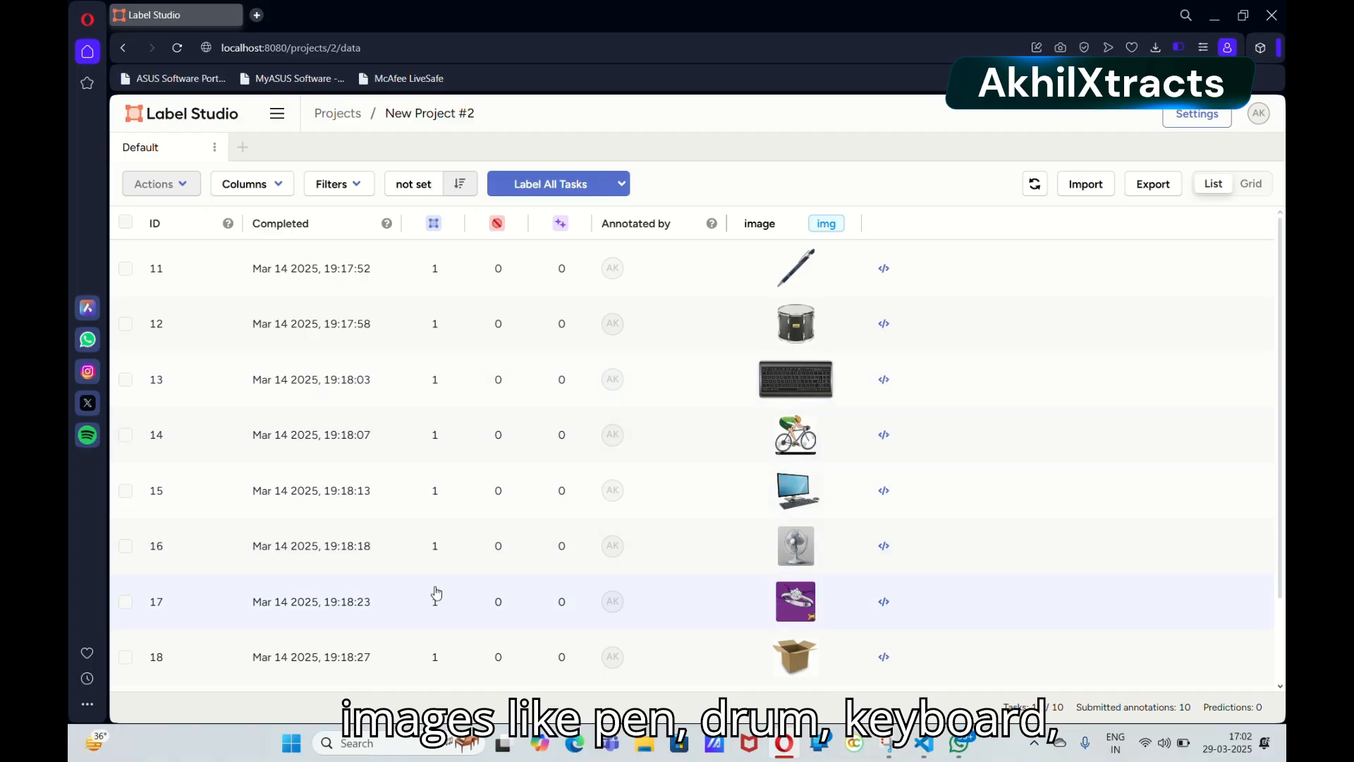
{"action": "scroll", "coordinate": [437, 593], "scroll_direction": "down", "scroll_amount": 2}
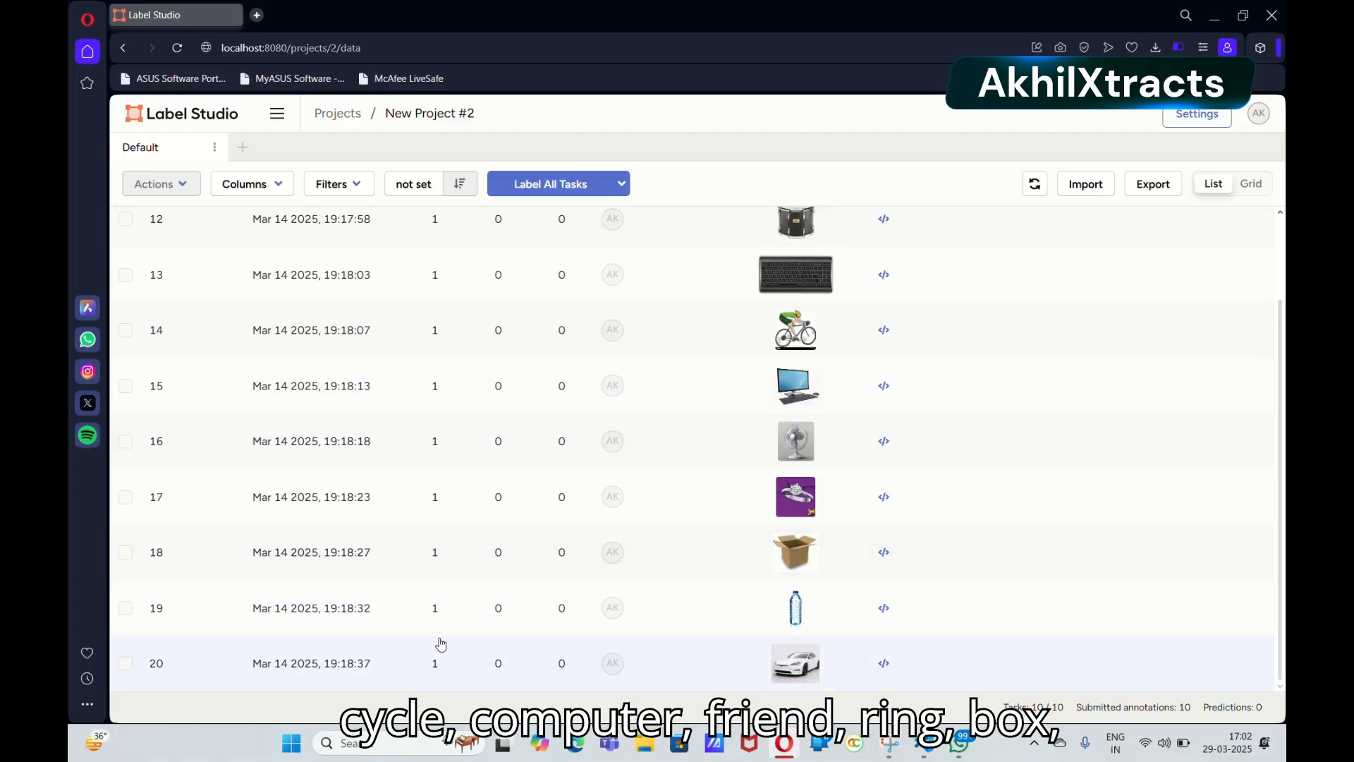
- Refresh the New Project #2 task list and open the project's general settings to view its name
{"action": "scroll", "coordinate": [441, 644], "scroll_direction": "up", "scroll_amount": 2}
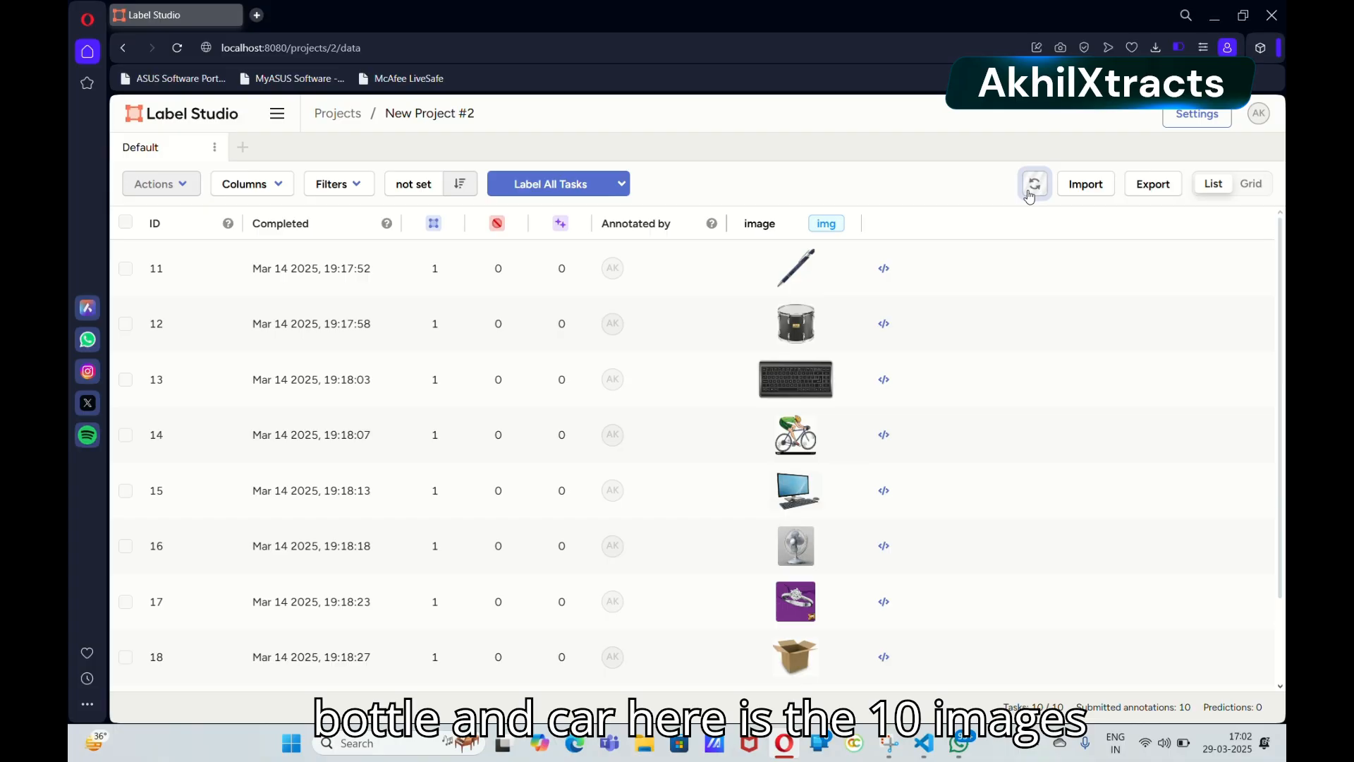
{"action": "left_click", "coordinate": [1032, 192]}
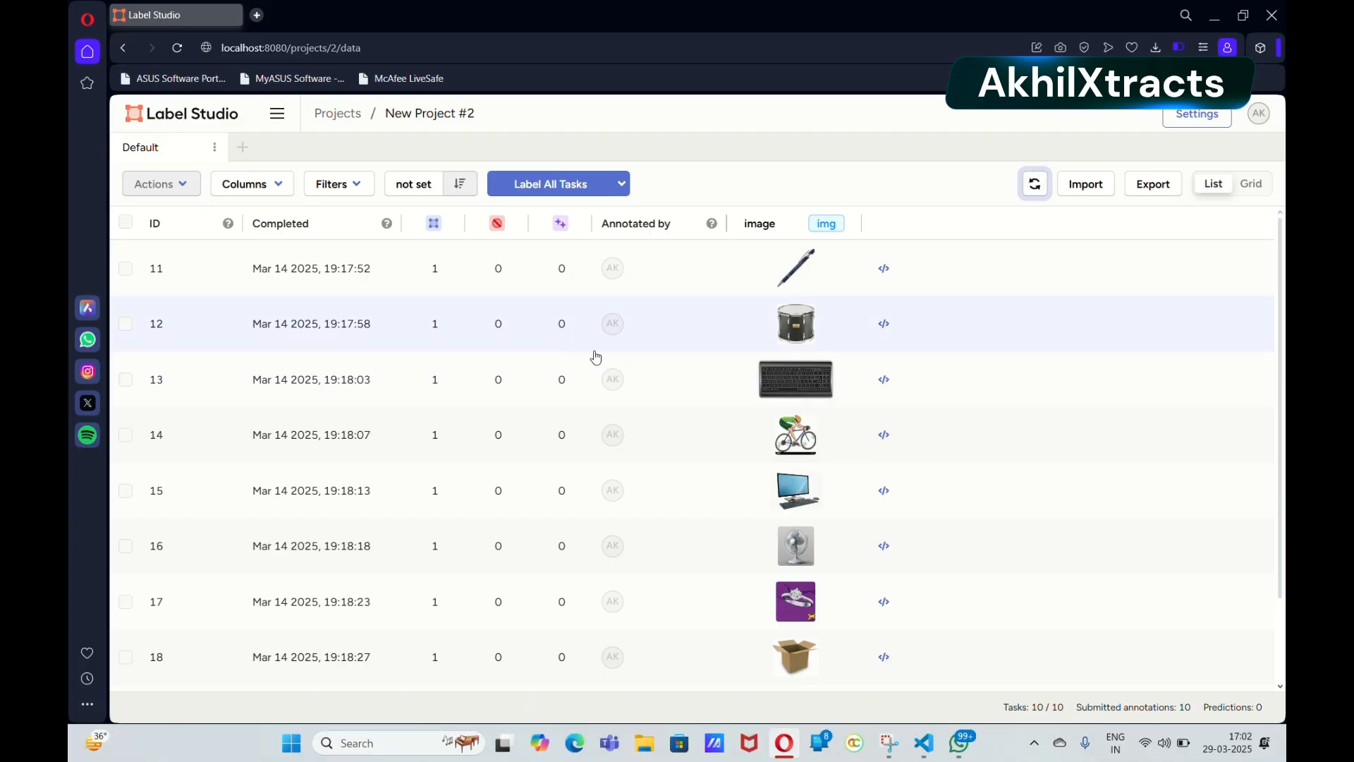
{"action": "left_click", "coordinate": [1202, 117]}
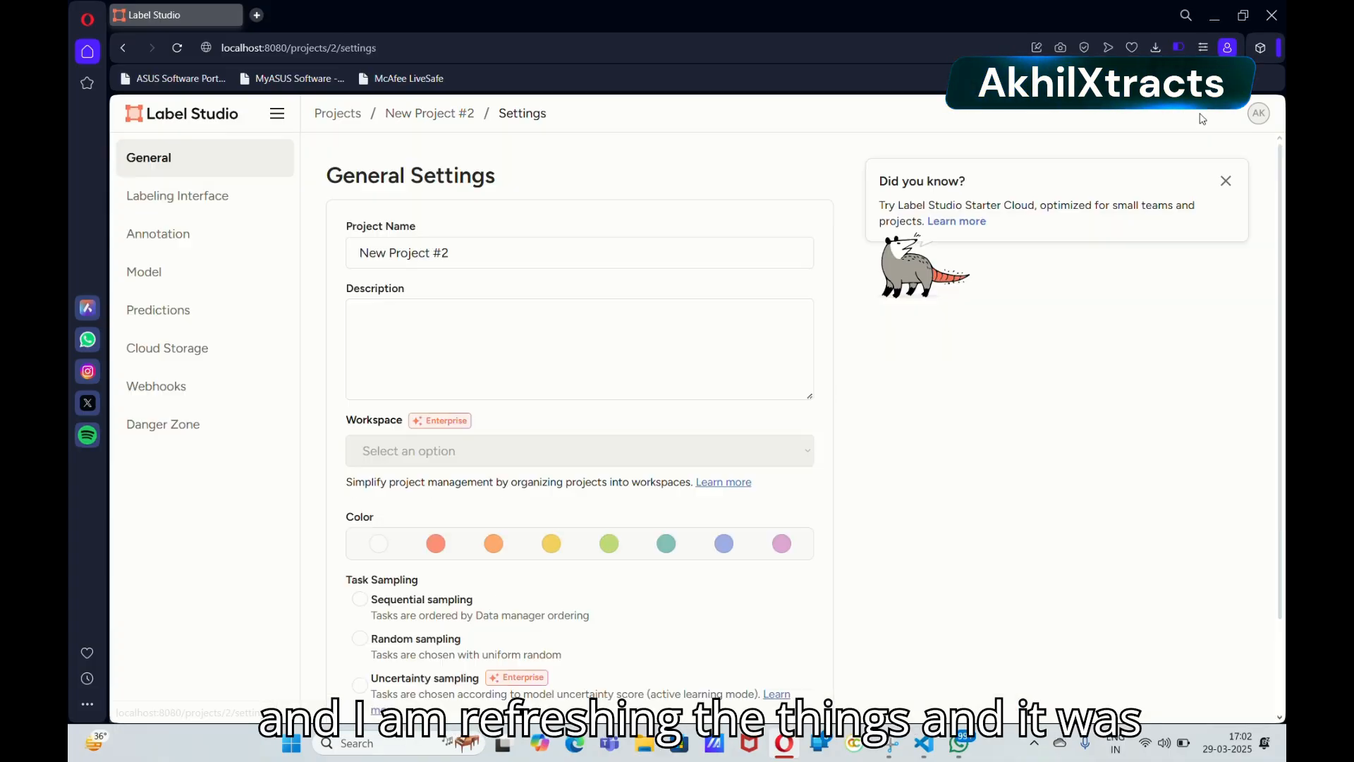
{"action": "triple_click", "coordinate": [505, 251]}
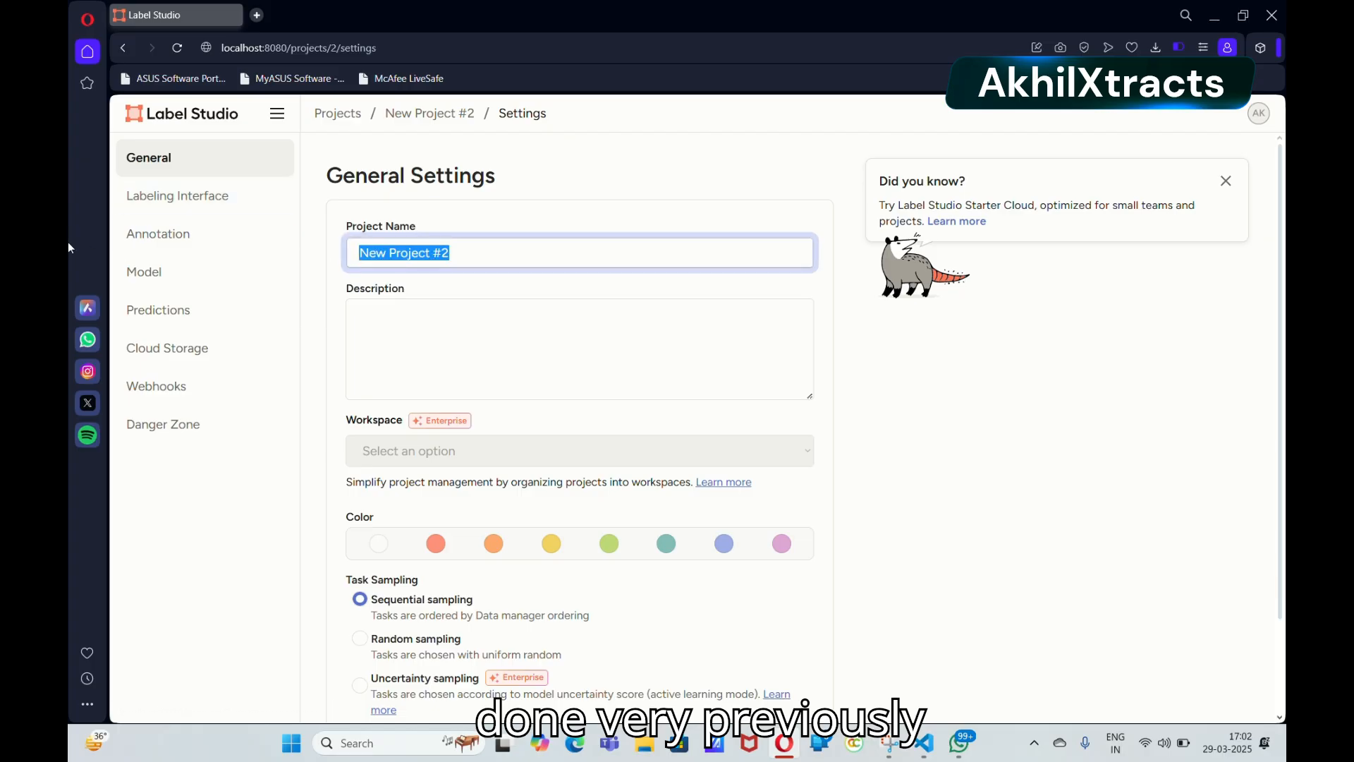
- Open the project's labeling interface settings and look through the configured image field and the list of label choices
{"action": "left_click", "coordinate": [172, 207]}
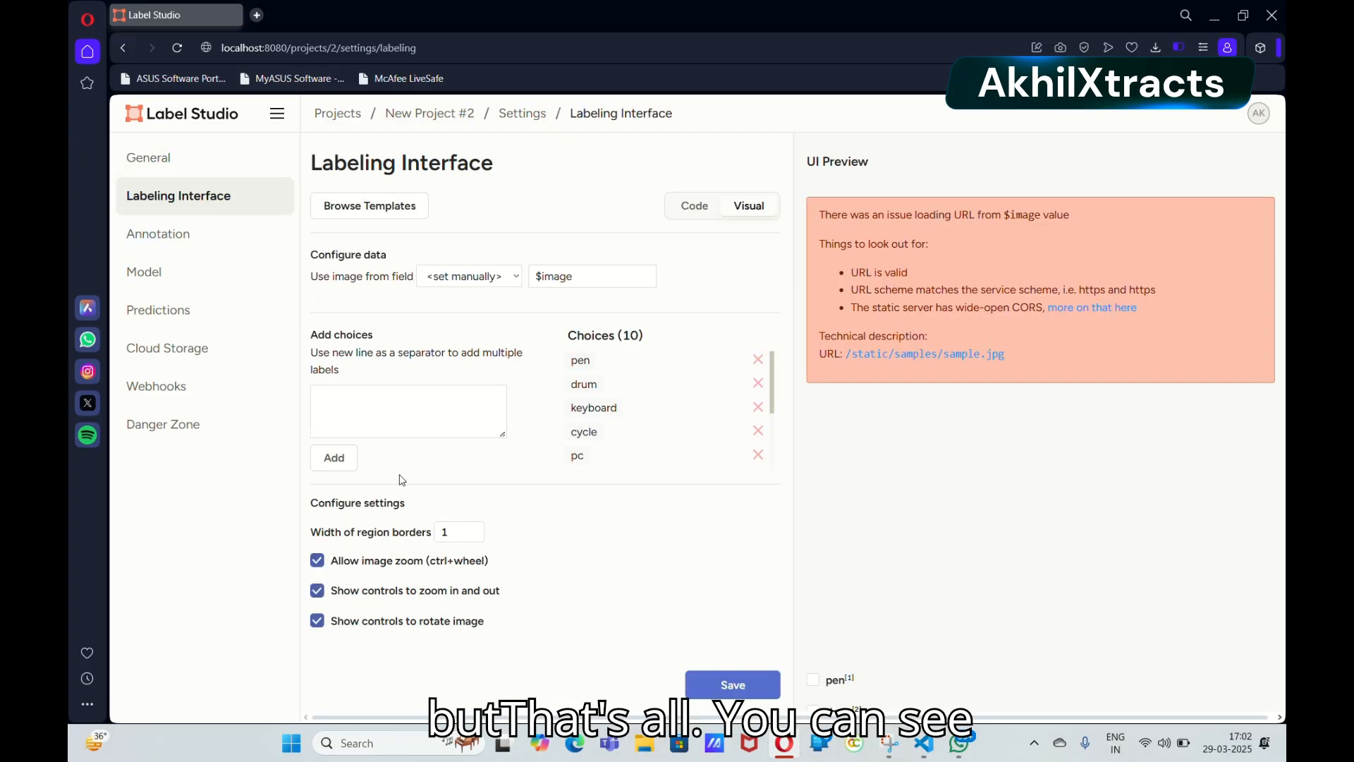
{"action": "left_click", "coordinate": [515, 278]}
{"action": "left_click", "coordinate": [215, 525]}
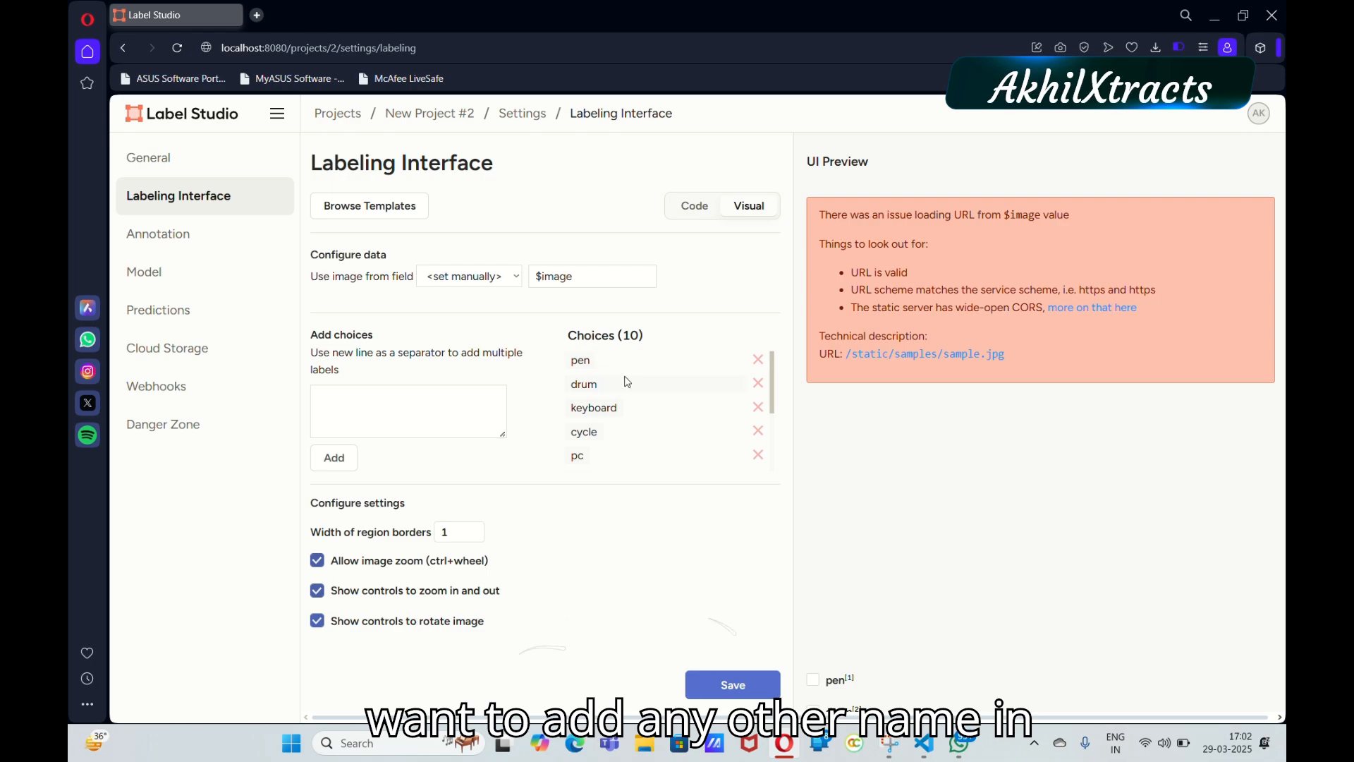
{"action": "scroll", "coordinate": [624, 427], "scroll_direction": "down", "scroll_amount": 3}
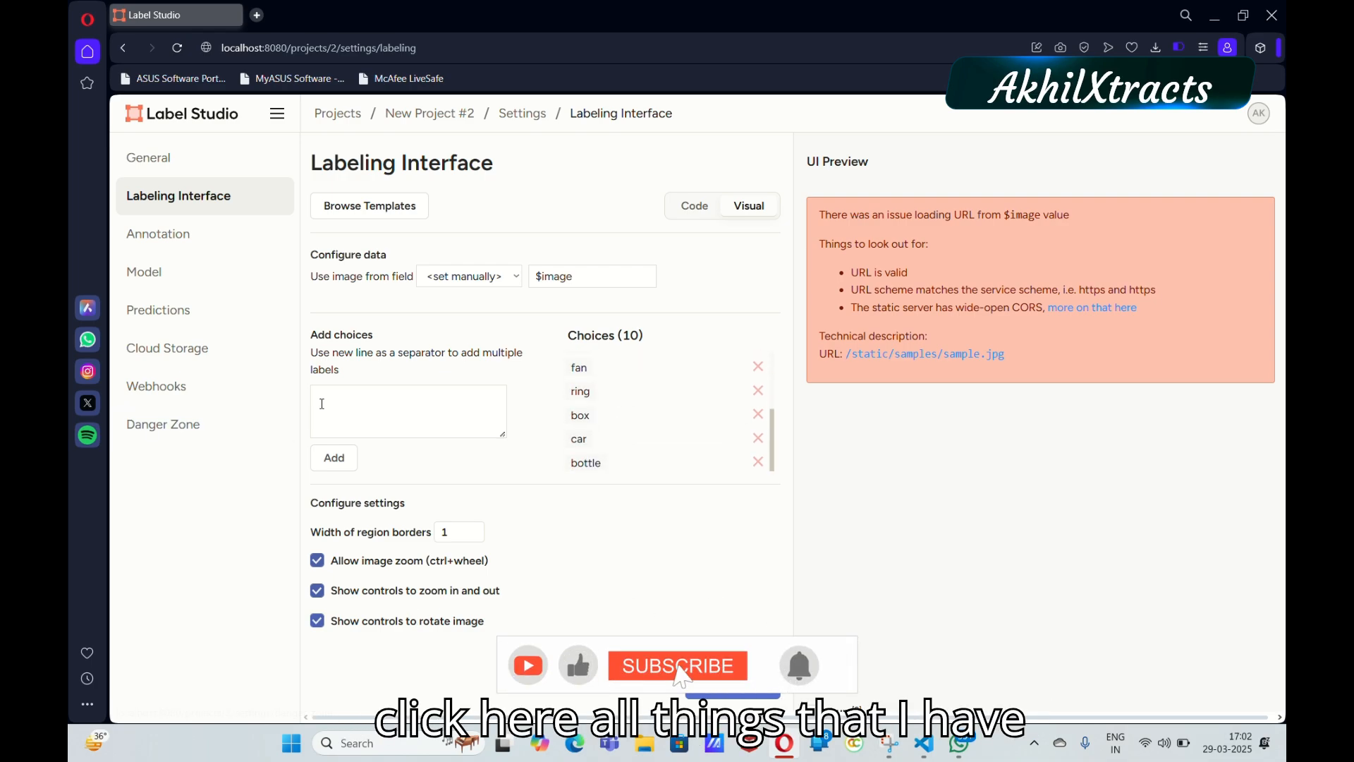
{"action": "left_click", "coordinate": [323, 402]}
{"action": "type", "text": "eqc"}
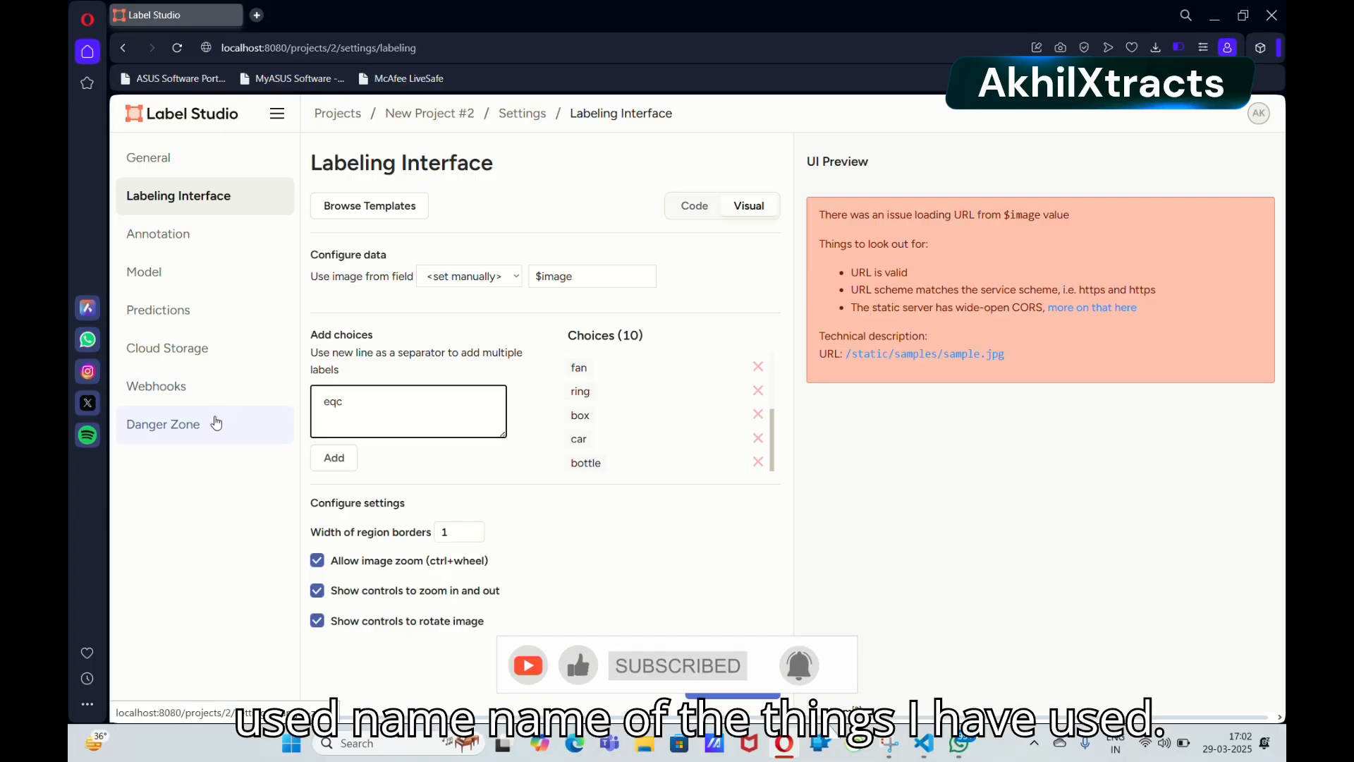
{"action": "key", "text": "BackSpace"}
{"action": "key", "text": "BackSpace"}
{"action": "type", "text": "cyc"}
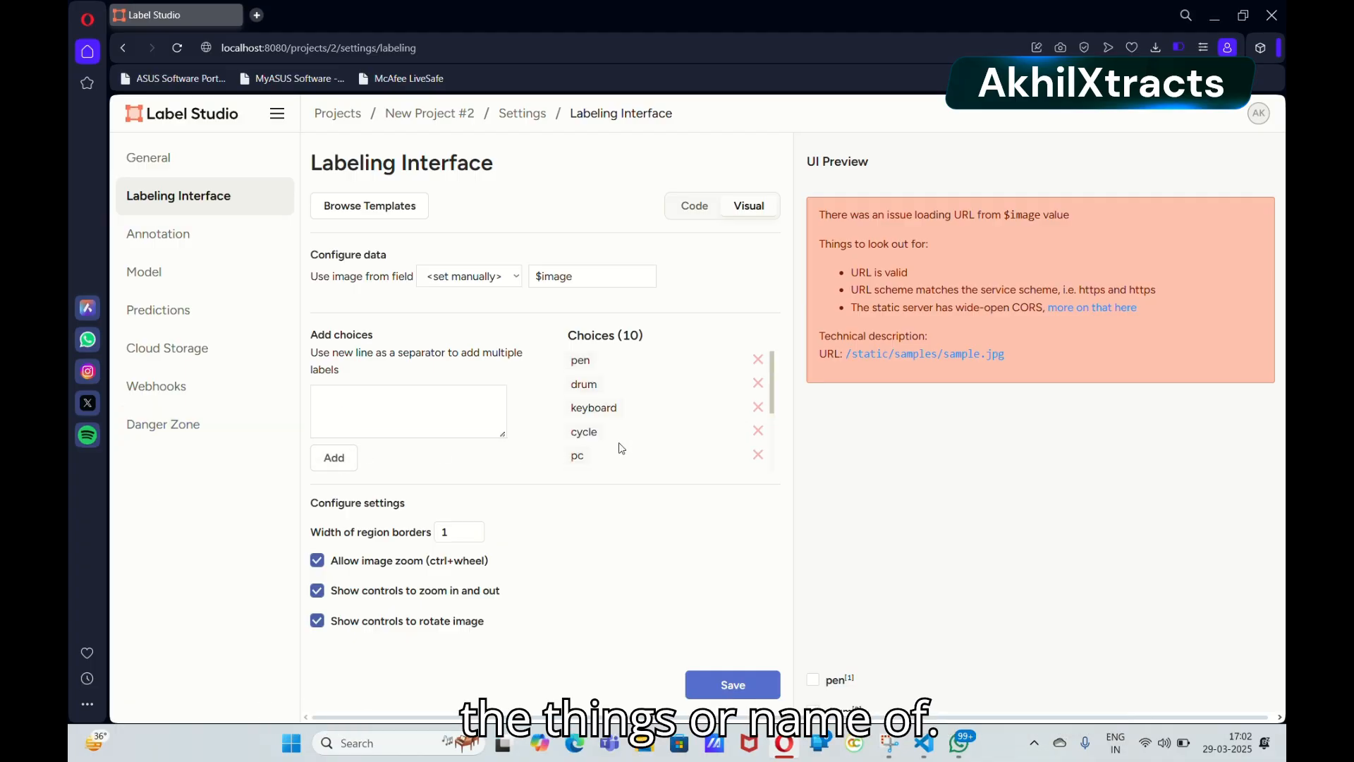
- Review the full list of label choices again and return to the task list of New Project #2
{"action": "scroll", "coordinate": [563, 458], "scroll_direction": "up", "scroll_amount": 2}
{"action": "scroll", "coordinate": [560, 443], "scroll_direction": "down", "scroll_amount": 2}
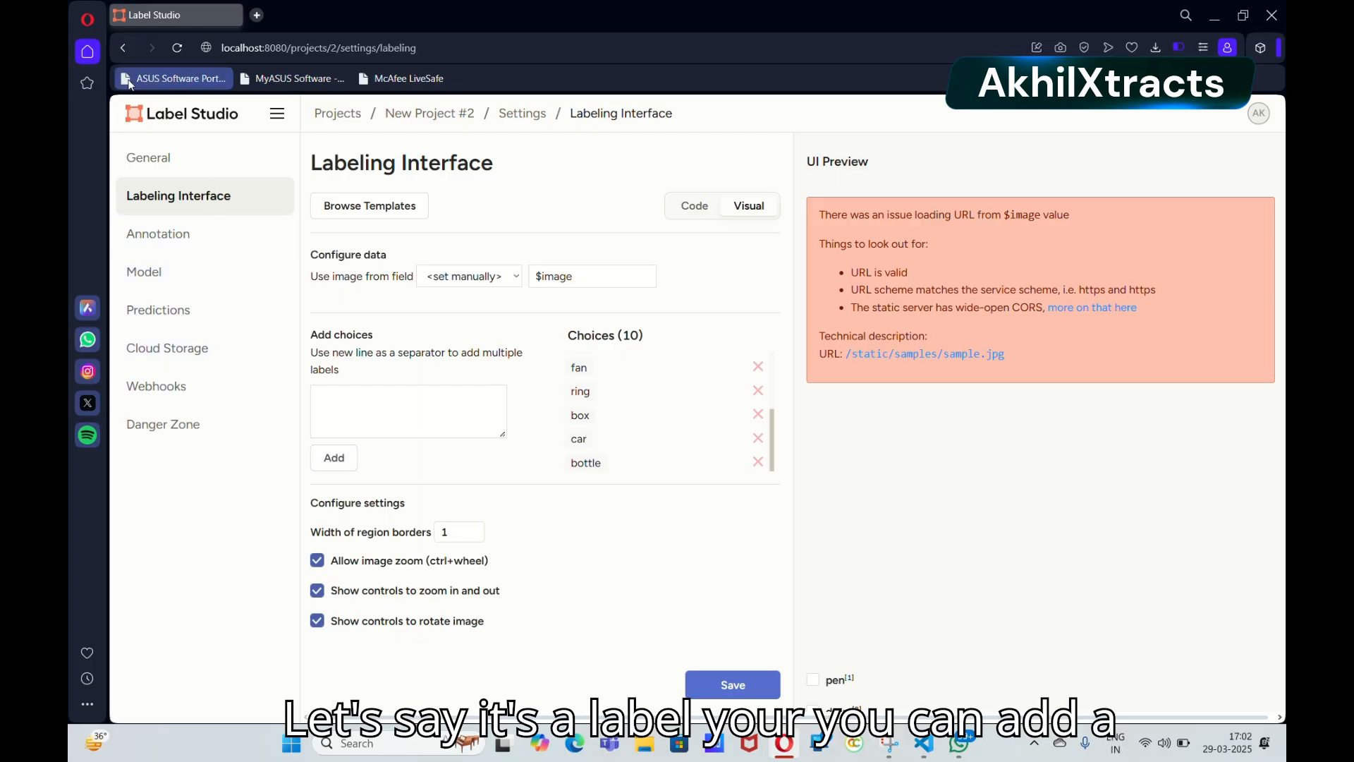
{"action": "left_click", "coordinate": [122, 50]}
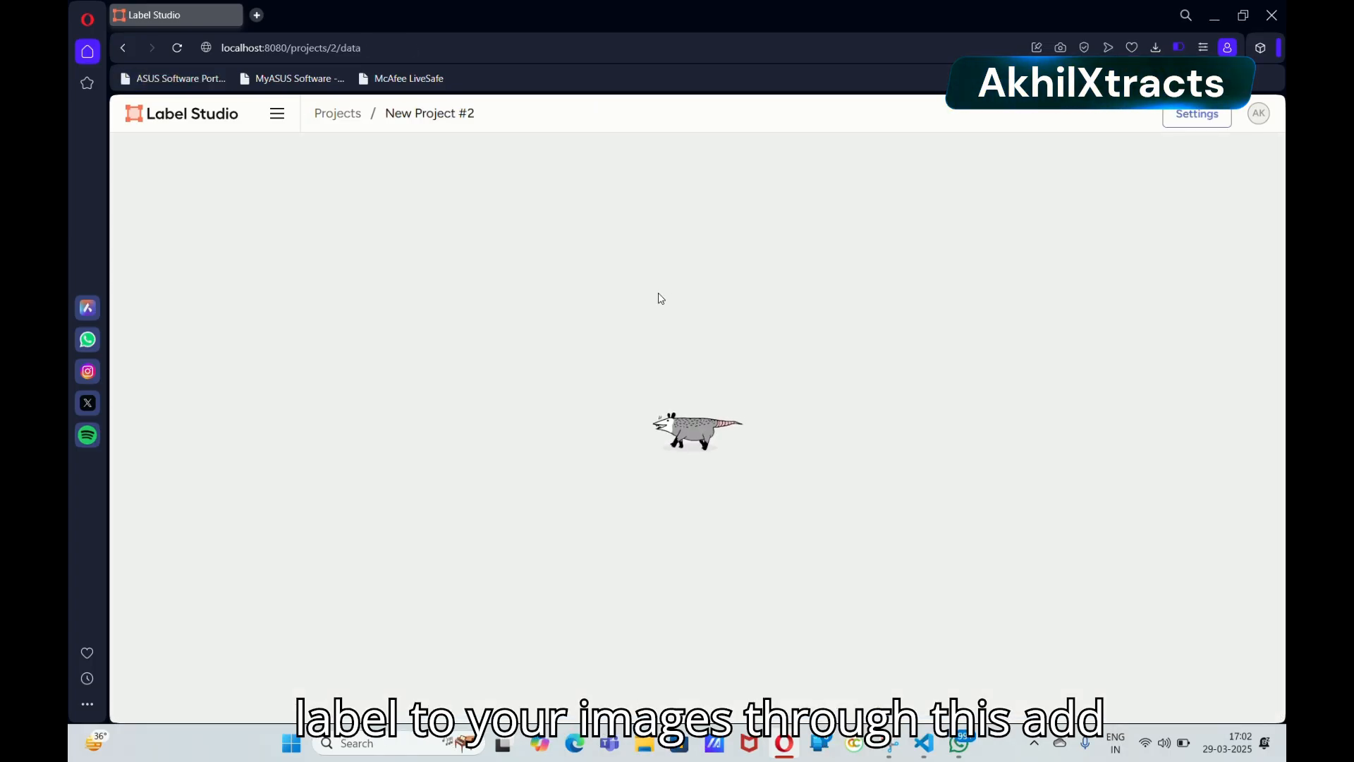
{"action": "scroll", "coordinate": [550, 403], "scroll_direction": "down", "scroll_amount": 2}
{"action": "scroll", "coordinate": [550, 403], "scroll_direction": "up", "scroll_amount": 2}
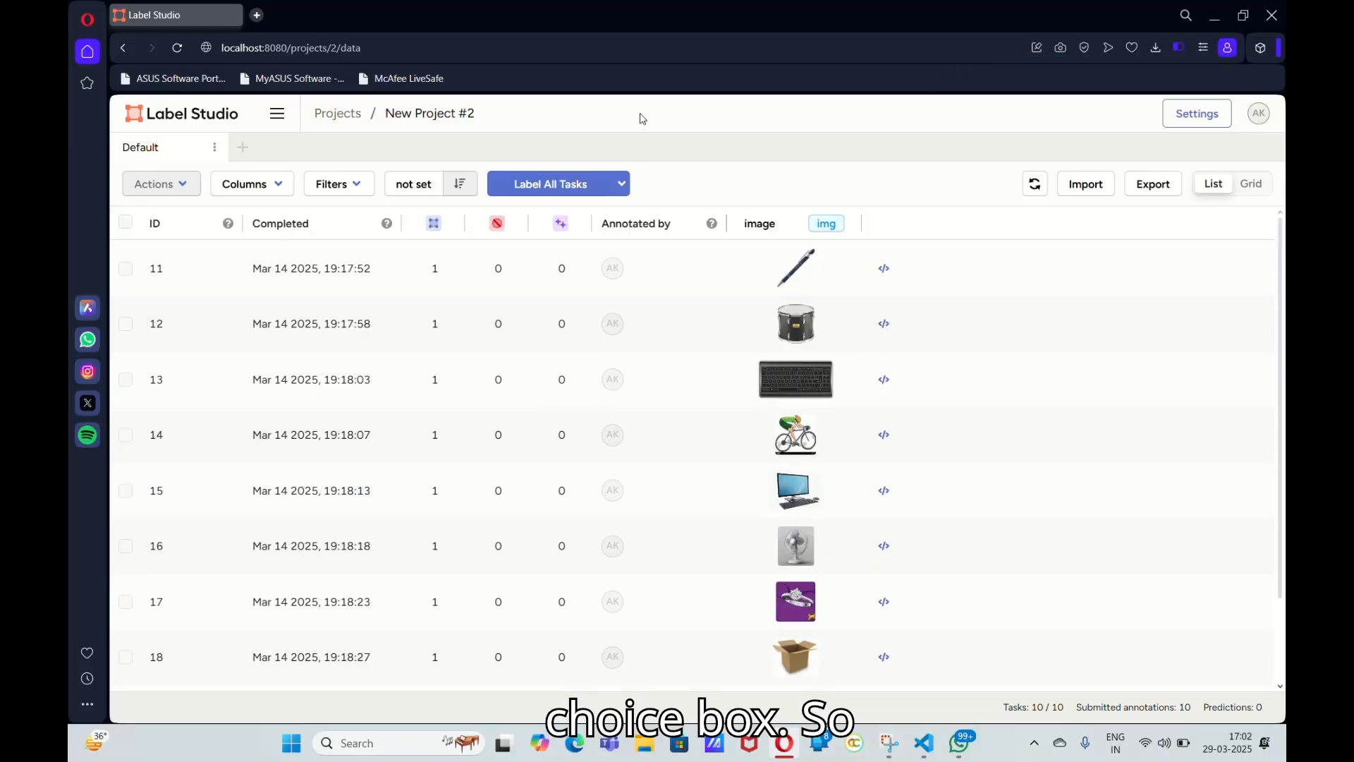